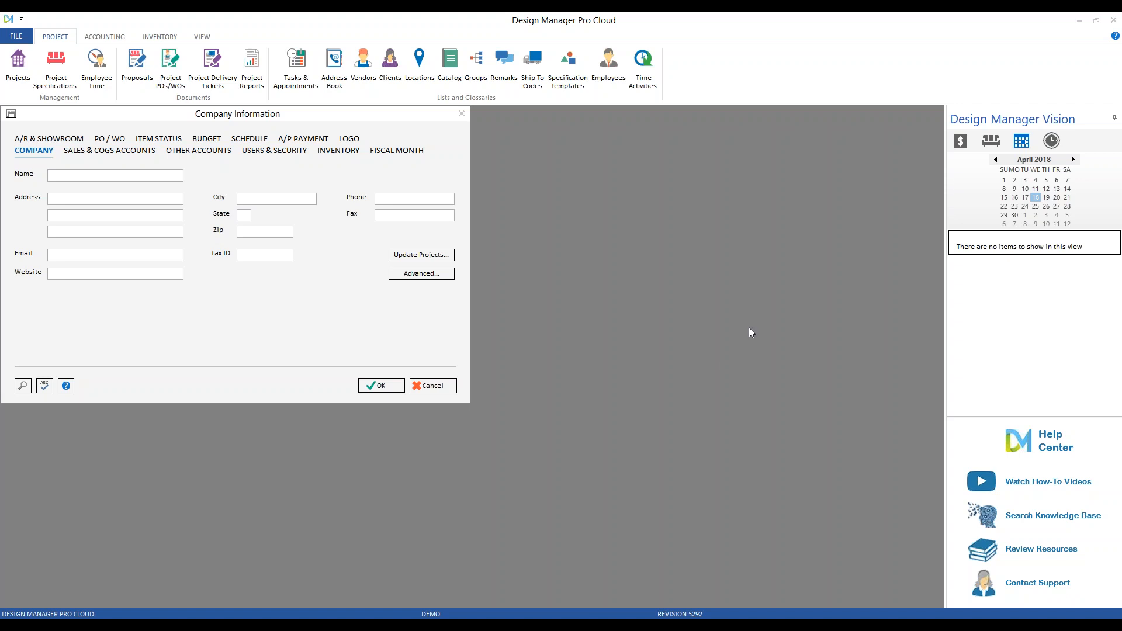
Enter 'Vita Nova Design' as the company name with its first street-address line, and save.
{"action": "left_click_drag", "start_coordinate": [346, 114], "coordinate": [553, 193]}
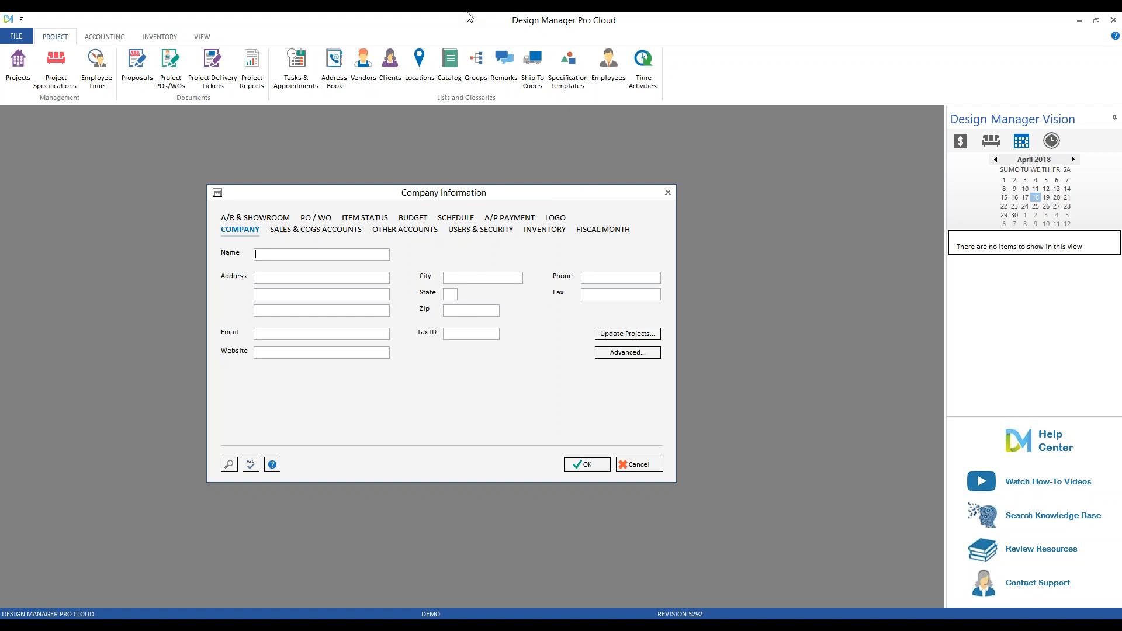
{"action": "type", "text": "Vita Nova Design"}
{"action": "key", "text": "Tab"}
{"action": "left_click", "coordinate": [581, 471]}
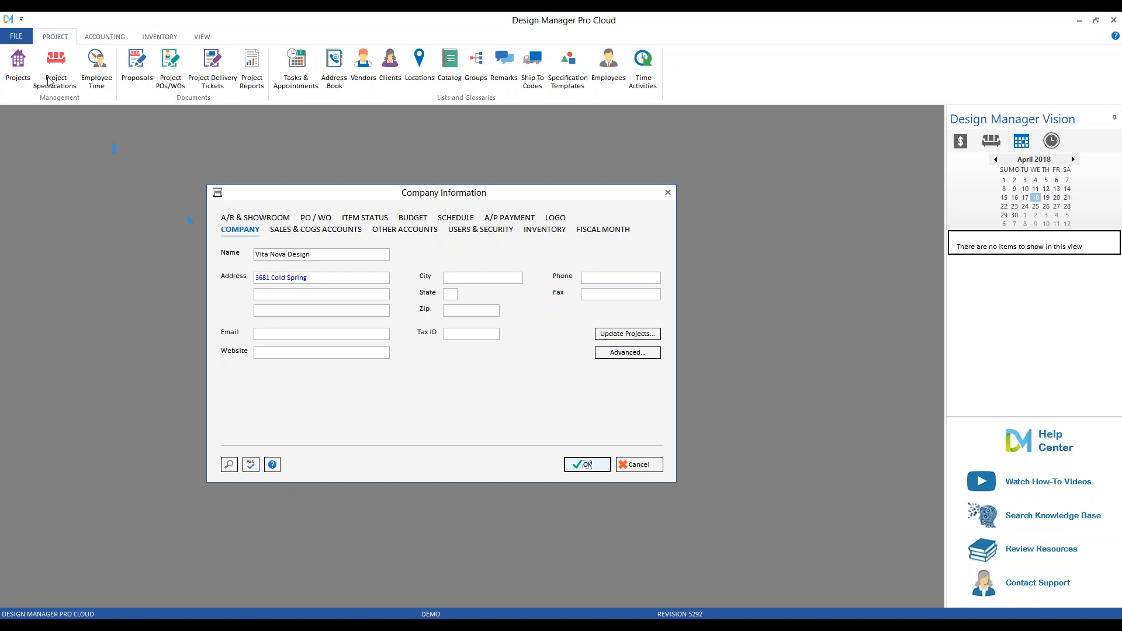
Reopen Company Information and Settings and place the cursor in the Email field.
{"action": "left_click", "coordinate": [17, 37]}
{"action": "left_click", "coordinate": [64, 69]}
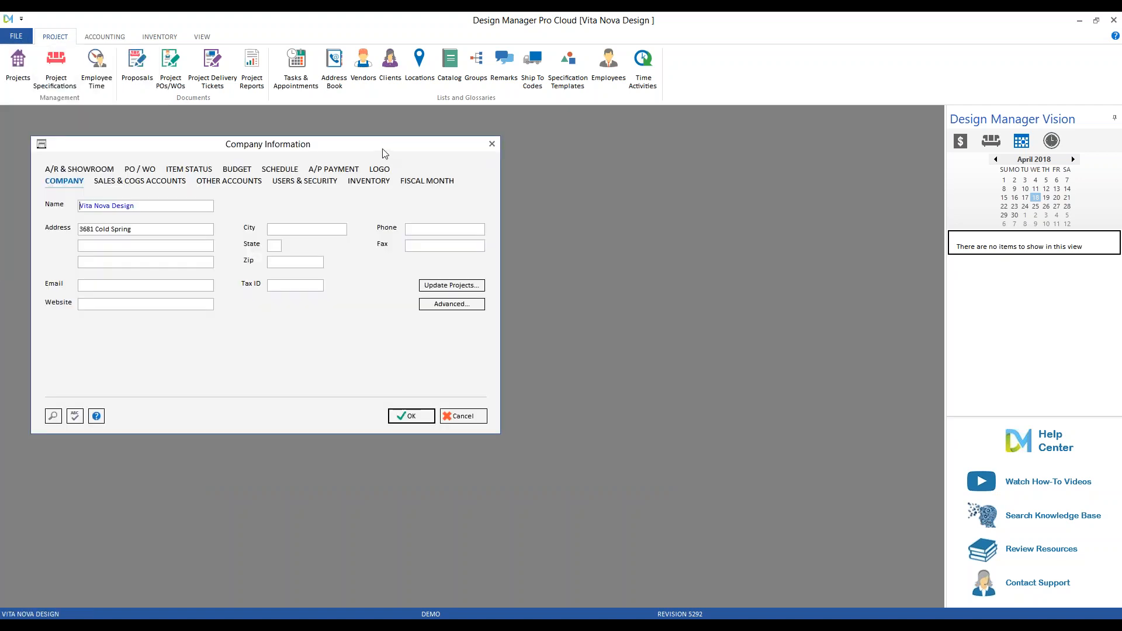
{"action": "left_click", "coordinate": [326, 322]}
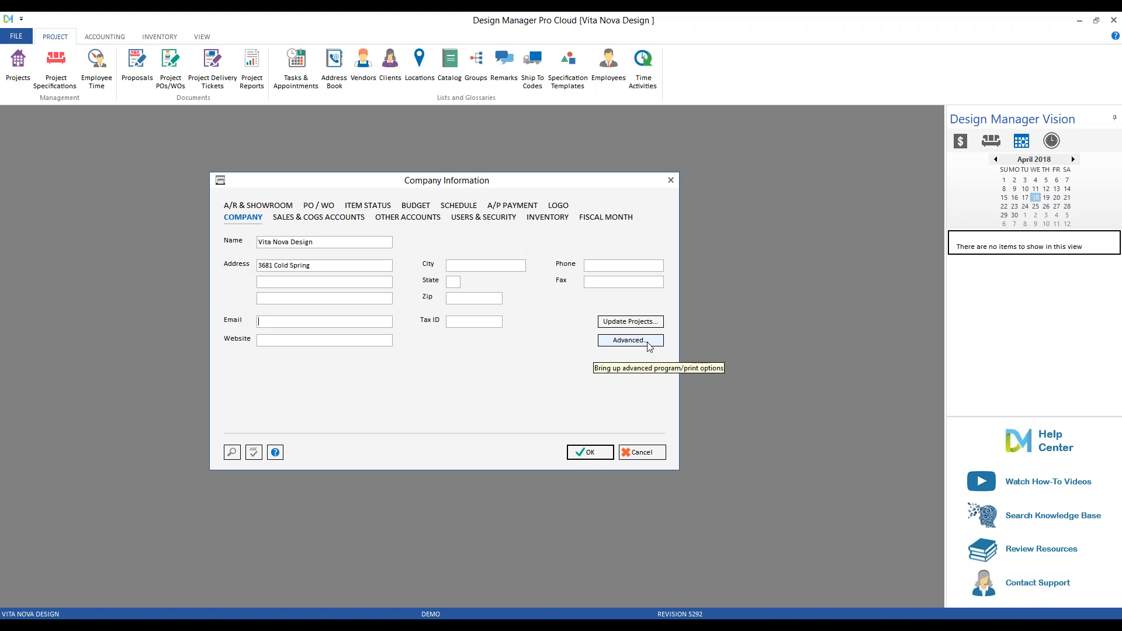
Load 'vitanova long logo 8 x 1.5.jpg' as the company logo and save Company Information.
{"action": "left_click", "coordinate": [559, 206]}
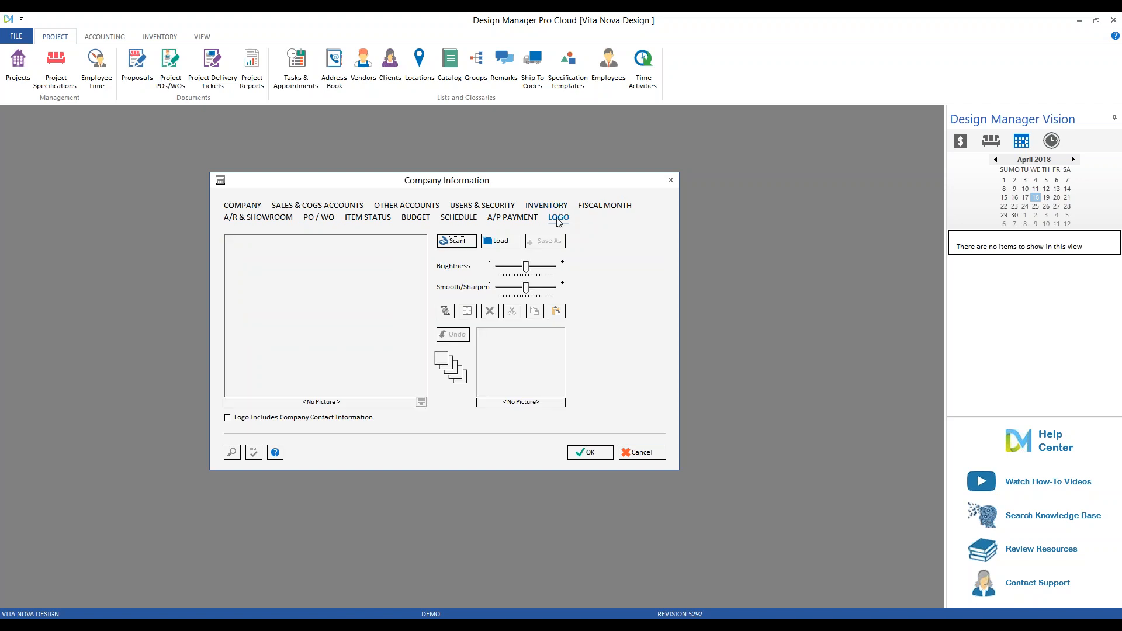
{"action": "left_click", "coordinate": [502, 241]}
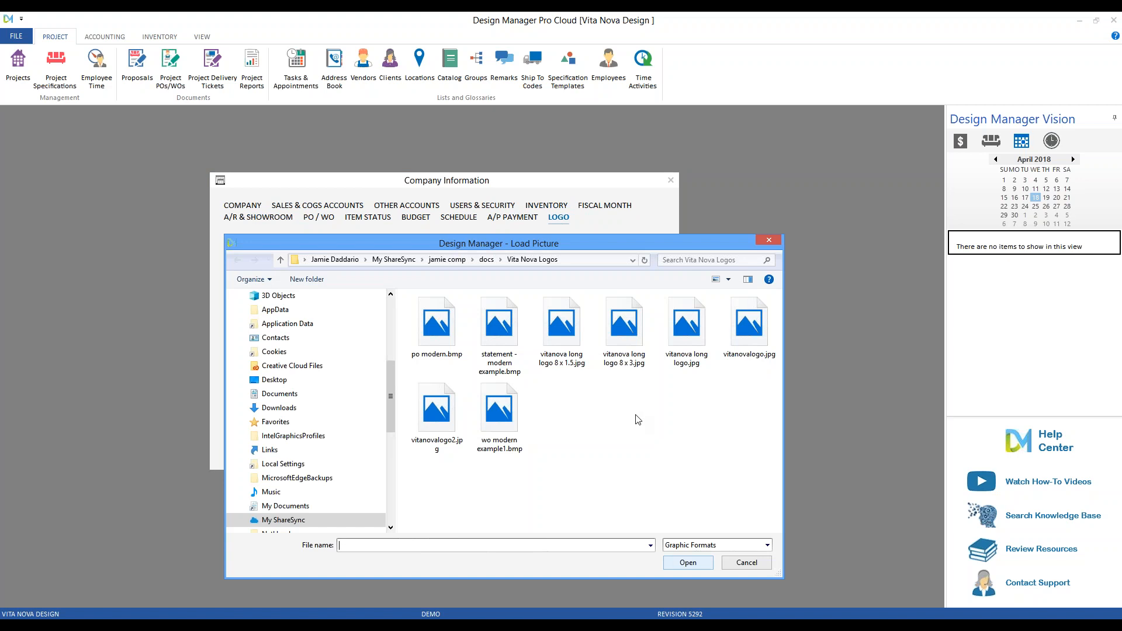
{"action": "double_click", "coordinate": [556, 344]}
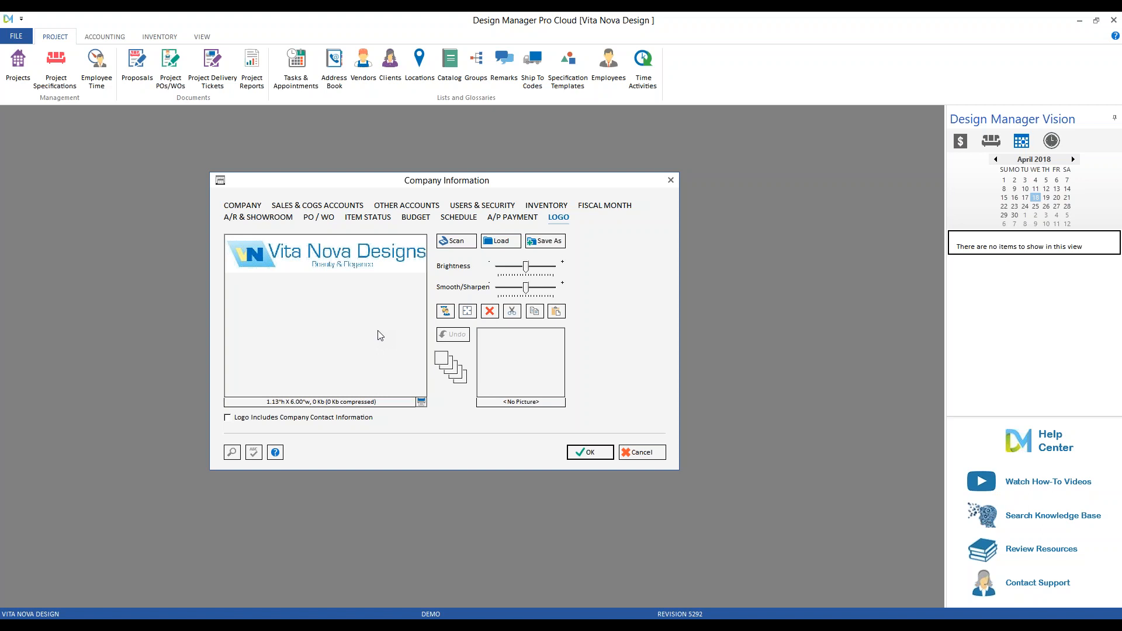
{"action": "left_click", "coordinate": [591, 453]}
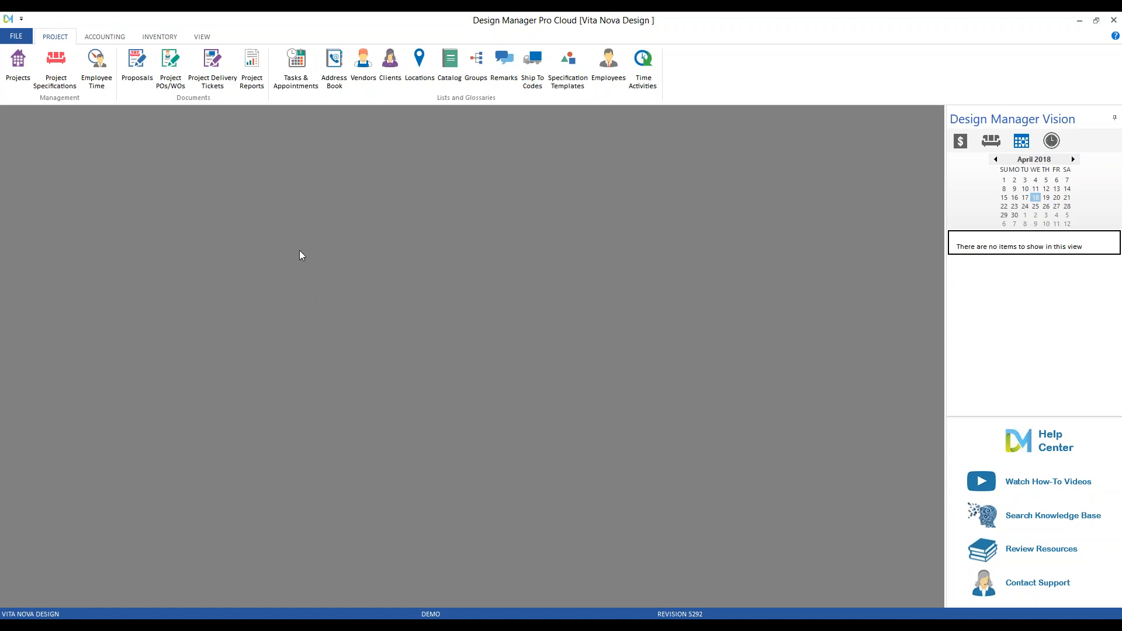
Change the User Settings Email Setting from Save PDF to DM Server/SMTP and save.
{"action": "left_click", "coordinate": [15, 36]}
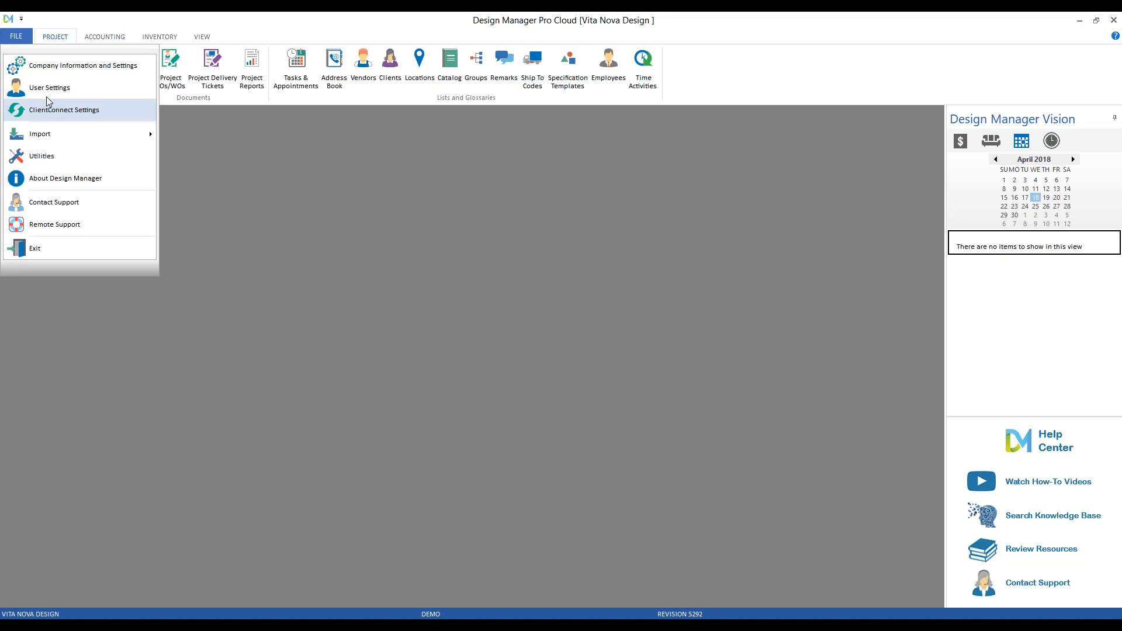
{"action": "left_click", "coordinate": [49, 87]}
{"action": "left_click", "coordinate": [193, 235]}
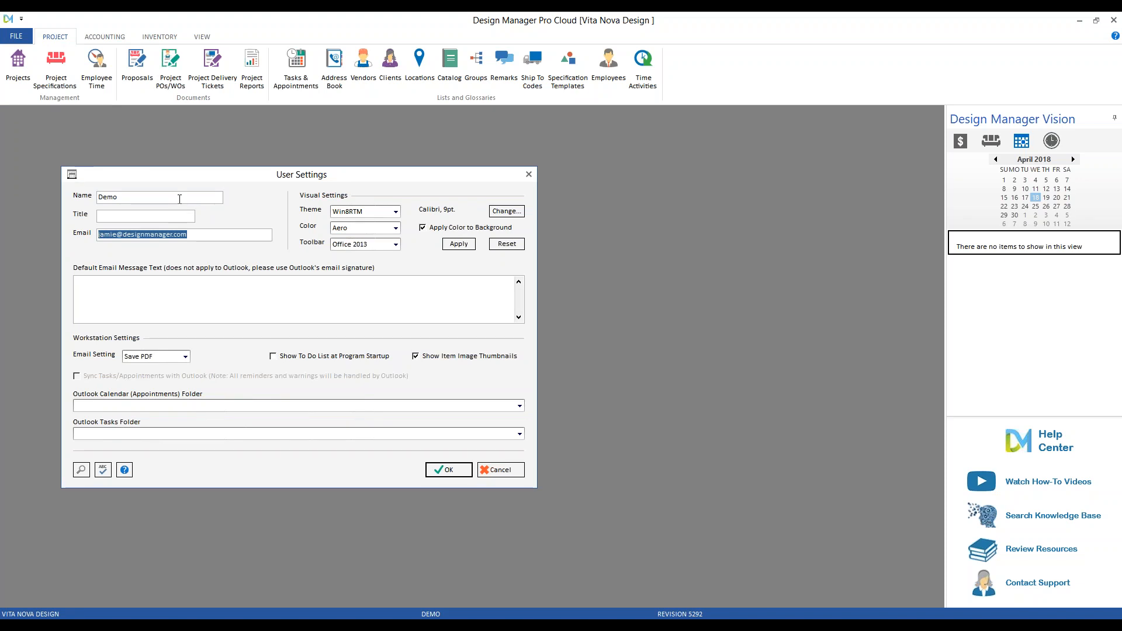
{"action": "left_click", "coordinate": [186, 357]}
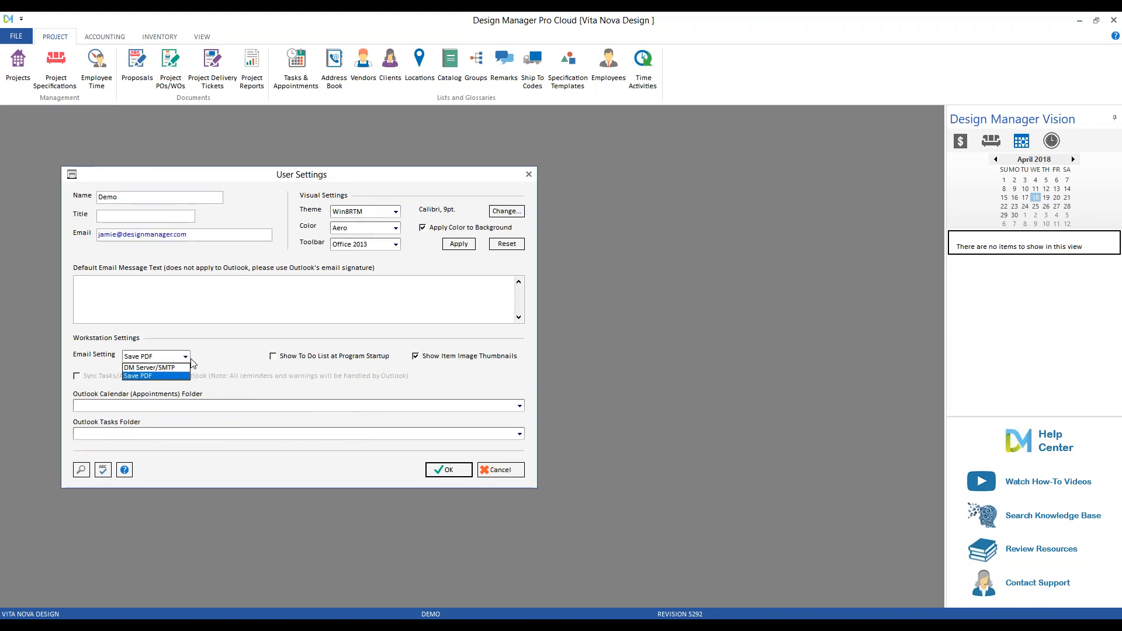
{"action": "left_click", "coordinate": [168, 373]}
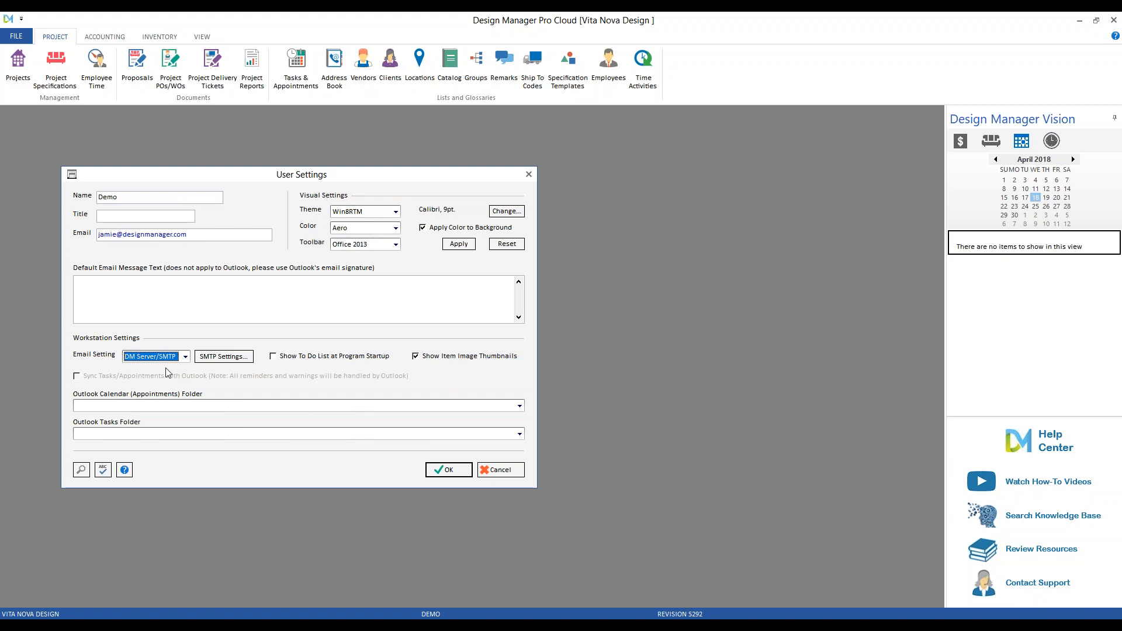
{"action": "left_click", "coordinate": [449, 470]}
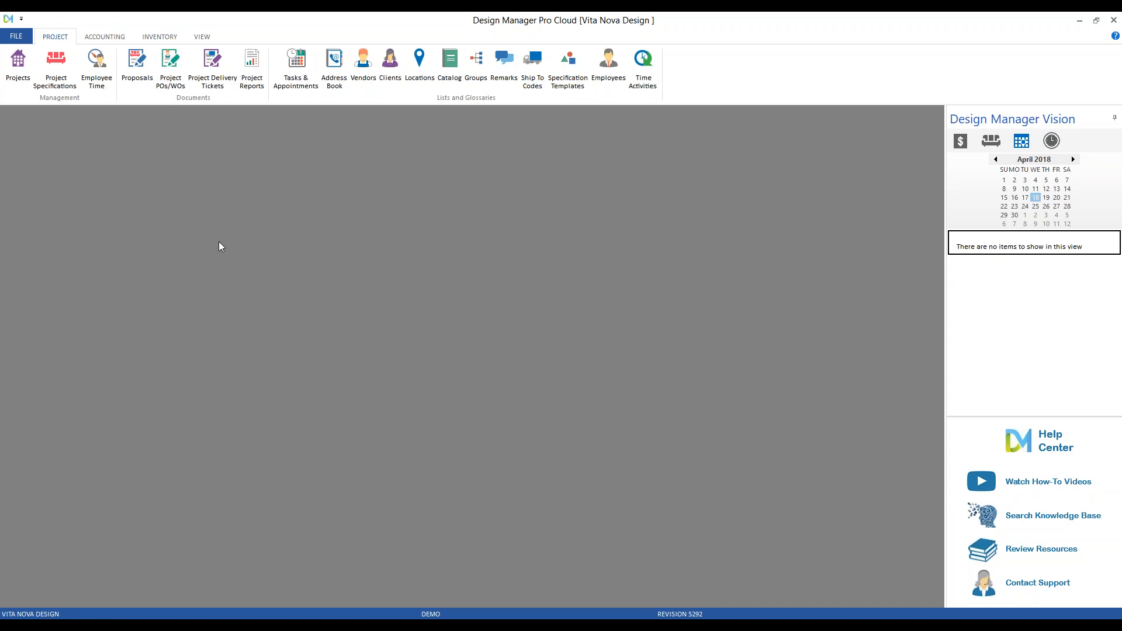
In Company Advanced Options > General, keep Merchandise as Markup and start entering the 30 percent value.
{"action": "left_click", "coordinate": [16, 37]}
{"action": "left_click", "coordinate": [43, 66]}
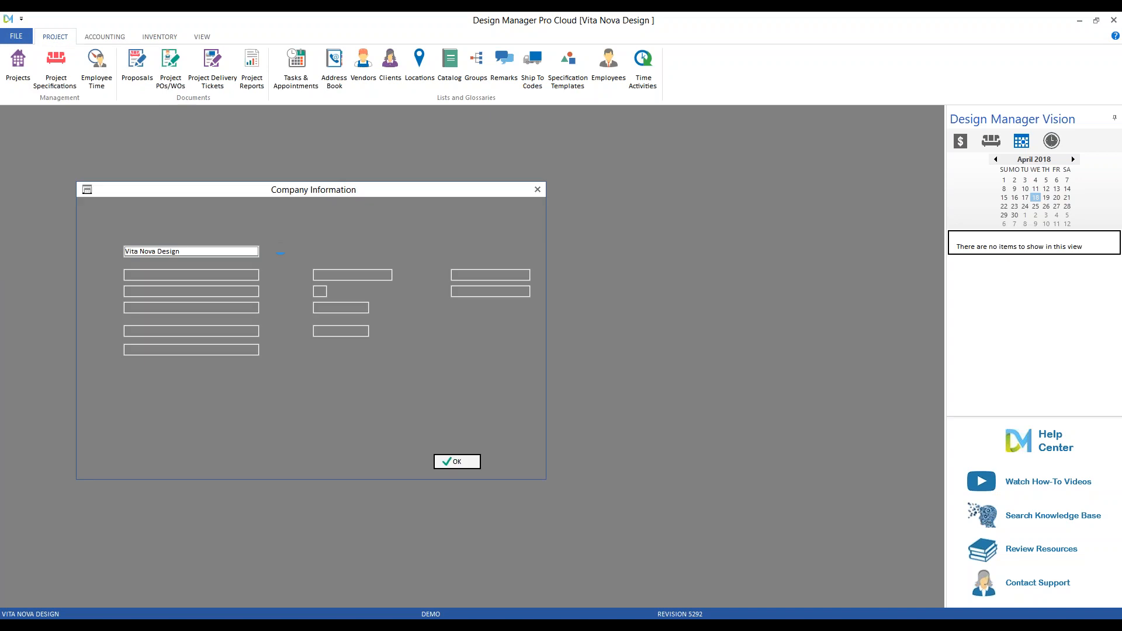
{"action": "left_click", "coordinate": [508, 350]}
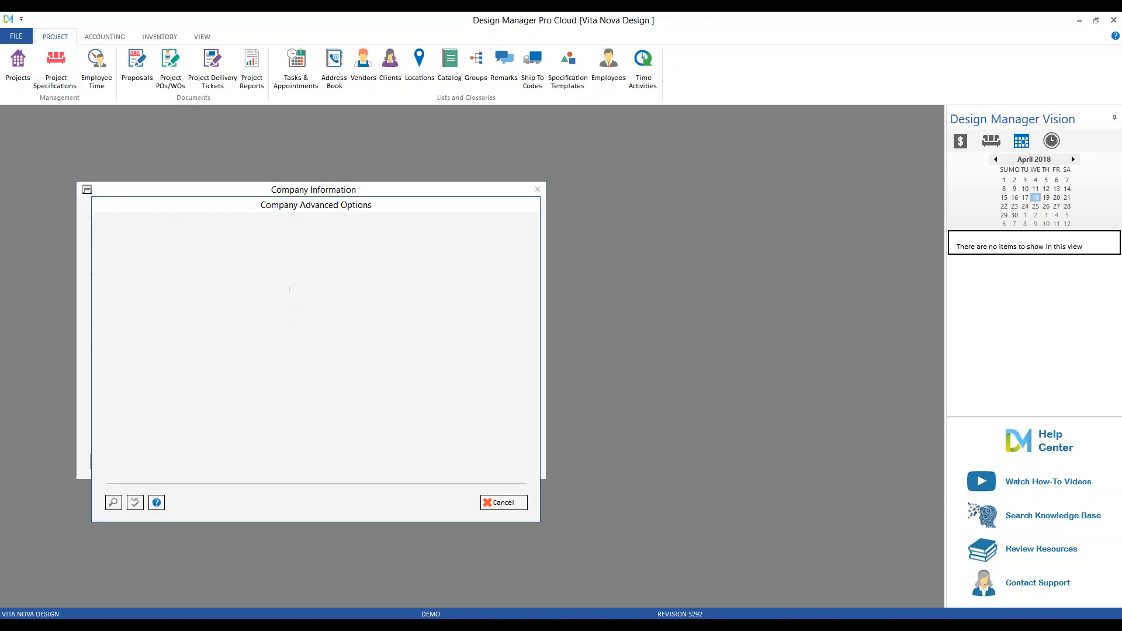
{"action": "left_click", "coordinate": [163, 232]}
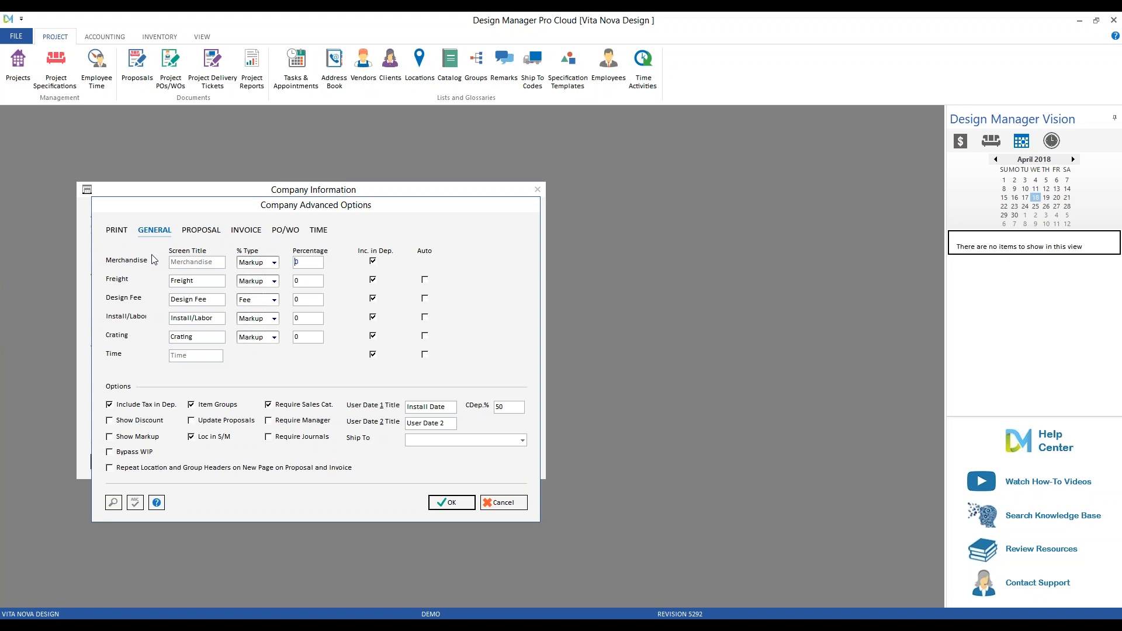
{"action": "left_click", "coordinate": [275, 263]}
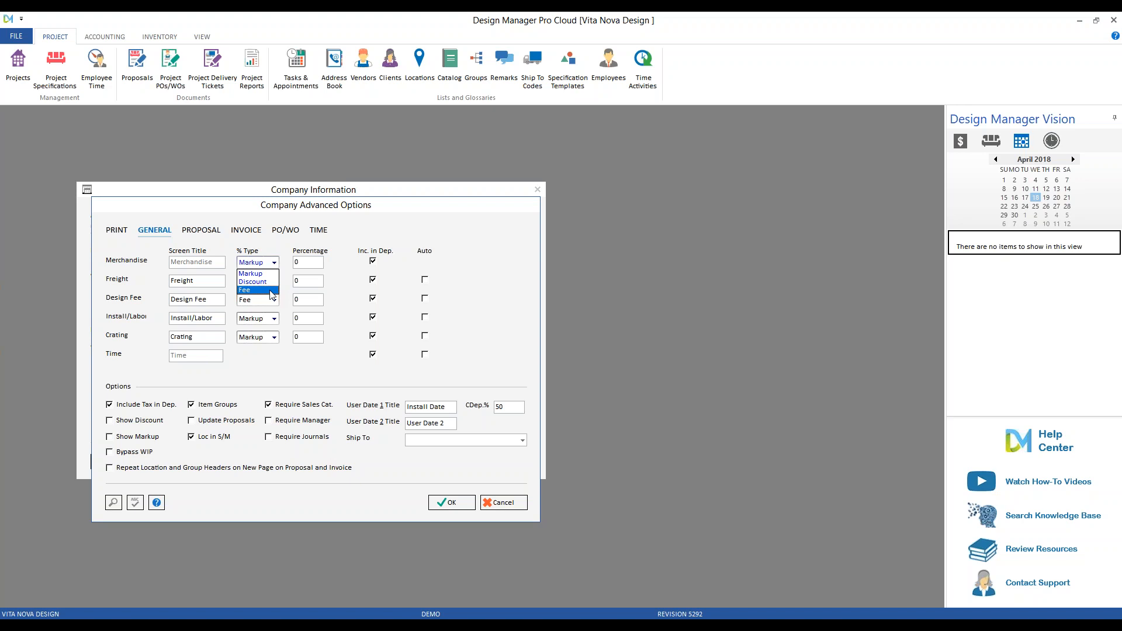
{"action": "left_click", "coordinate": [271, 276]}
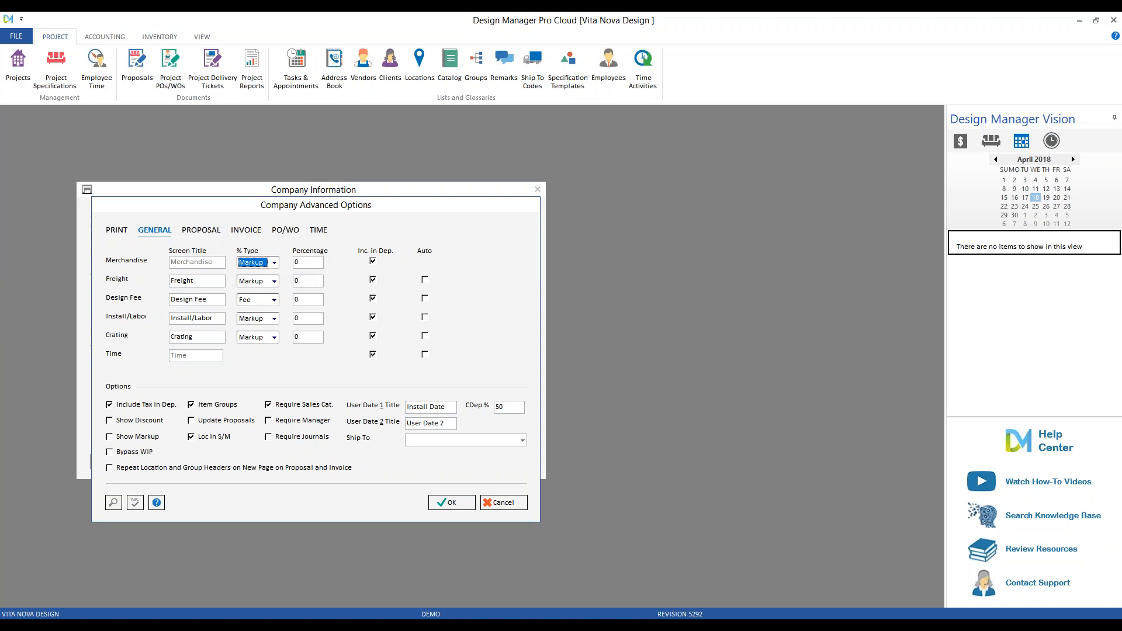
{"action": "left_click", "coordinate": [309, 262]}
{"action": "type", "text": "3"}
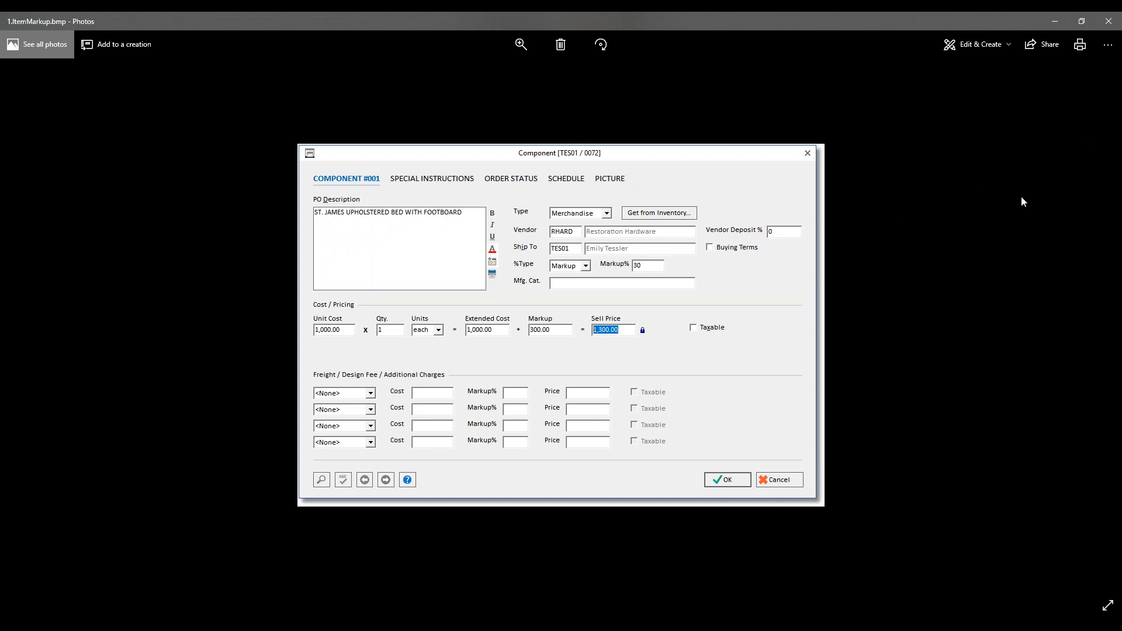
{"action": "left_click", "coordinate": [1109, 23]}
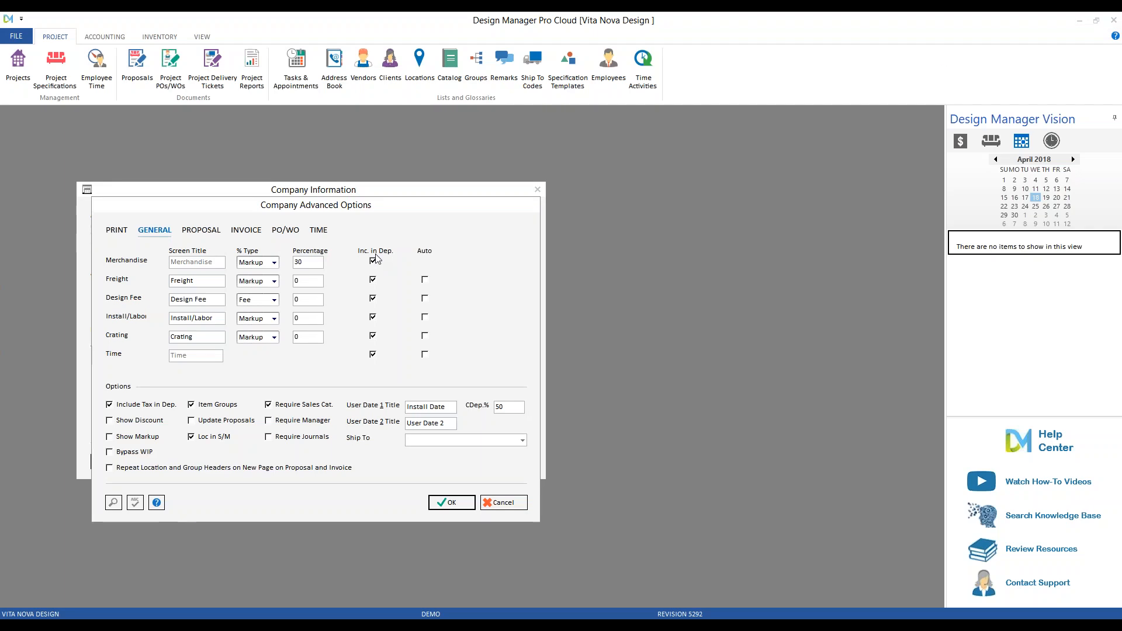
Switch Merchandise's percentage type to Discount and replace its 30 percentage with 20.
{"action": "left_click", "coordinate": [274, 263]}
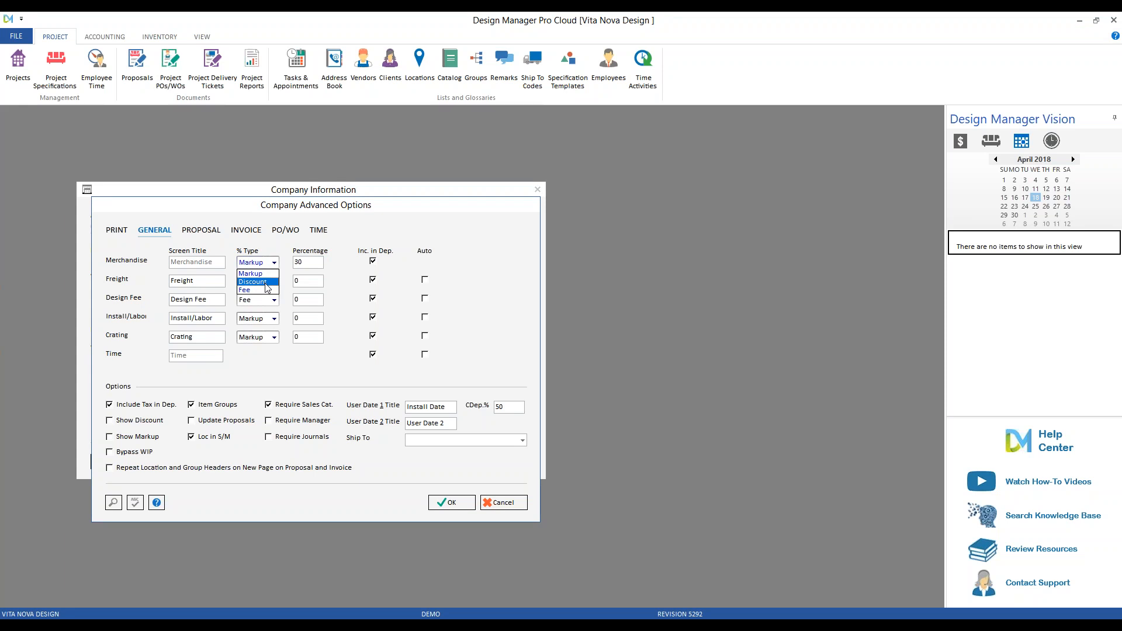
{"action": "left_click", "coordinate": [266, 282]}
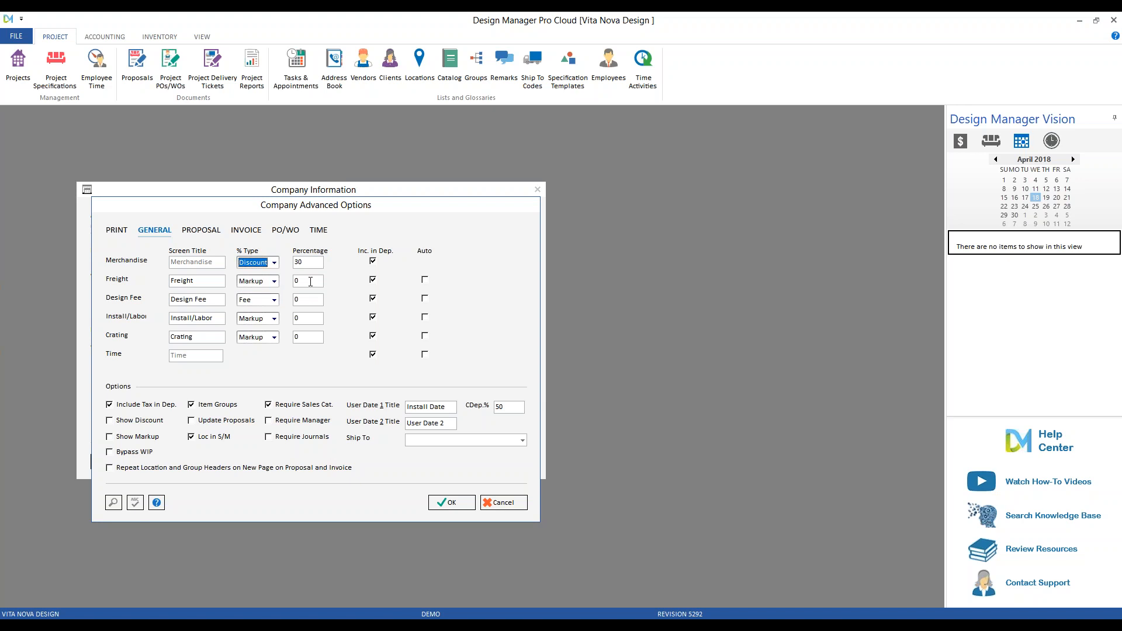
{"action": "left_click", "coordinate": [293, 262]}
{"action": "double_click", "coordinate": [293, 262]}
{"action": "type", "text": "20"}
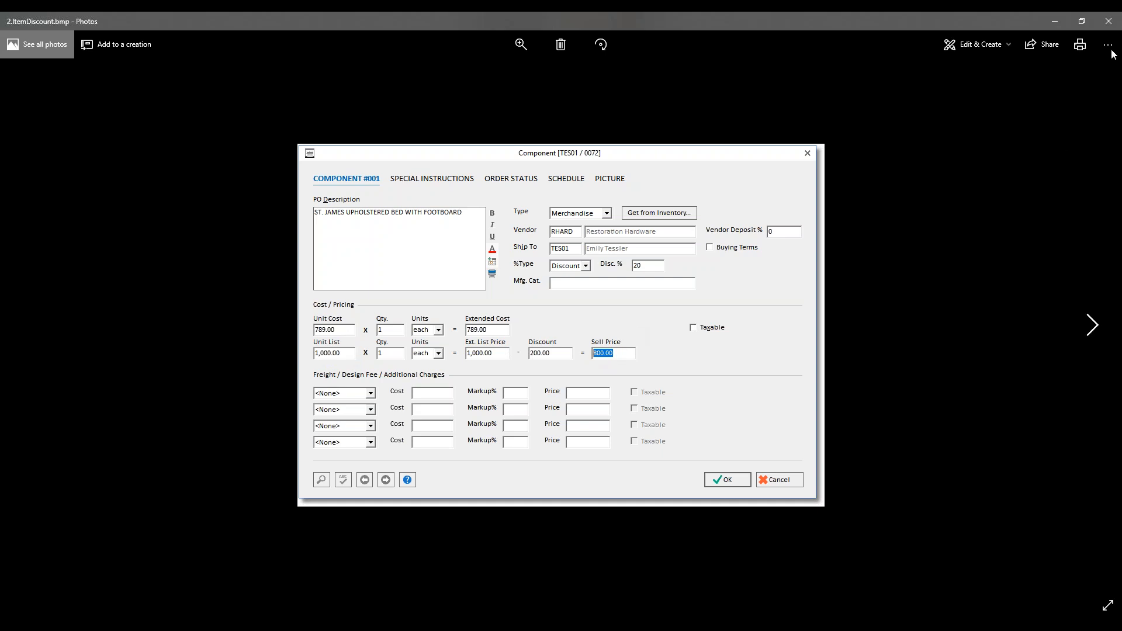
Close the 2.ItemDiscount.bmp discount example in Photos.
{"action": "left_click", "coordinate": [1109, 25]}
Make Merchandise a Fee at 15, toggle Freight auto-calculation, and select the CDep.% value 50.
{"action": "left_click", "coordinate": [273, 263]}
{"action": "left_click", "coordinate": [270, 291]}
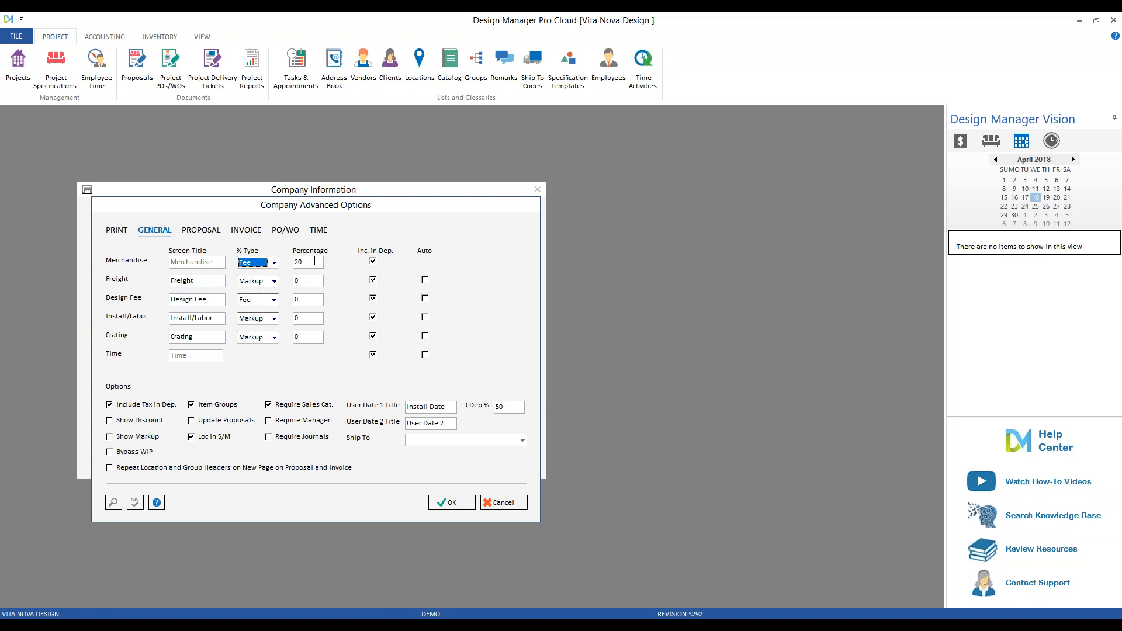
{"action": "key", "text": "Tab"}
{"action": "type", "text": "15"}
{"action": "key", "text": "alt+Tab"}
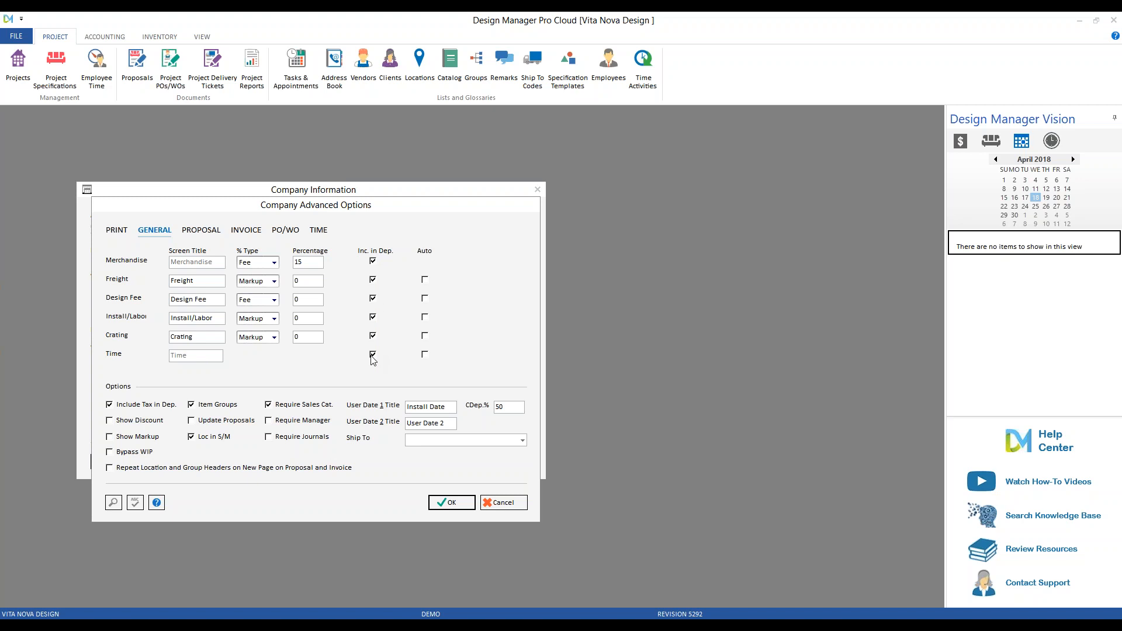
{"action": "left_click", "coordinate": [424, 279]}
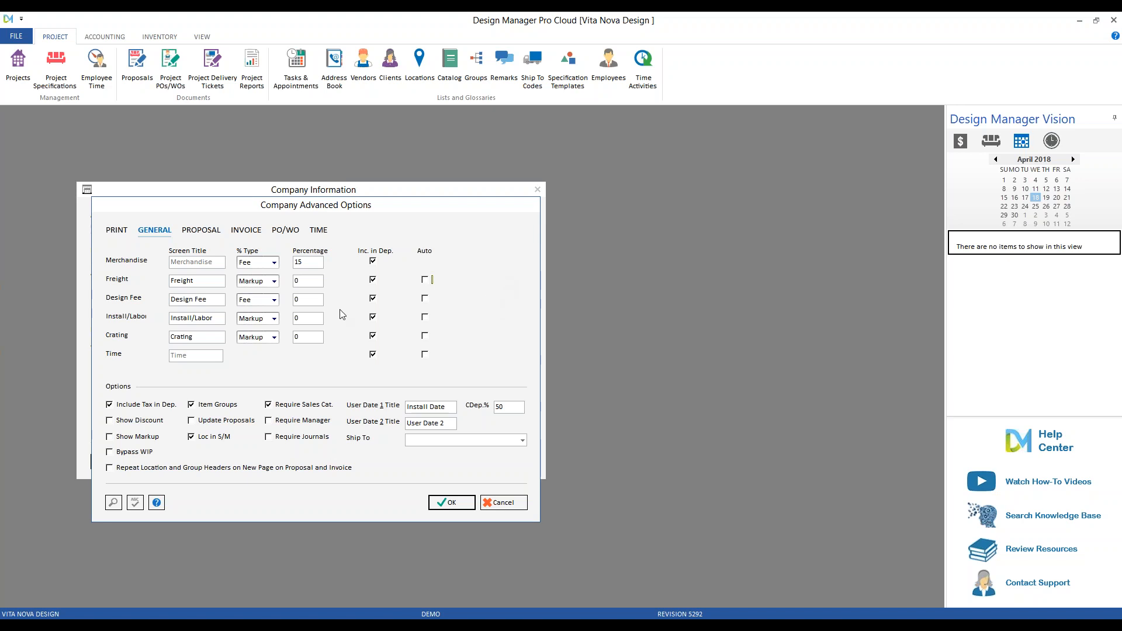
{"action": "double_click", "coordinate": [498, 407]}
In the Proposal defaults, choose Combine as the Freight style.
{"action": "left_click", "coordinate": [201, 234]}
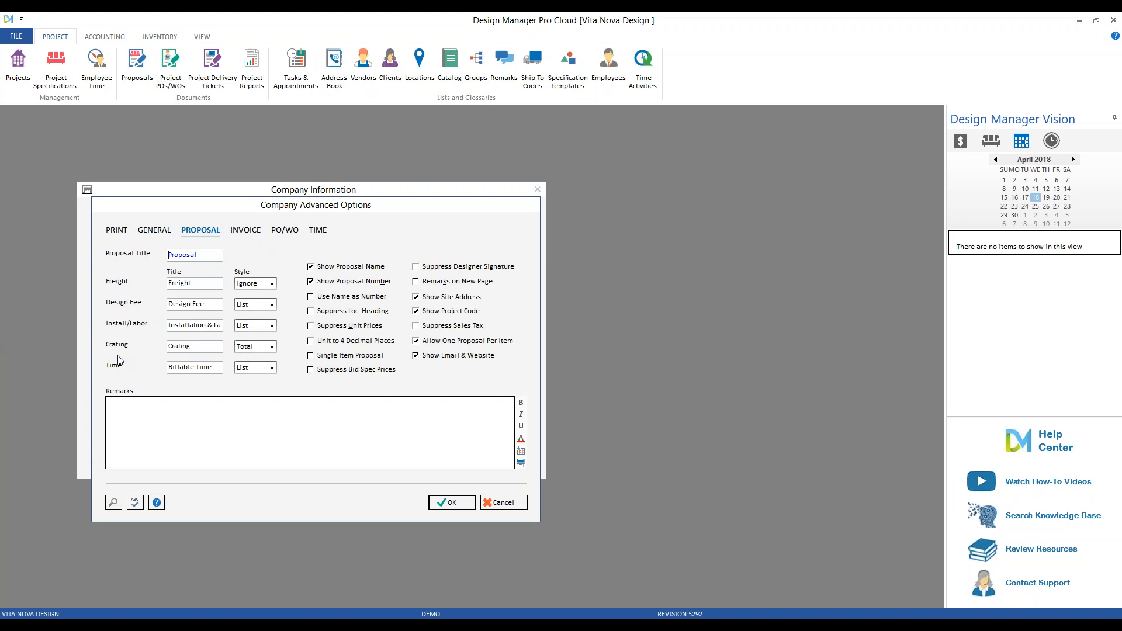
{"action": "left_click", "coordinate": [272, 284]}
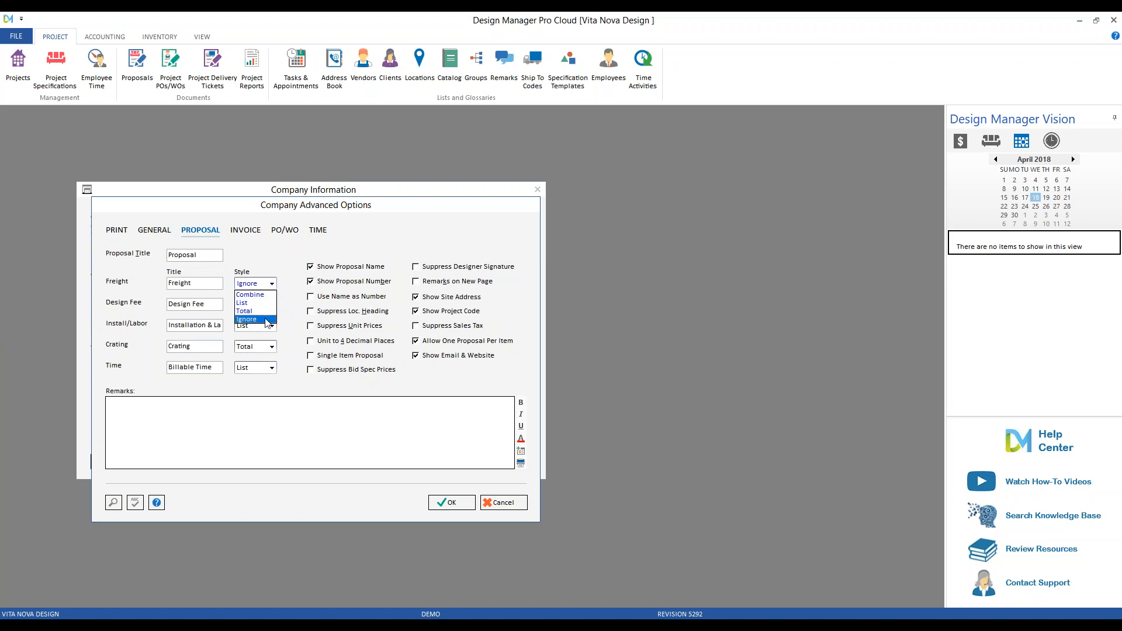
{"action": "left_click", "coordinate": [264, 295]}
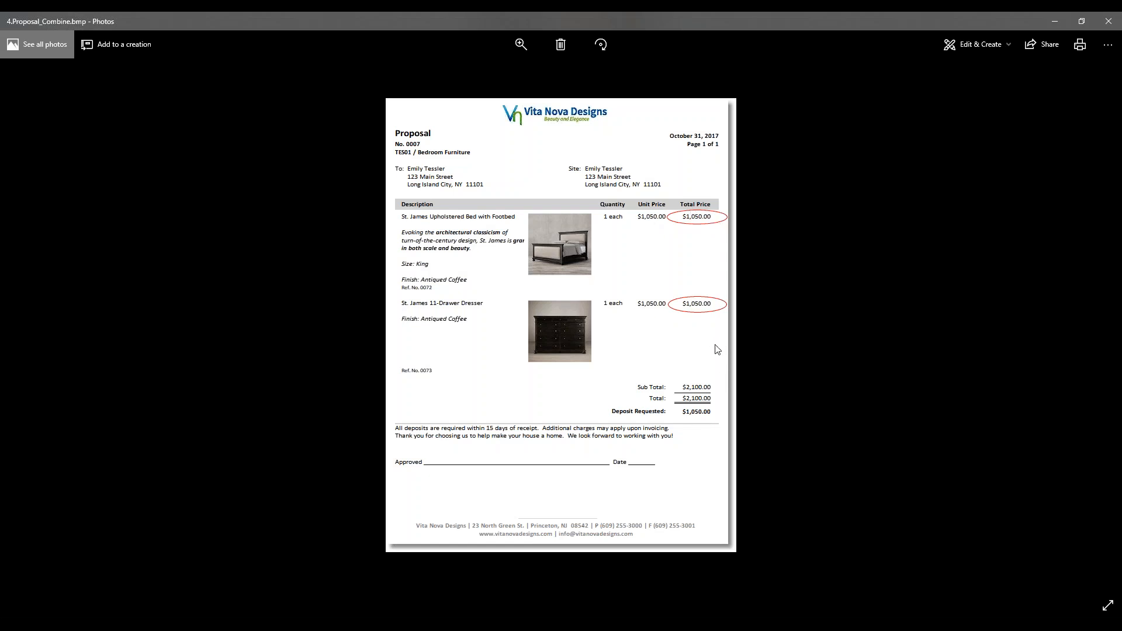
Close the 4.Proposal_Combine.bmp sample proposal in Photos.
{"action": "left_click", "coordinate": [1109, 22]}
Pick List in the proposal Freight Style dropdown, replacing Combine.
{"action": "left_click", "coordinate": [271, 284]}
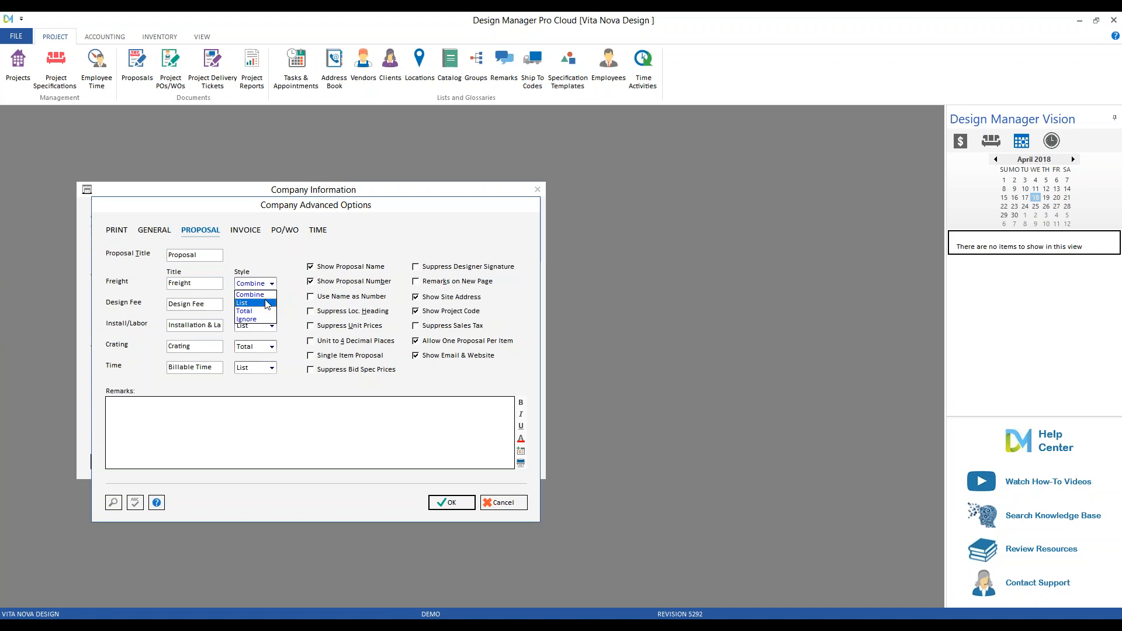
{"action": "left_click", "coordinate": [266, 304]}
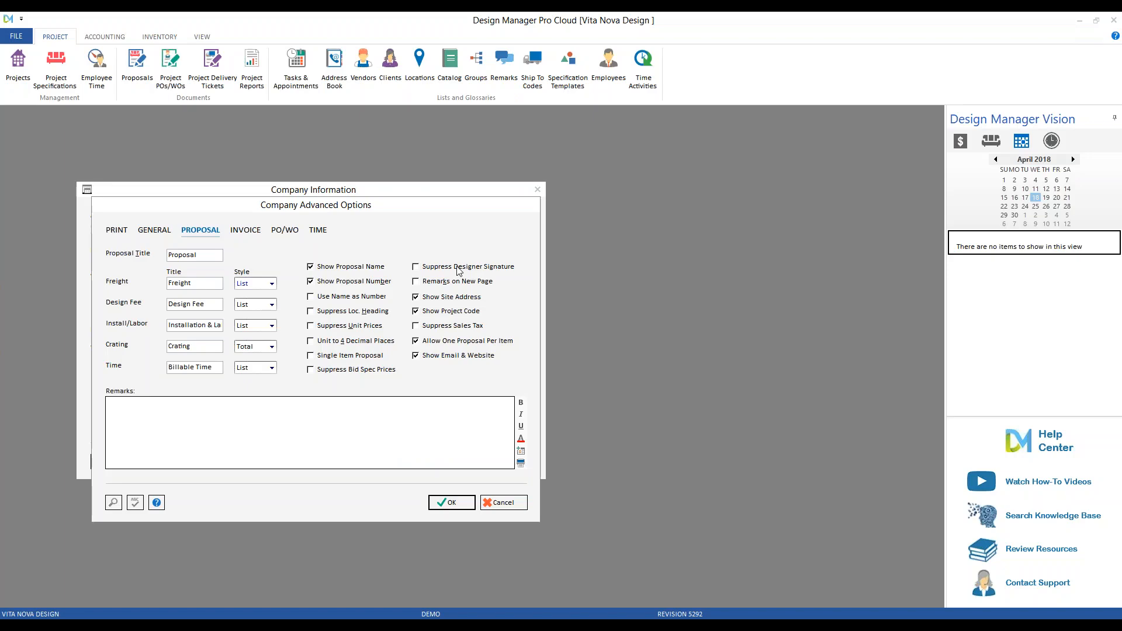
Close the listed-freight sample proposal and switch the Freight style to Total.
{"action": "left_click", "coordinate": [1109, 21]}
{"action": "left_click", "coordinate": [272, 284]}
{"action": "left_click", "coordinate": [264, 312]}
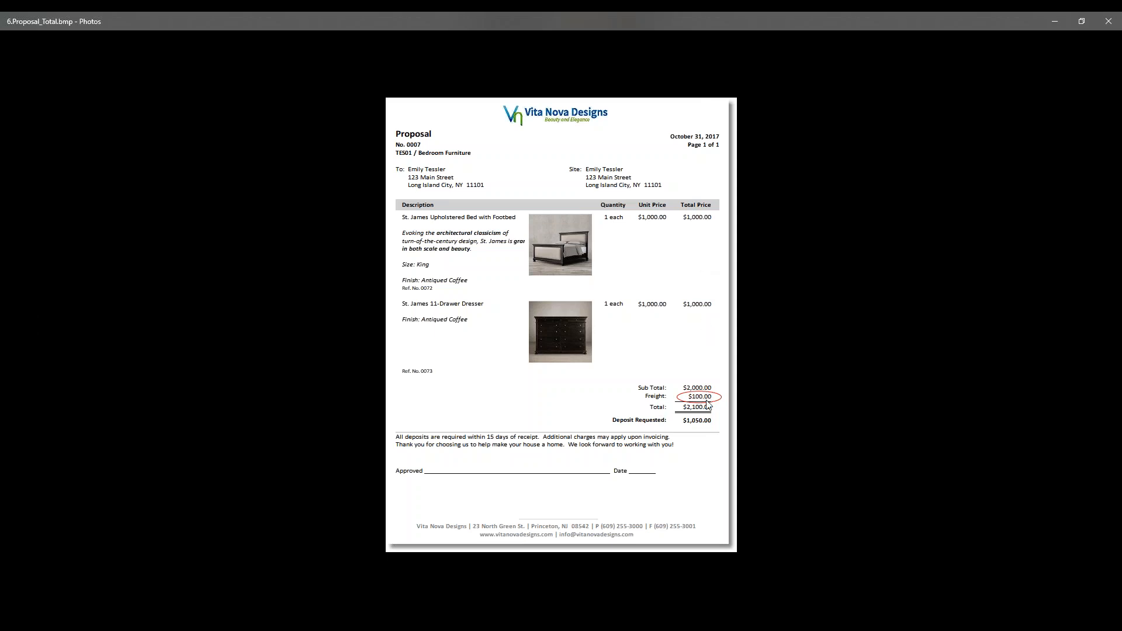
Close the total-freight sample, set Freight style to Ignore, and focus the Remarks box.
{"action": "left_click", "coordinate": [1111, 22]}
{"action": "left_click", "coordinate": [272, 285]}
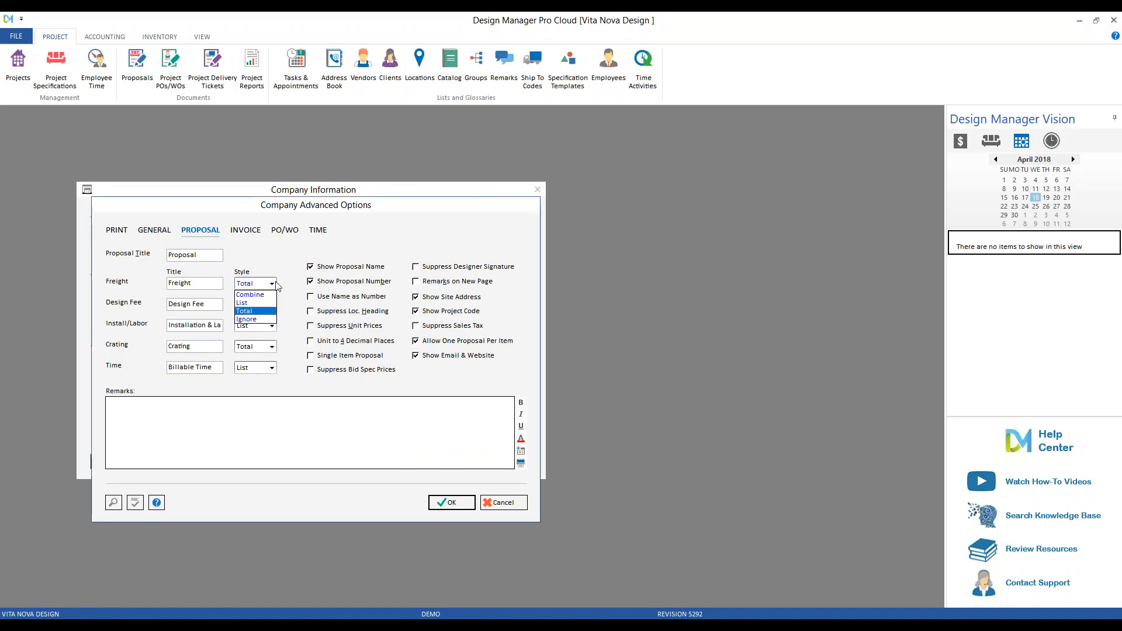
{"action": "left_click", "coordinate": [268, 321]}
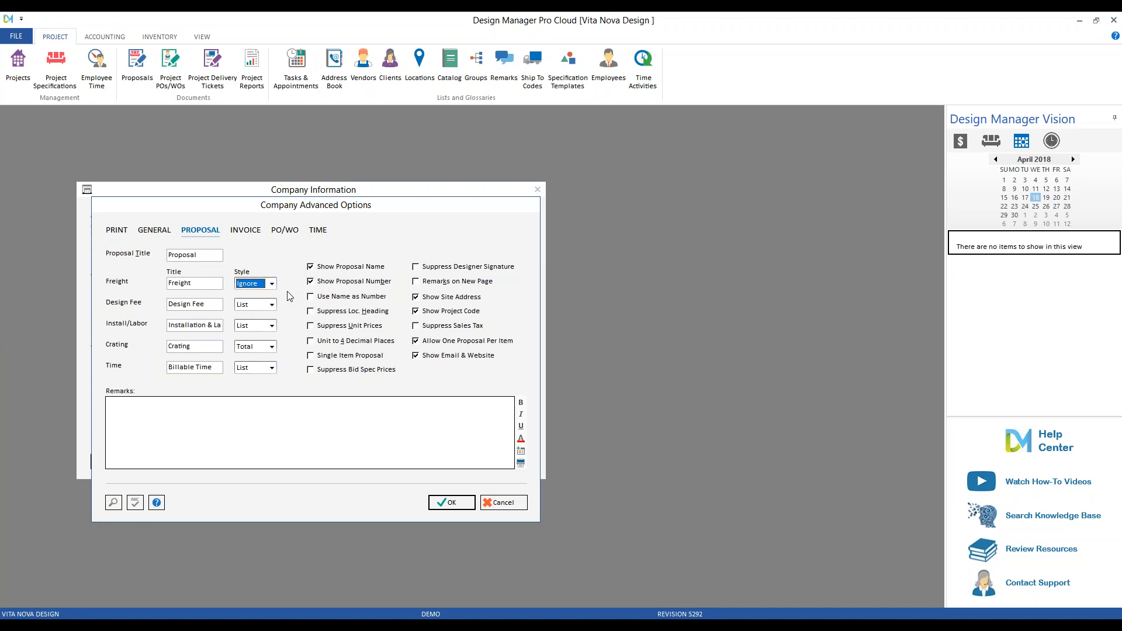
{"action": "left_click", "coordinate": [244, 434]}
Move from the Invoice options to the PO/WO tab of Company Advanced Options.
{"action": "left_click", "coordinate": [242, 233]}
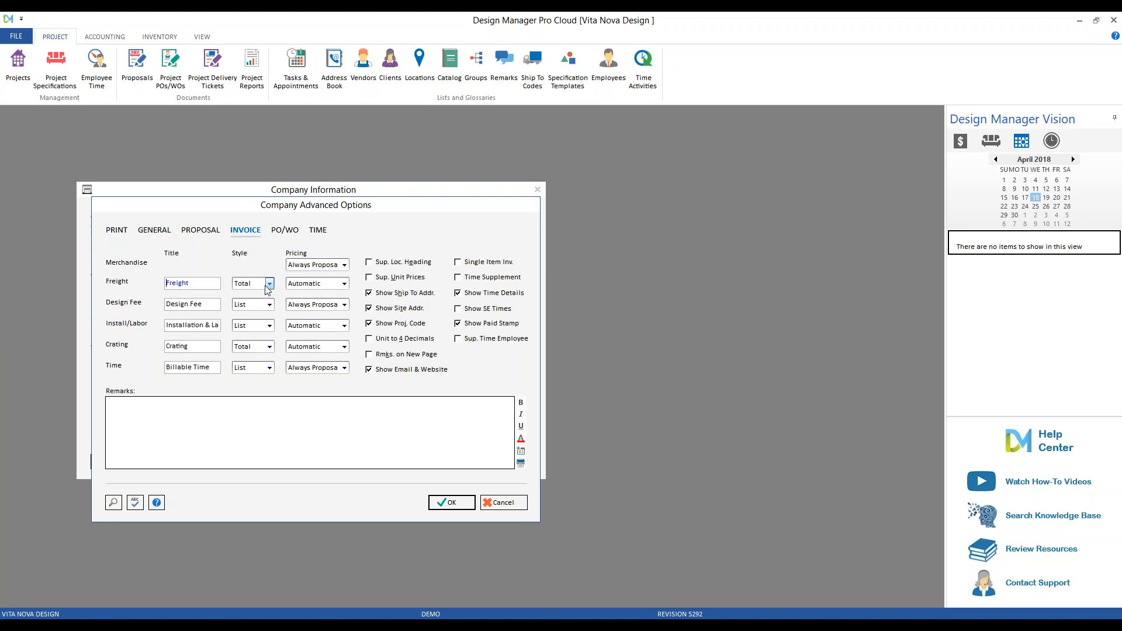
{"action": "left_click", "coordinate": [257, 434]}
{"action": "left_click", "coordinate": [284, 230]}
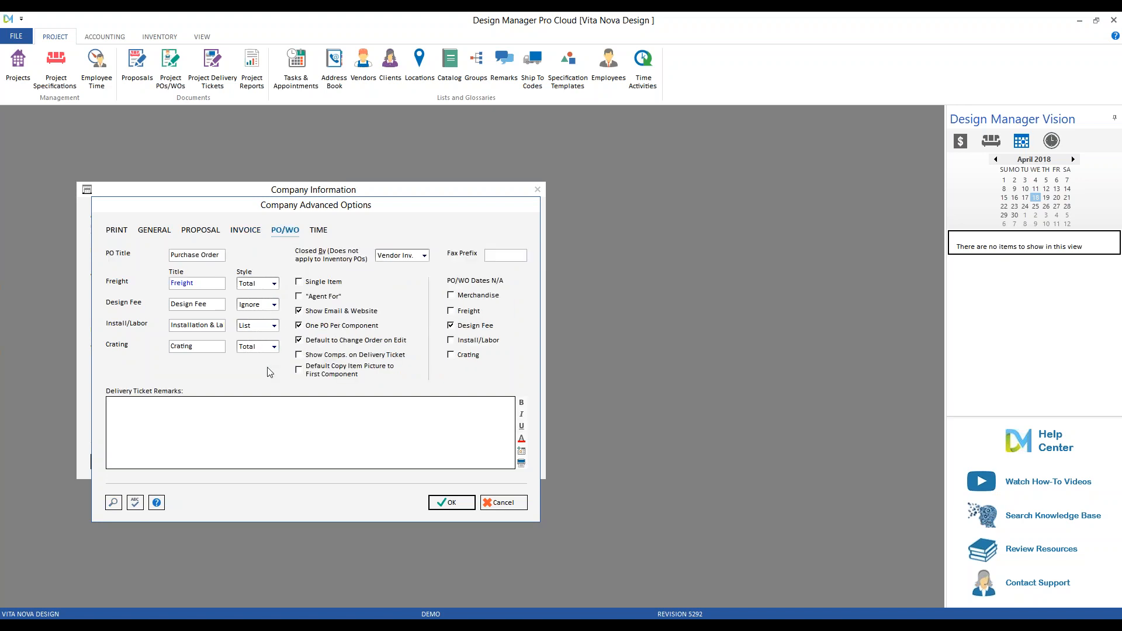
Click into Delivery Ticket Remarks, then confirm Company Advanced Options with OK.
{"action": "left_click", "coordinate": [144, 407]}
{"action": "left_click", "coordinate": [467, 504]}
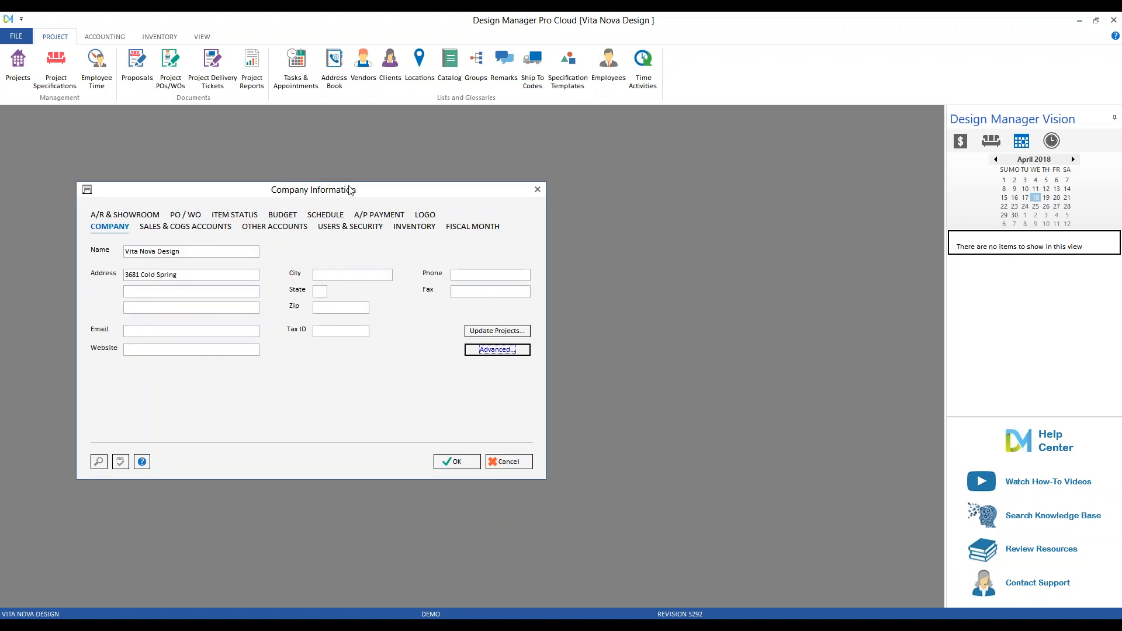
Review the PO / WO conditions, confirm Company Information with OK, and reach the FILE menu.
{"action": "left_click", "coordinate": [187, 216]}
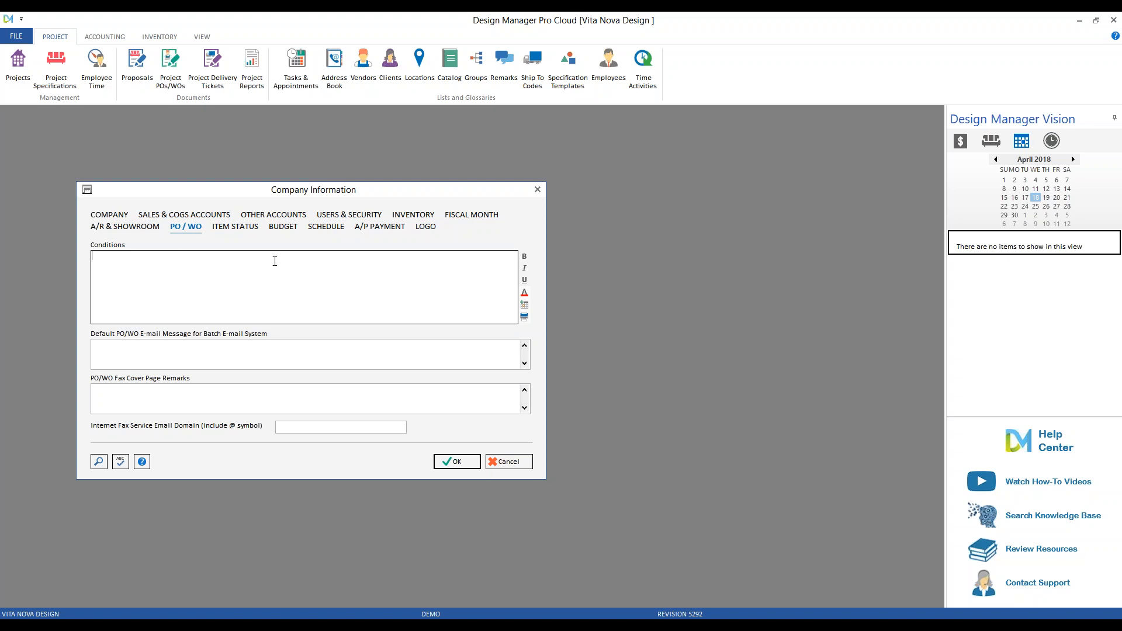
{"action": "left_click", "coordinate": [463, 463]}
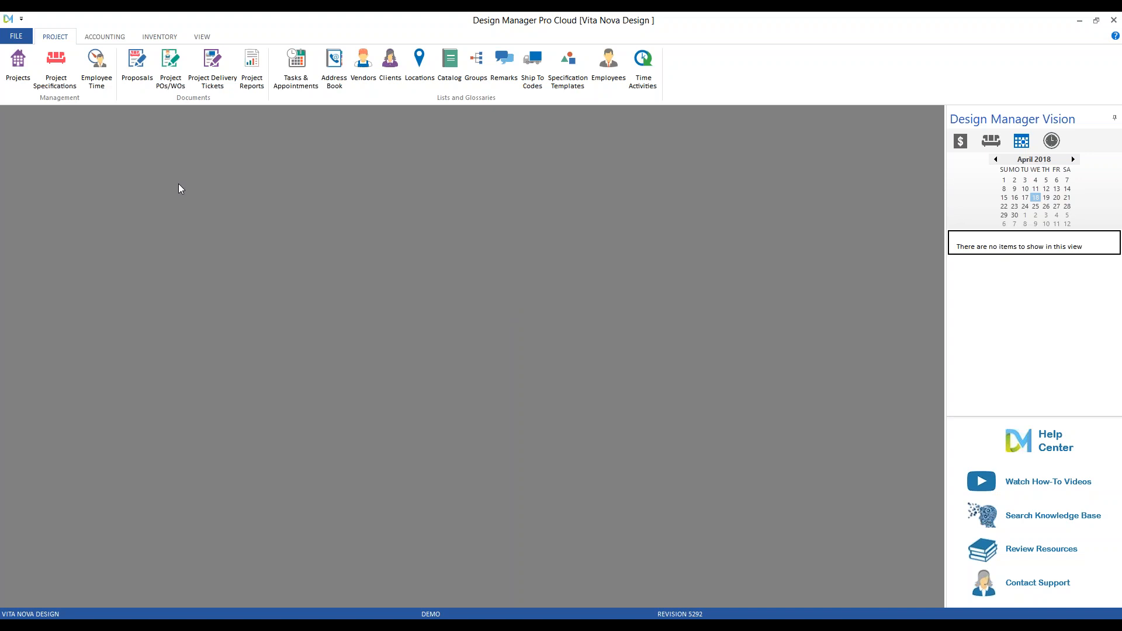
{"action": "left_click", "coordinate": [17, 36]}
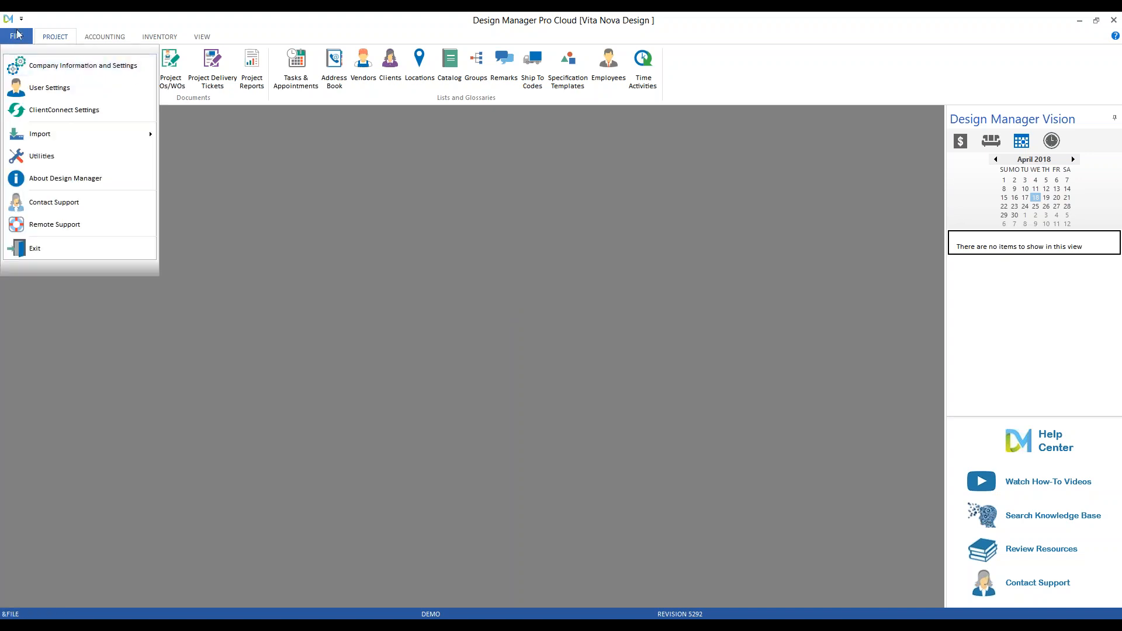
Reopen Company Information and Settings and show the TIME tab of Advanced options.
{"action": "left_click", "coordinate": [32, 66]}
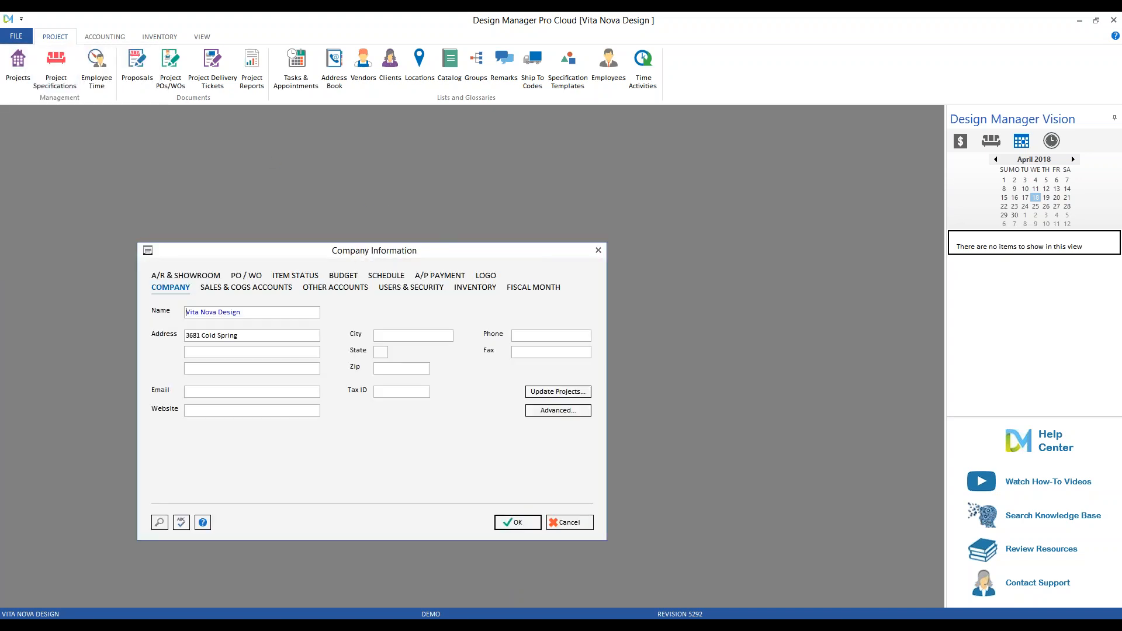
{"action": "left_click", "coordinate": [581, 412]}
{"action": "left_click", "coordinate": [380, 291]}
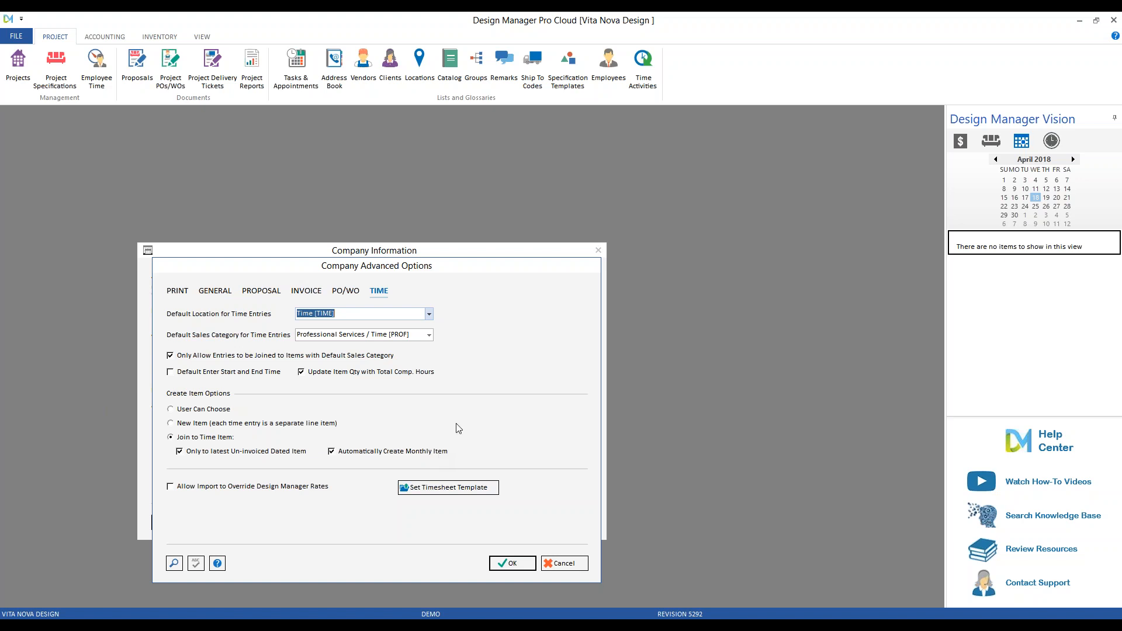
Leave Design Manager's Time options open and view 7.TimeInvoice.bmp in Photos.
{"action": "left_click", "coordinate": [878, 271]}
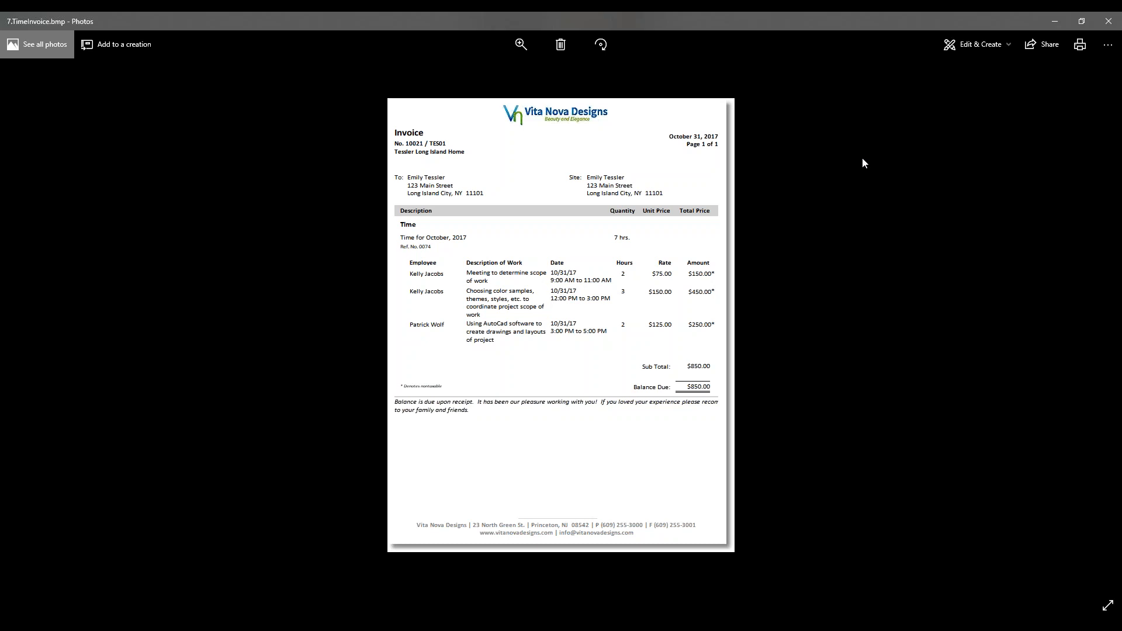
Close the 7.TimeInvoice.bmp sample to return to the Time defaults.
{"action": "left_click", "coordinate": [1109, 21]}
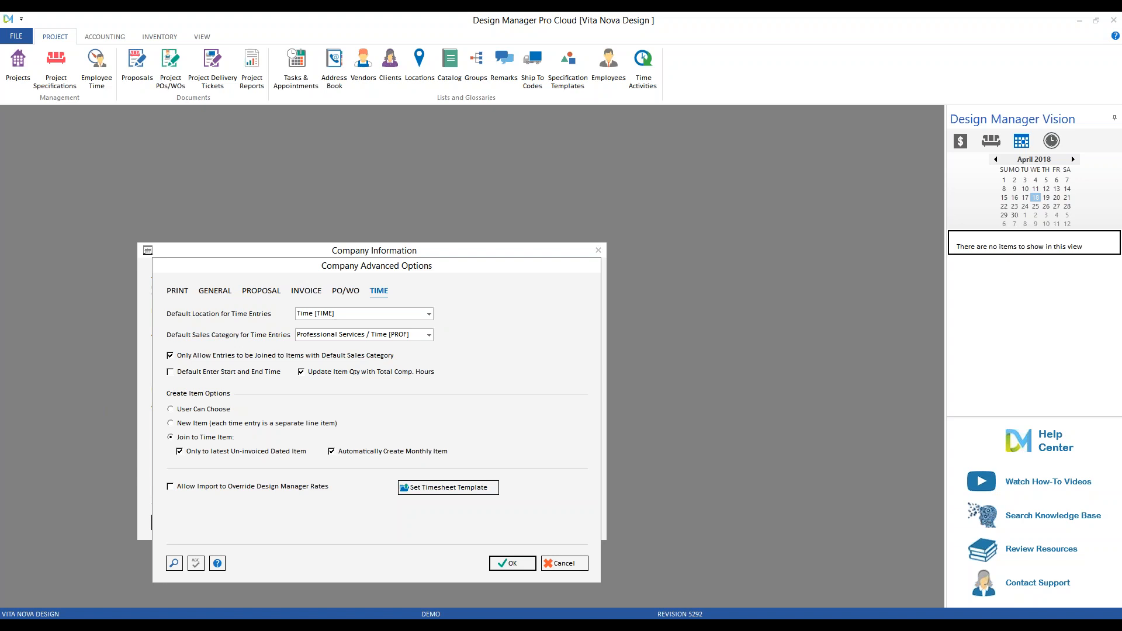
Drag Company Advanced Options aside to reveal the company details behind it.
{"action": "left_click_drag", "start_coordinate": [487, 276], "coordinate": [569, 247]}
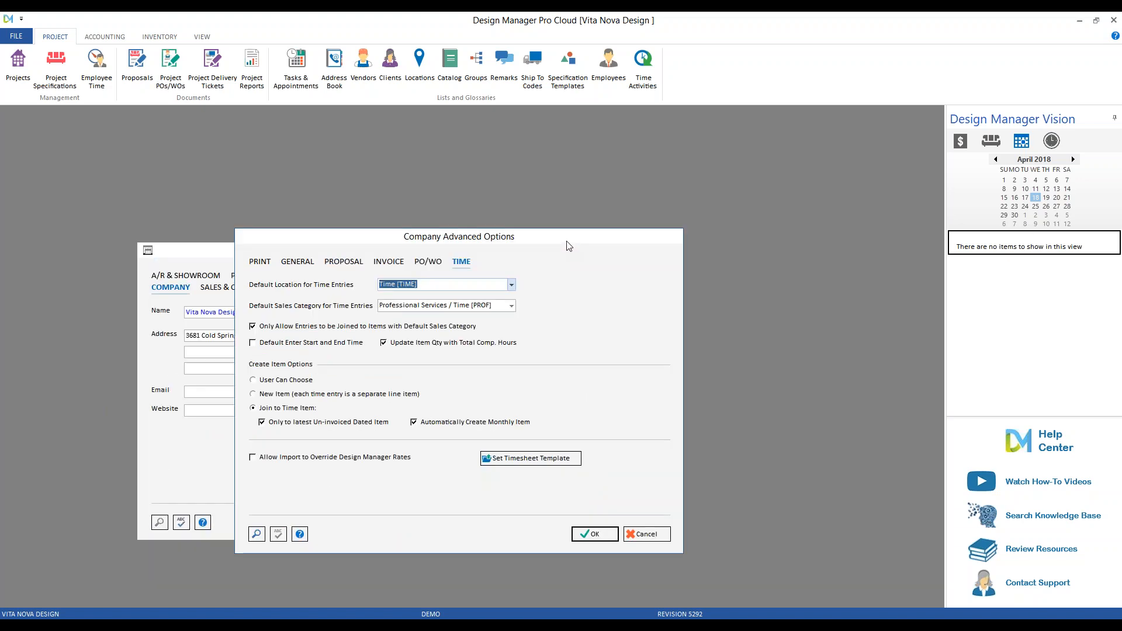
Cancel both company dialogs, open Employee Time for 4/18/2018, and preview then close Time Entry Import.
{"action": "left_click", "coordinate": [647, 535]}
{"action": "left_click", "coordinate": [576, 525]}
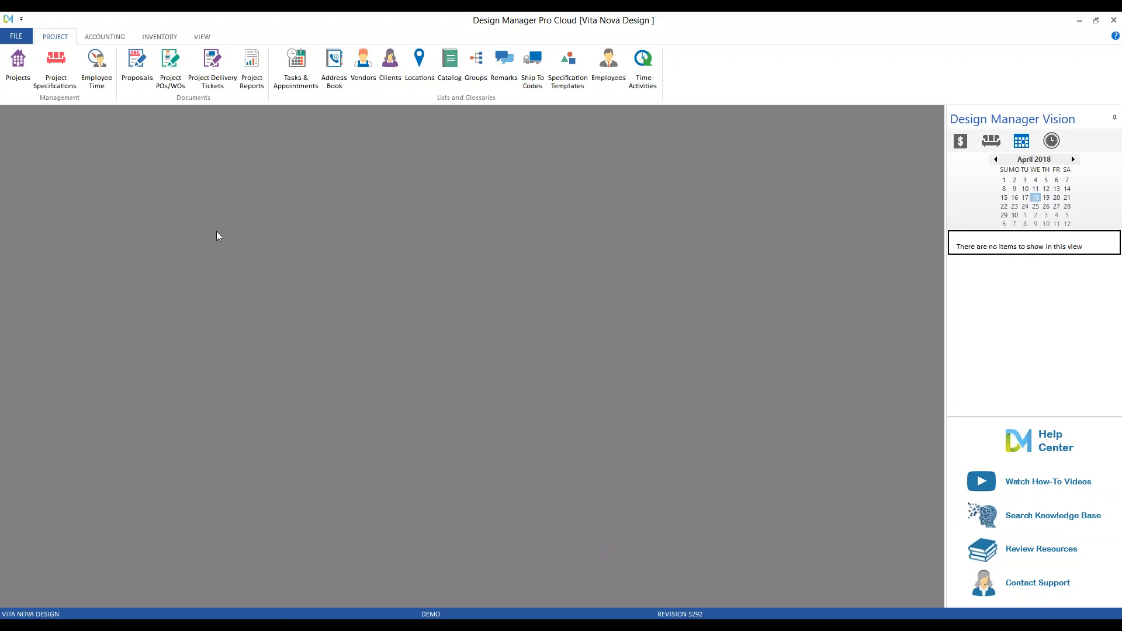
{"action": "left_click", "coordinate": [96, 65]}
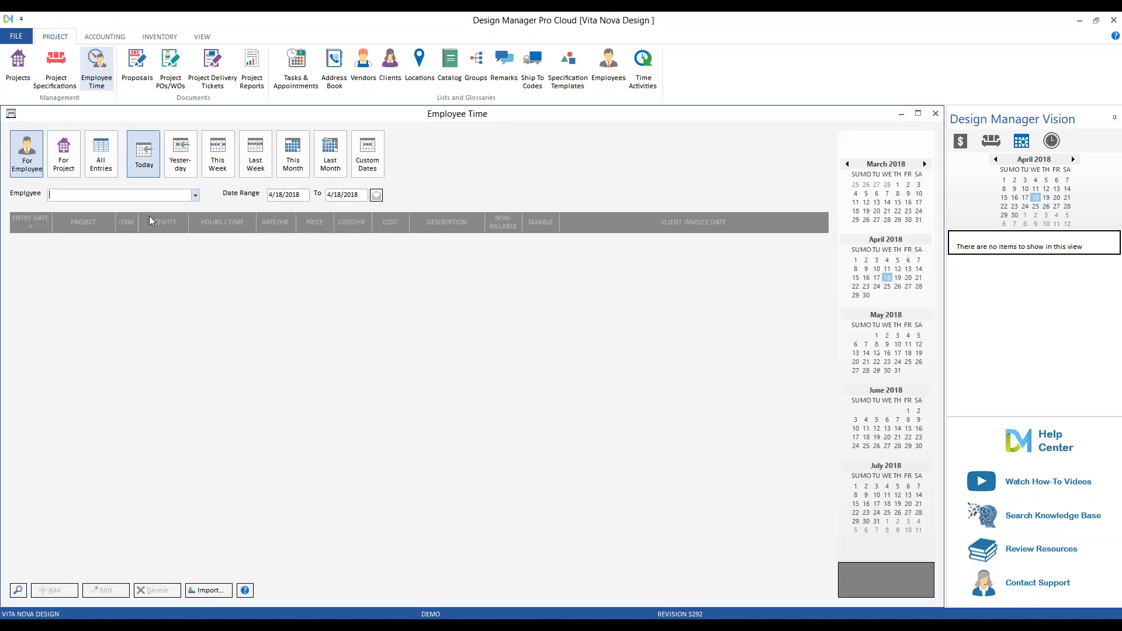
{"action": "left_click", "coordinate": [219, 591]}
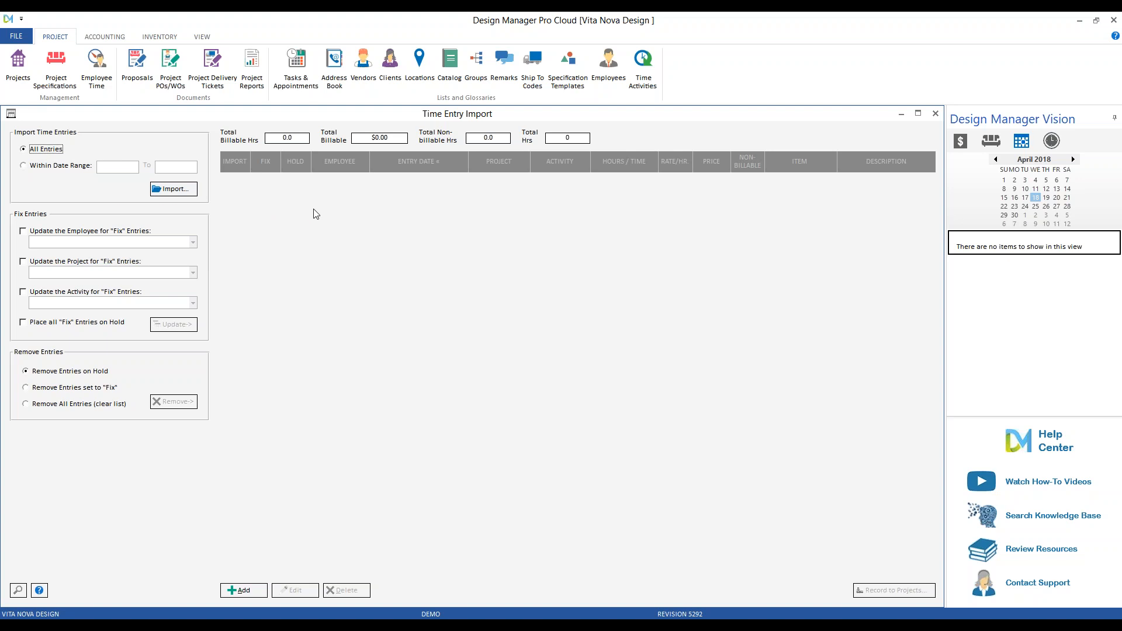
{"action": "left_click", "coordinate": [936, 115]}
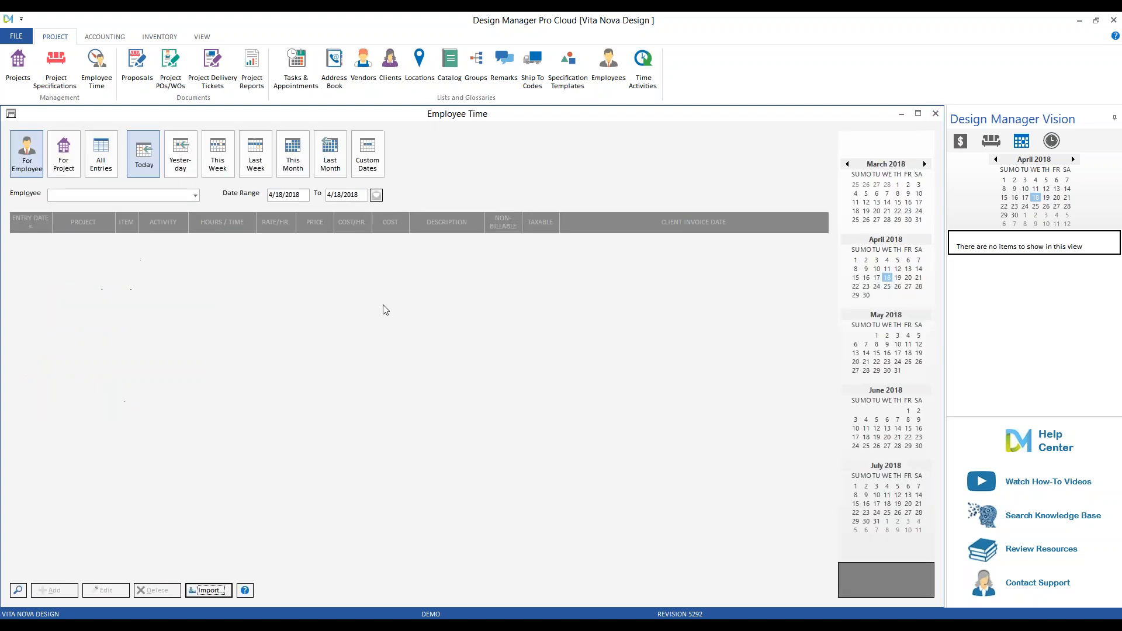
Close Employee Time, review the Advanced TIME options, and cancel both dialogs unchanged.
{"action": "left_click", "coordinate": [936, 115]}
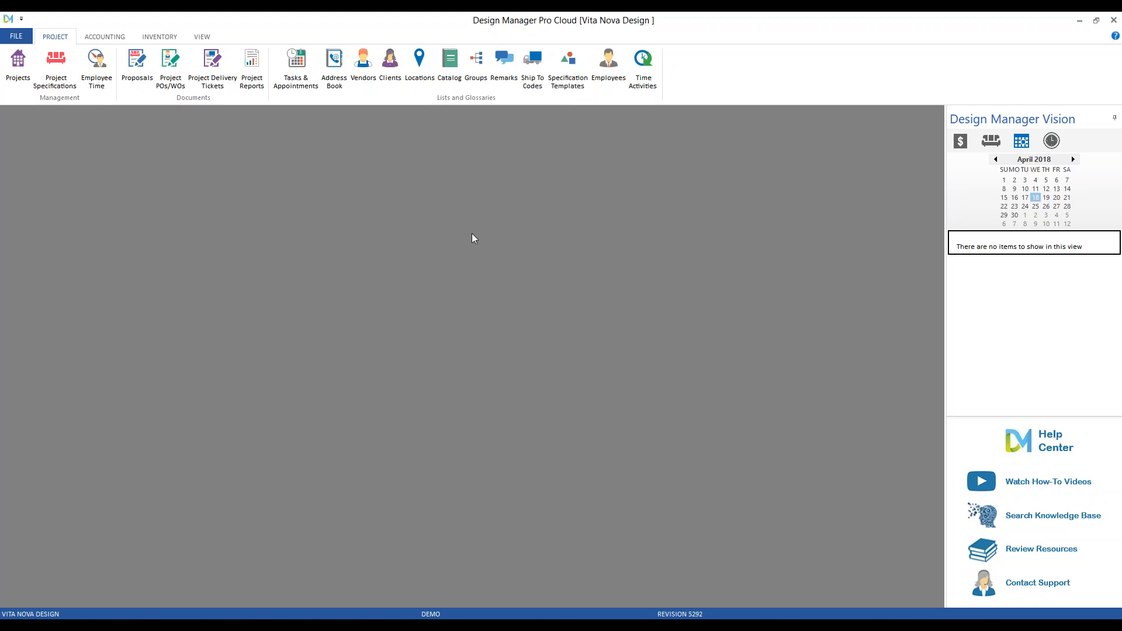
{"action": "left_click", "coordinate": [24, 37]}
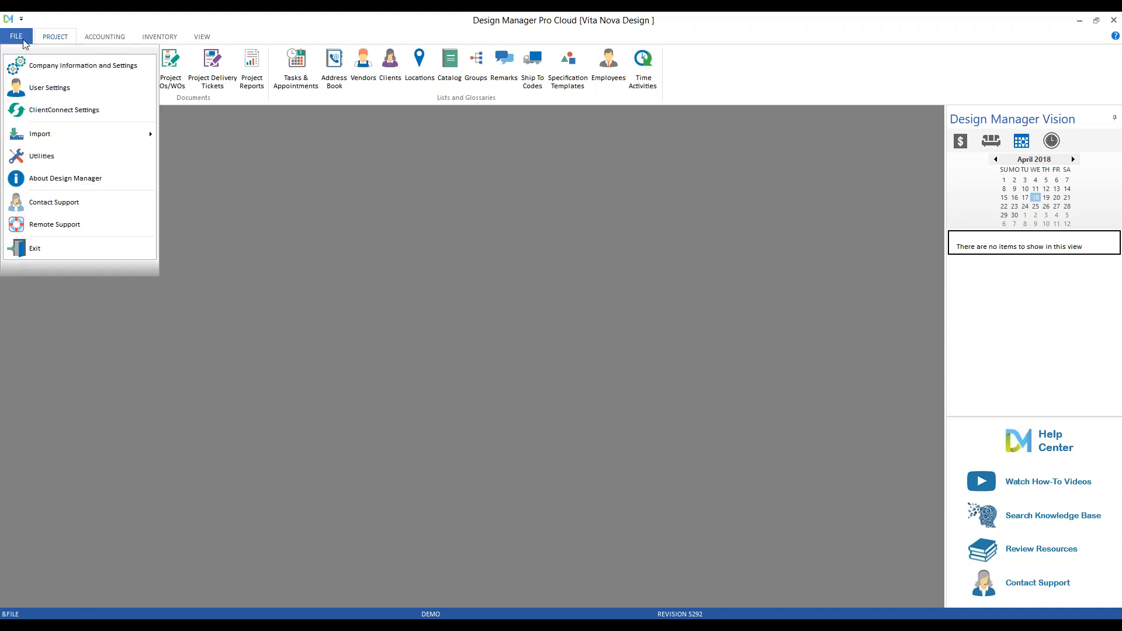
{"action": "left_click", "coordinate": [61, 66]}
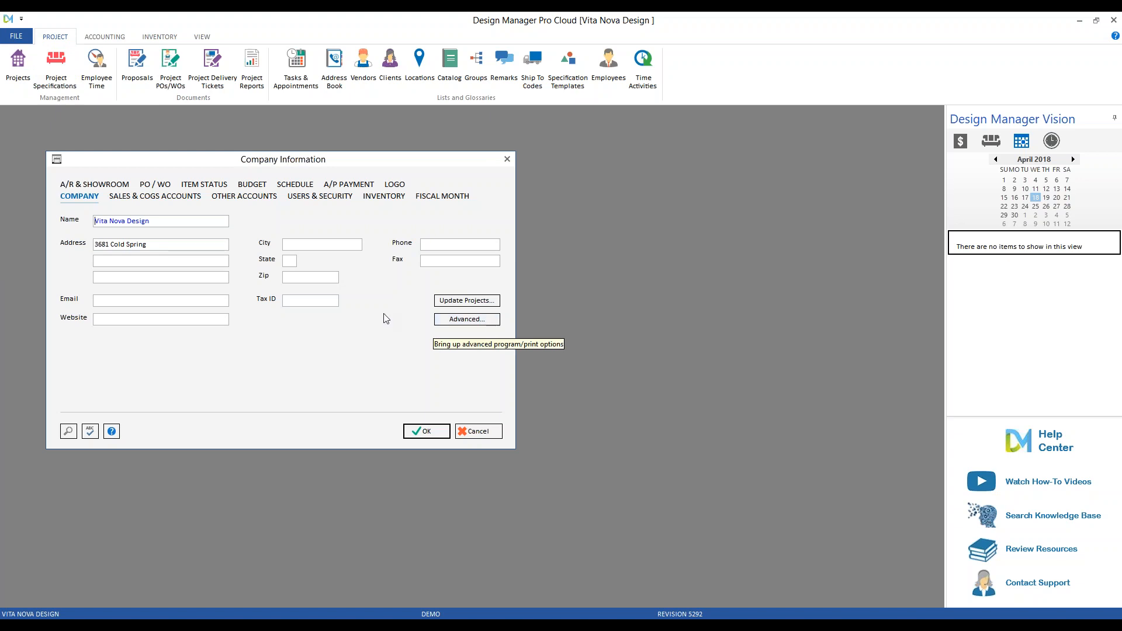
{"action": "left_click", "coordinate": [467, 320]}
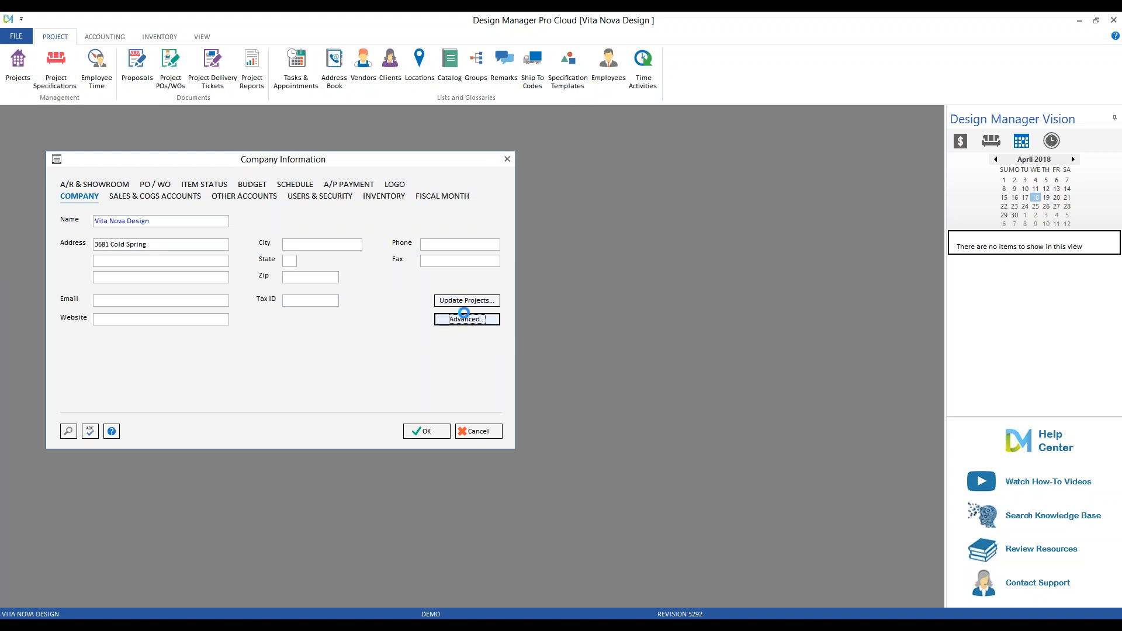
{"action": "left_click", "coordinate": [288, 201]}
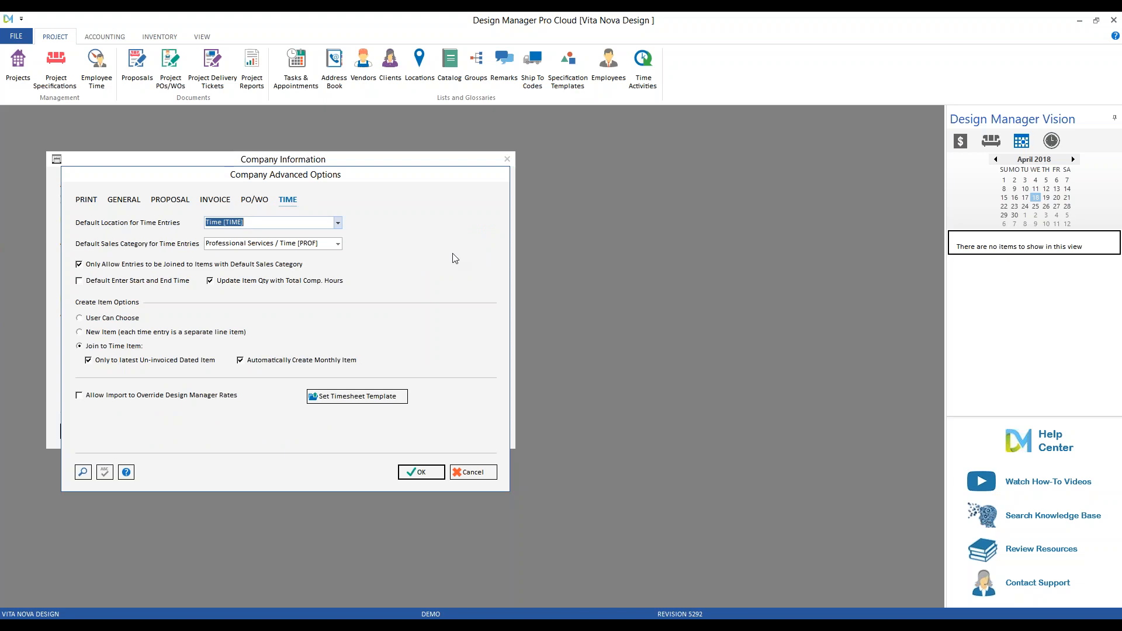
{"action": "left_click", "coordinate": [491, 472]}
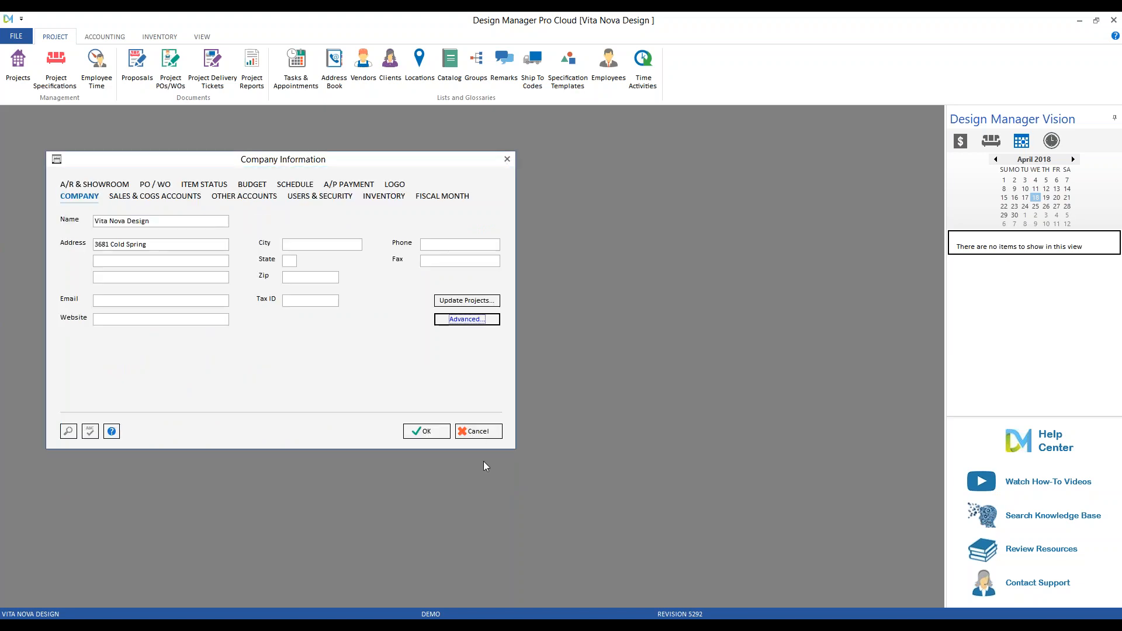
{"action": "left_click", "coordinate": [489, 435]}
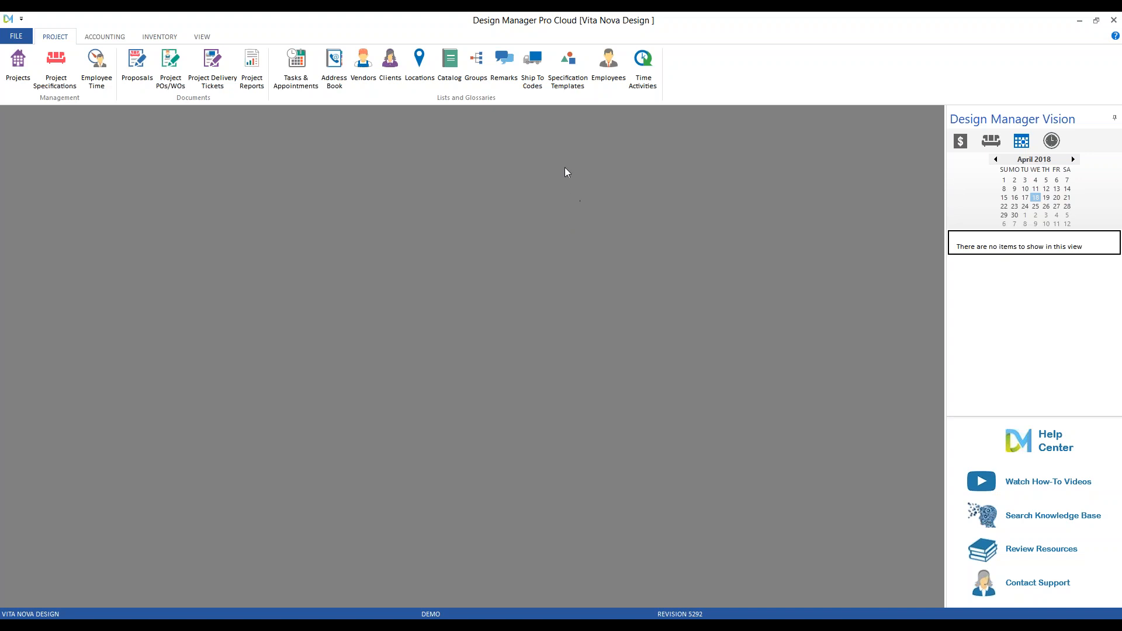
Add sales tax code PA with name Pennsylvania and state abbreviation PA.
{"action": "left_click", "coordinate": [94, 38]}
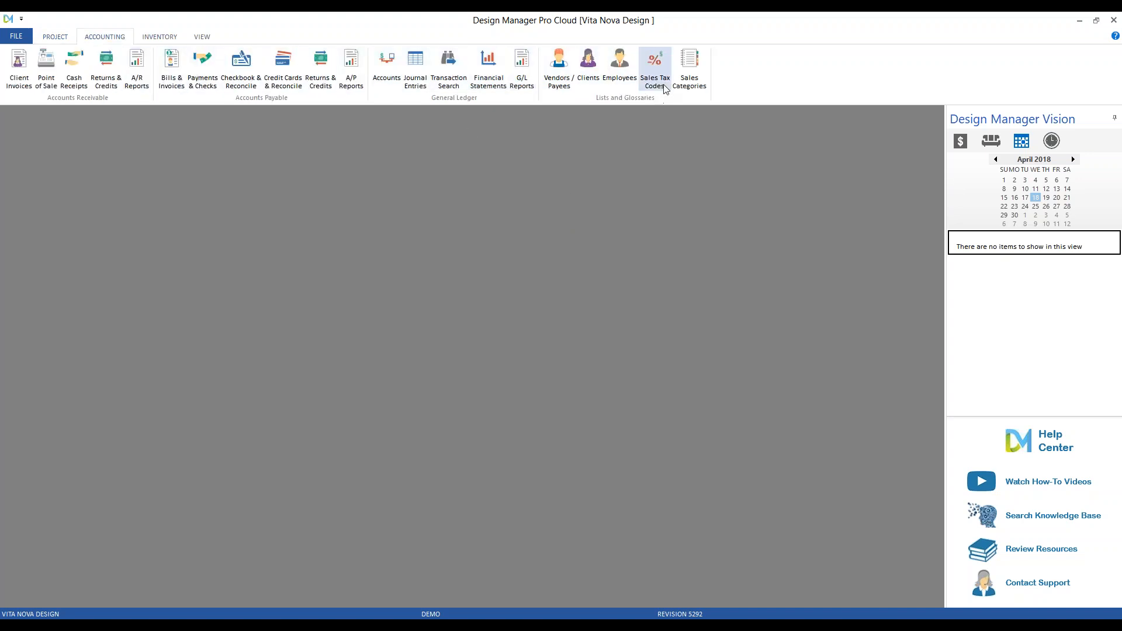
{"action": "left_click", "coordinate": [664, 89]}
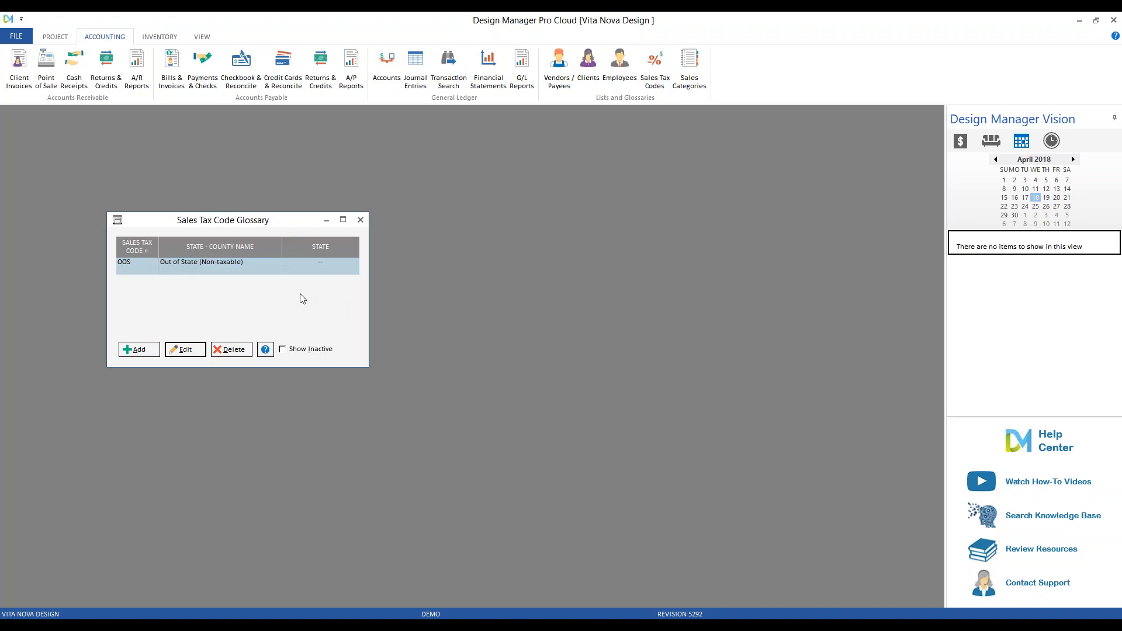
{"action": "left_click", "coordinate": [139, 350]}
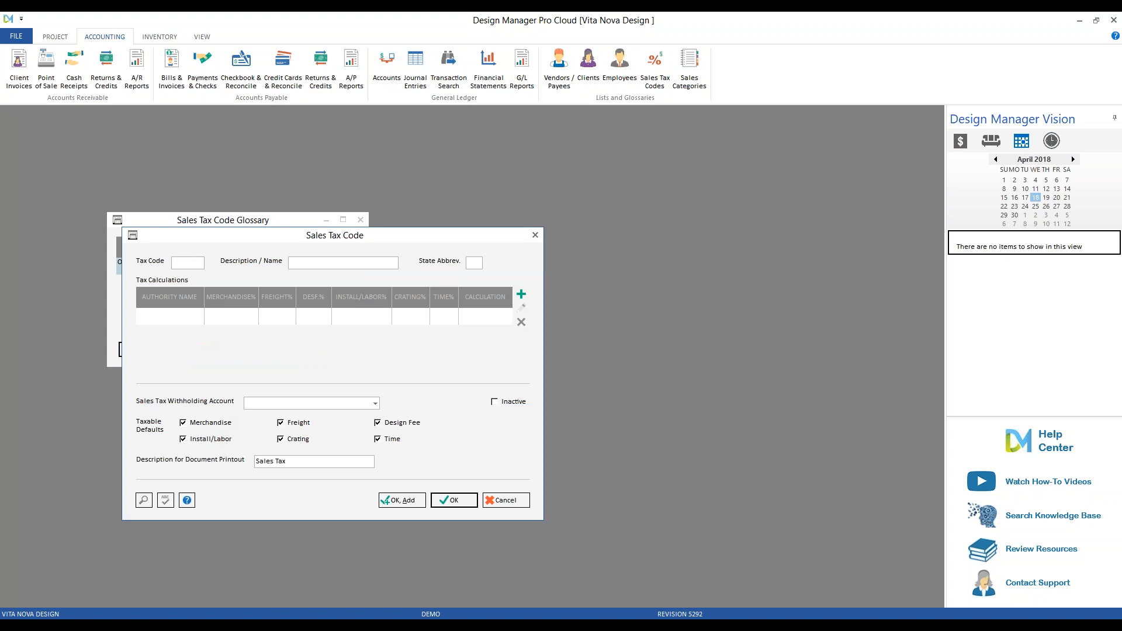
{"action": "type", "text": "P"}
{"action": "type", "text": "Pen"}
{"action": "type", "text": "ania"}
{"action": "type", "text": "PA"}
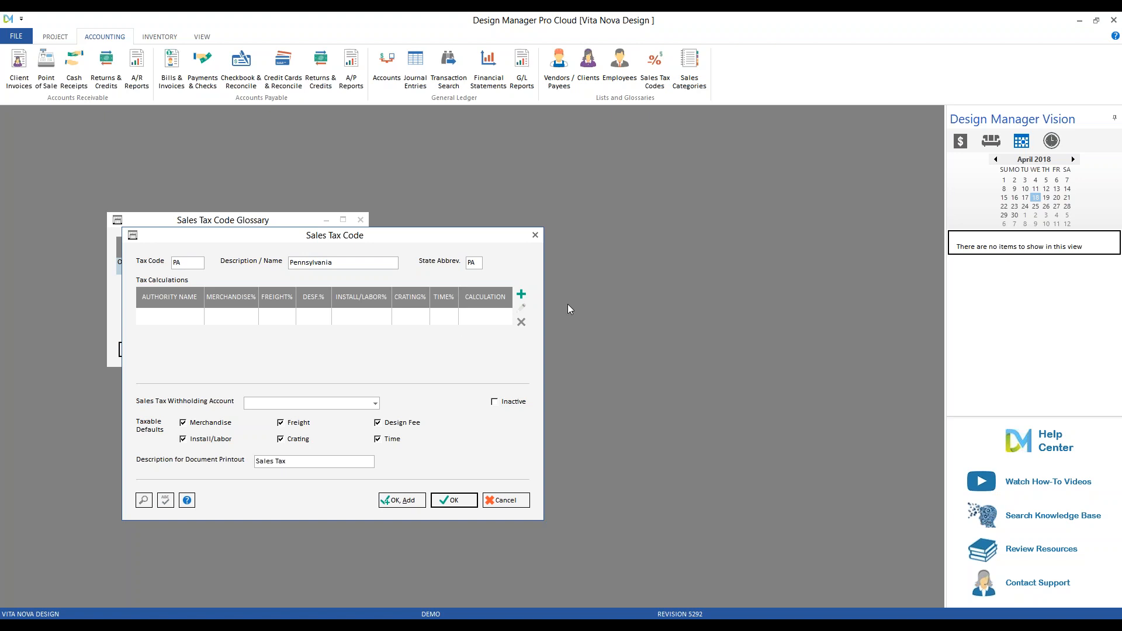
Add the 'Pennsylvania State' tax calculation at 6% for every category and confirm it.
{"action": "left_click", "coordinate": [522, 295]}
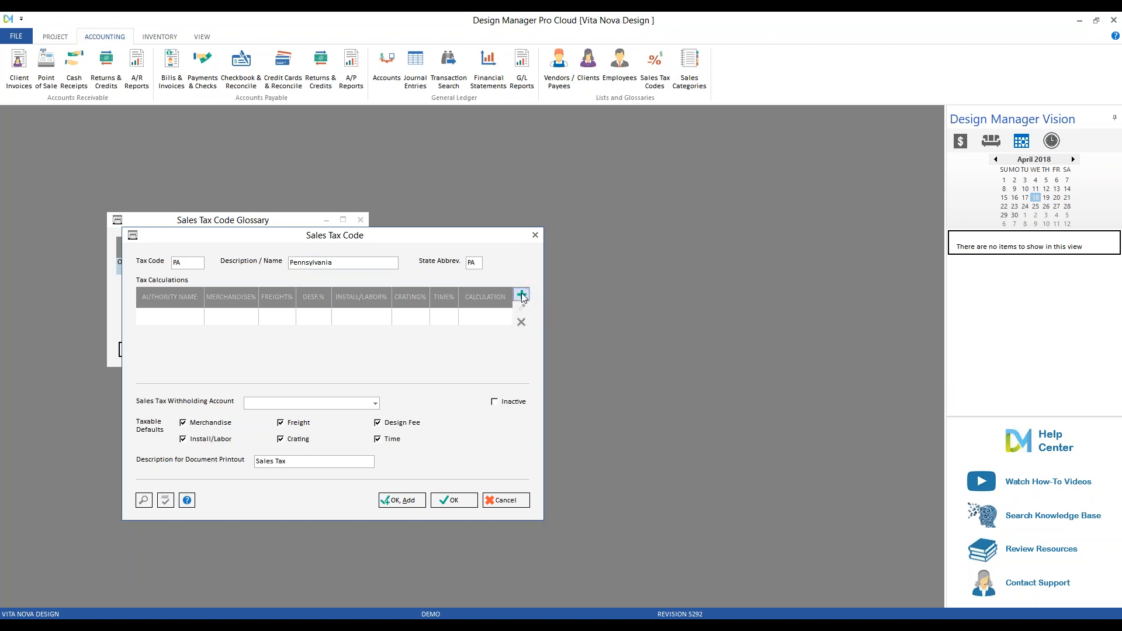
{"action": "left_click", "coordinate": [279, 277]}
{"action": "type", "text": "Pennsylvani"}
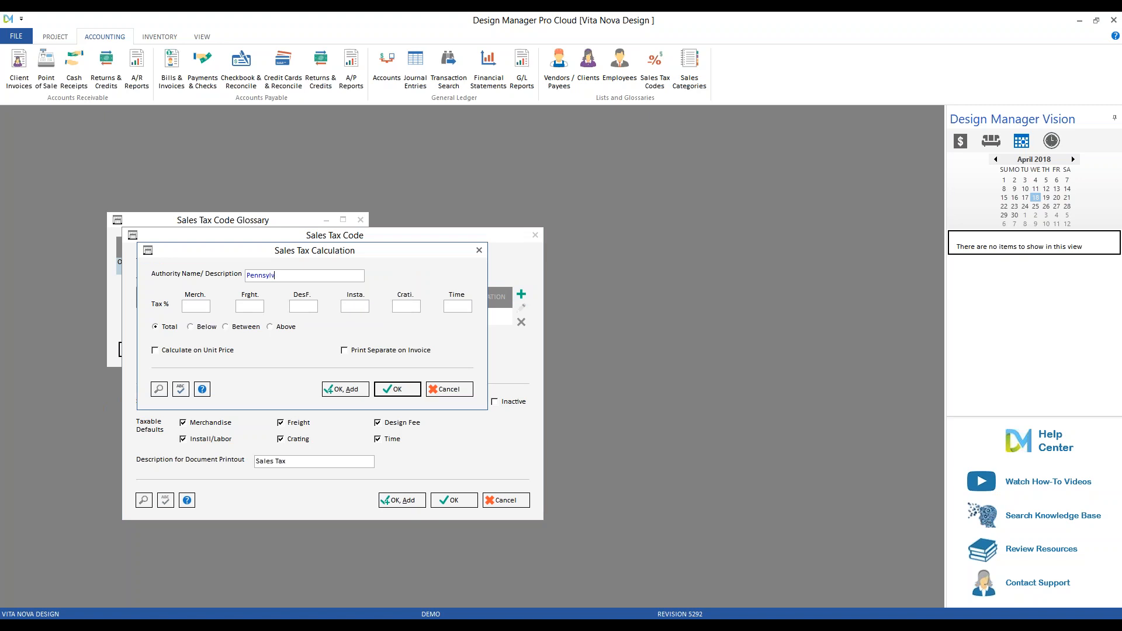
{"action": "key", "text": "BackSpace"}
{"action": "key", "text": "BackSpace"}
{"action": "type", "text": "nia State"}
{"action": "left_click", "coordinate": [198, 304]}
{"action": "type", "text": "6"}
{"action": "key", "text": "Tab"}
{"action": "key", "text": "Tab"}
{"action": "left_click", "coordinate": [295, 306]}
{"action": "left_click", "coordinate": [405, 392]}
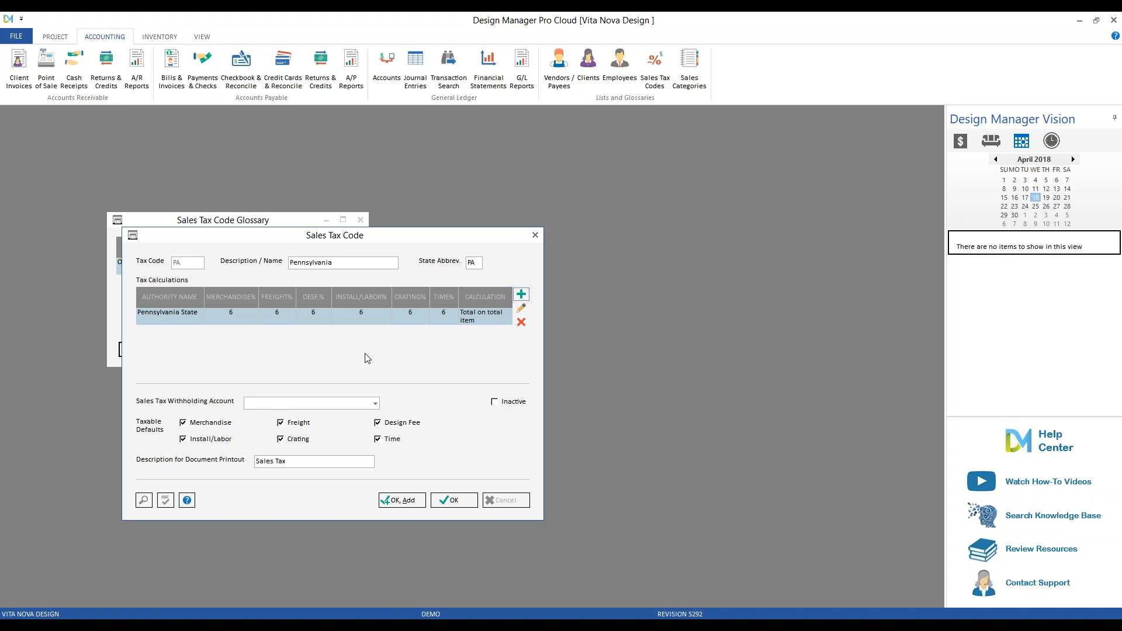
Set withholding account Sales Tax Collected [21000], make time non-taxable, and save code PA.
{"action": "left_click", "coordinate": [372, 404]}
{"action": "type", "text": "21"}
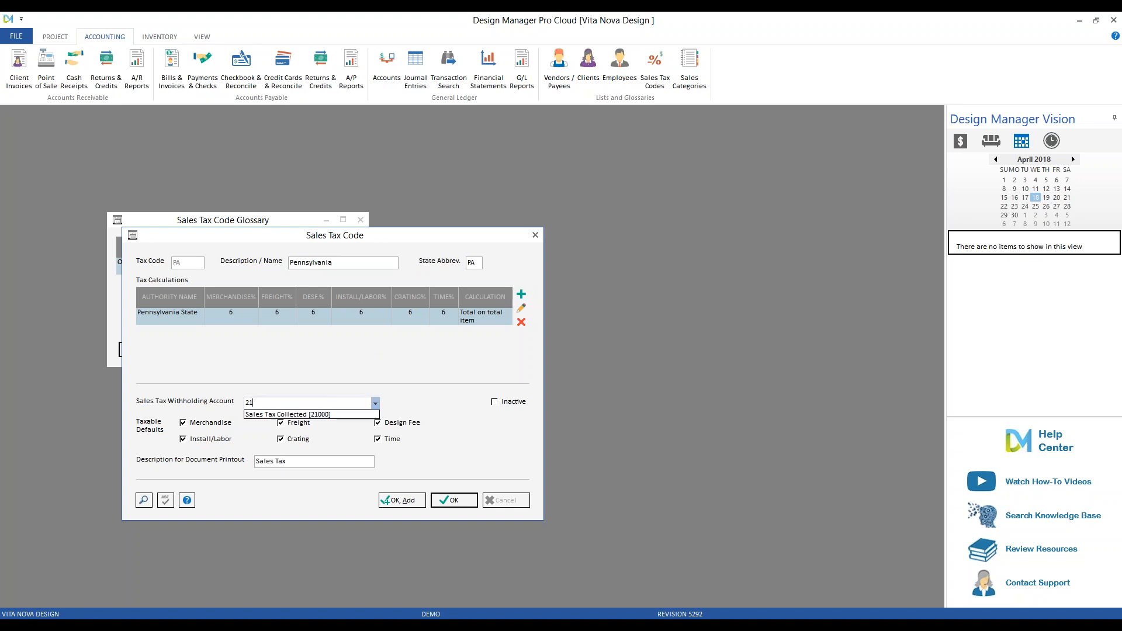
{"action": "left_click", "coordinate": [342, 415]}
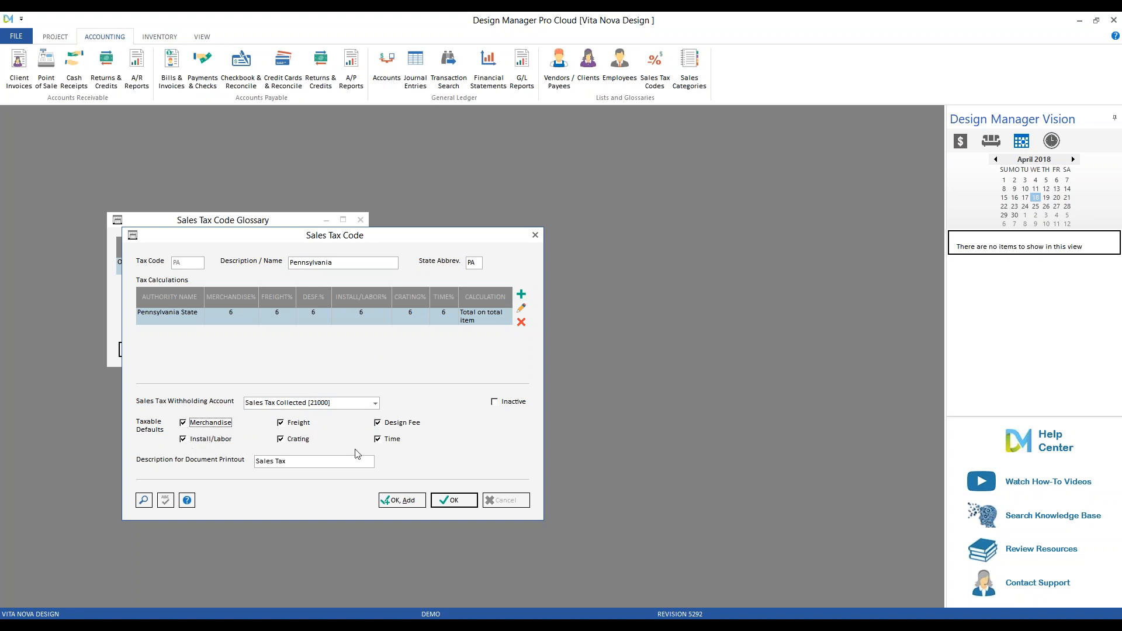
{"action": "left_click", "coordinate": [378, 439]}
{"action": "left_click", "coordinate": [454, 501]}
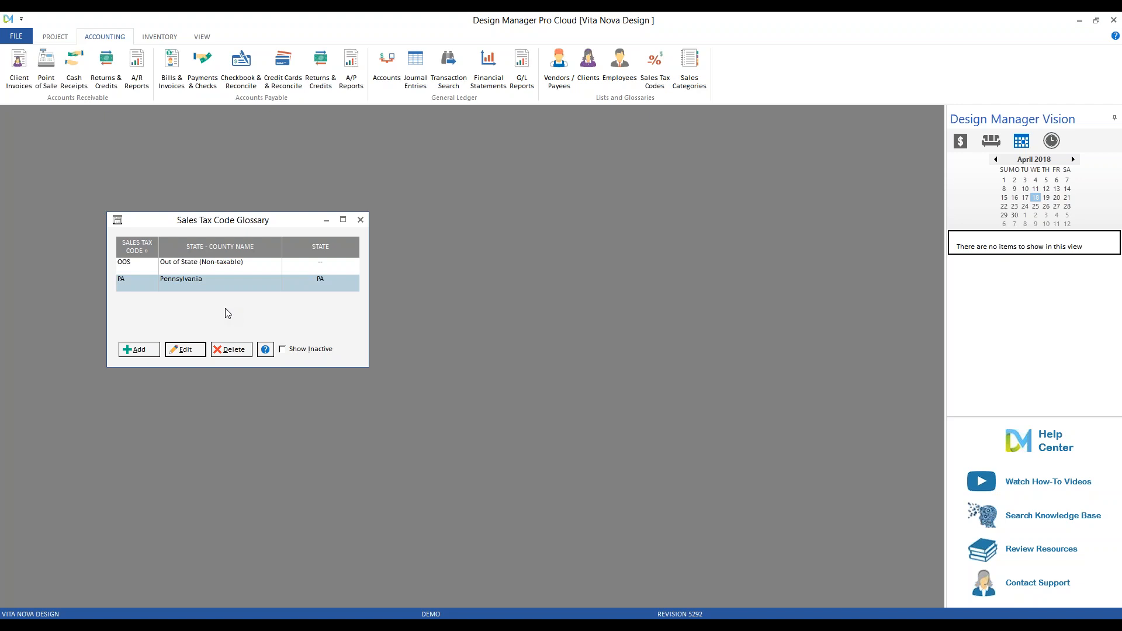
Close the tax glossary and select the Demo user under Company Information's Users & Security.
{"action": "left_click", "coordinate": [361, 219]}
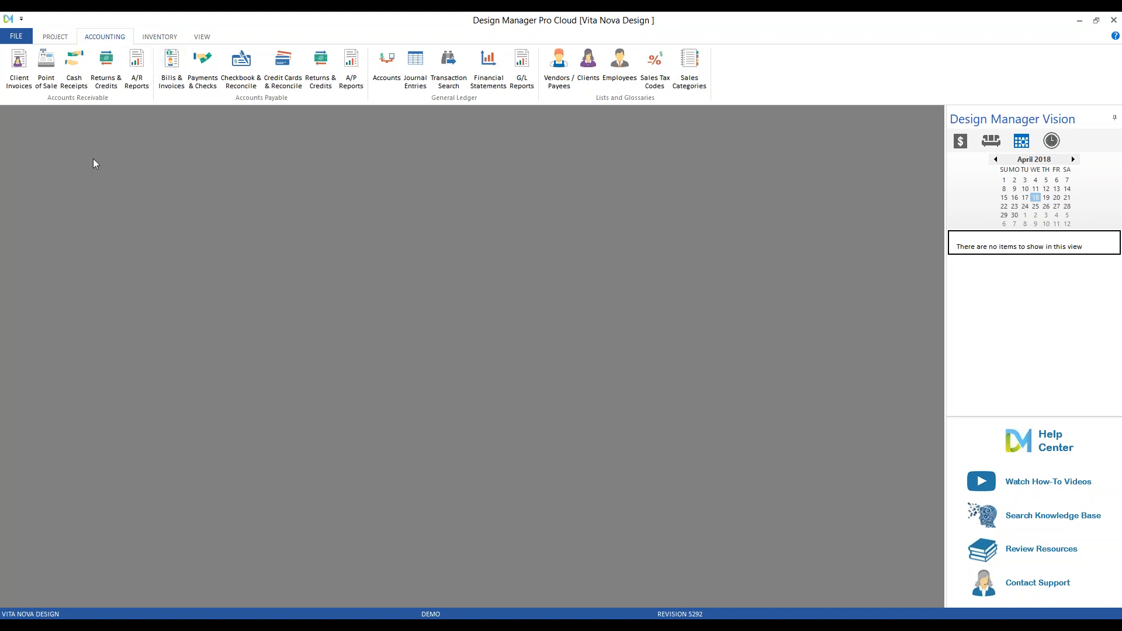
{"action": "left_click", "coordinate": [16, 34]}
{"action": "left_click", "coordinate": [289, 153]}
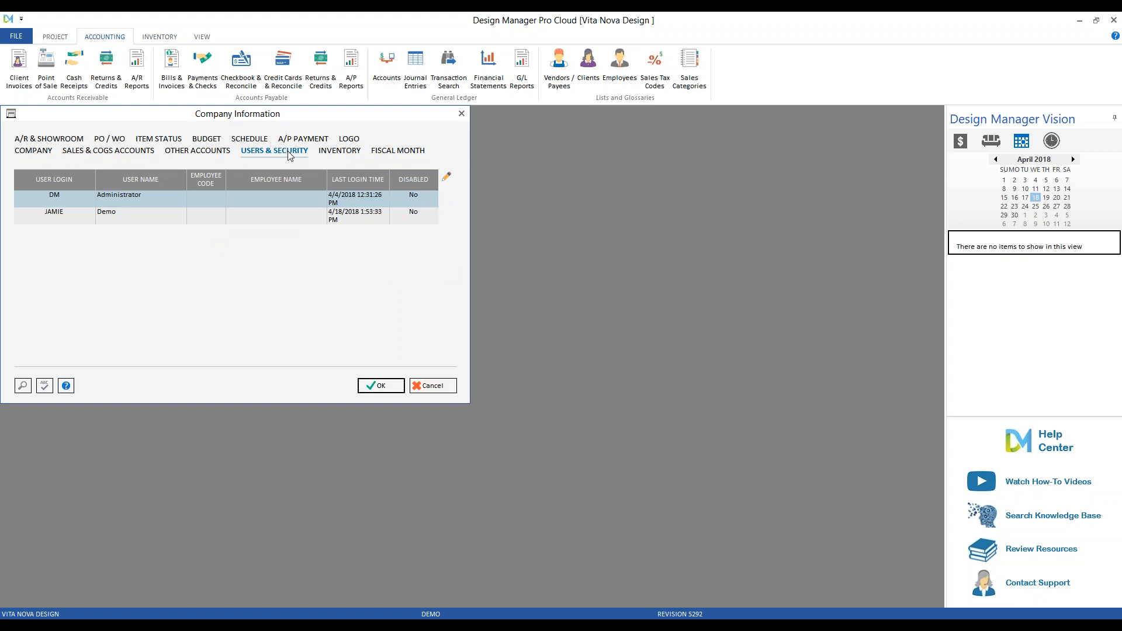
{"action": "left_click", "coordinate": [257, 215]}
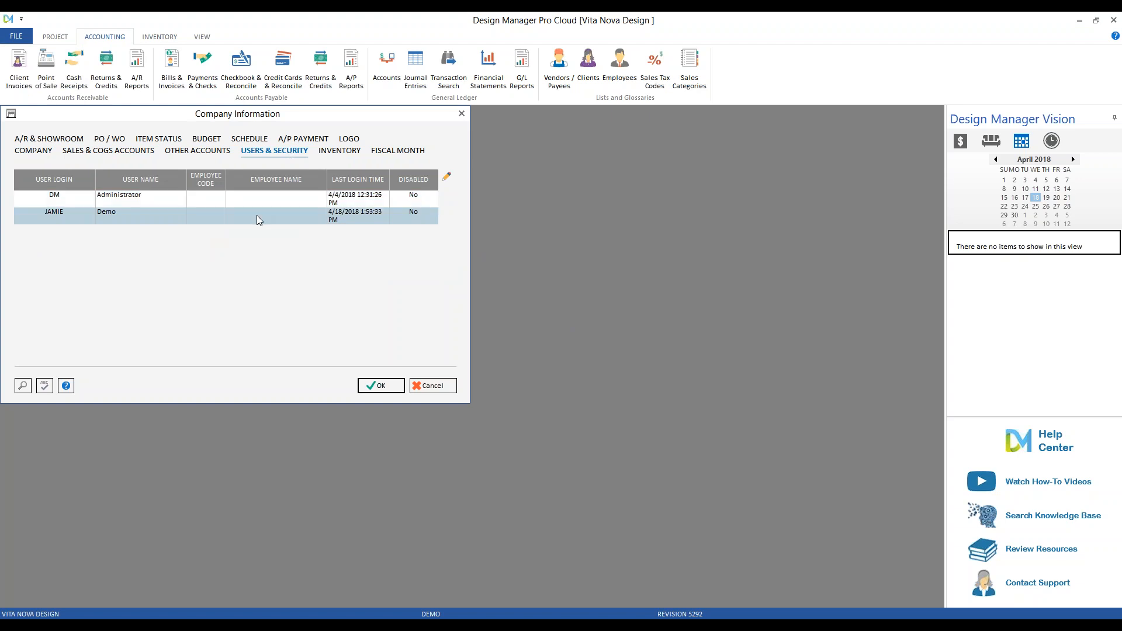
Open the Demo user's permissions and deny View/Access to File > Company Information.
{"action": "left_click", "coordinate": [446, 177]}
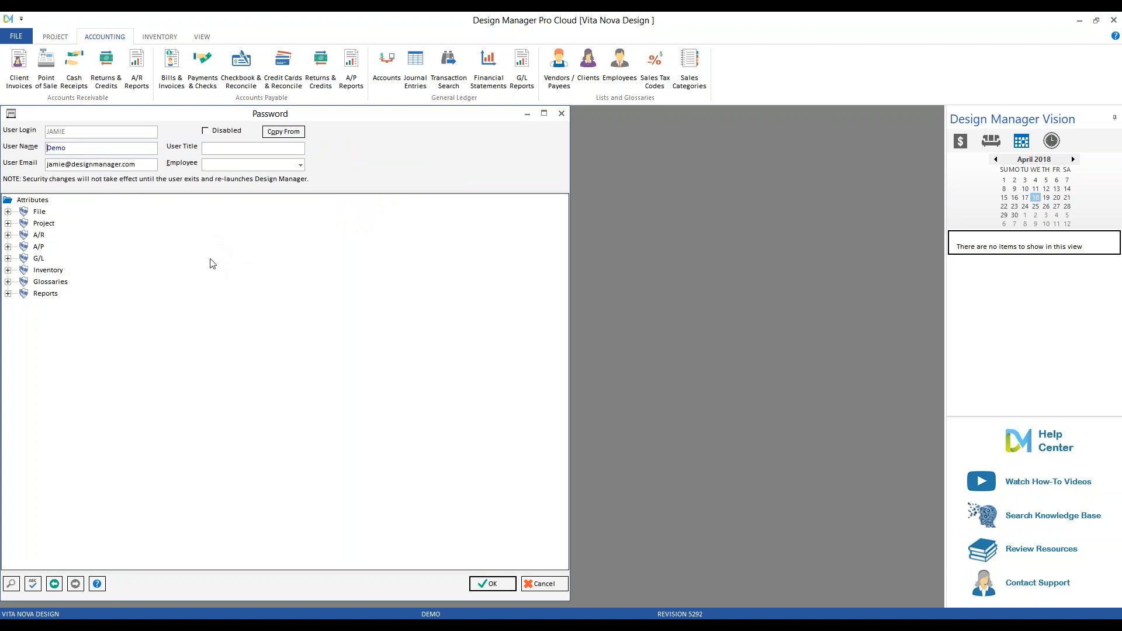
{"action": "left_click", "coordinate": [7, 213]}
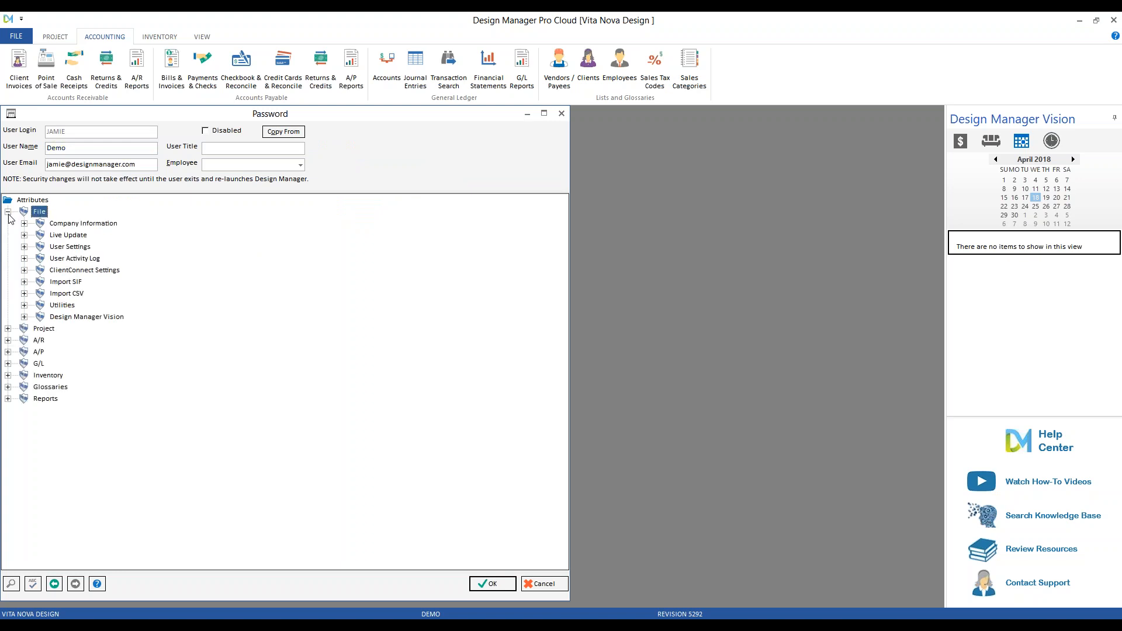
{"action": "left_click", "coordinate": [7, 329]}
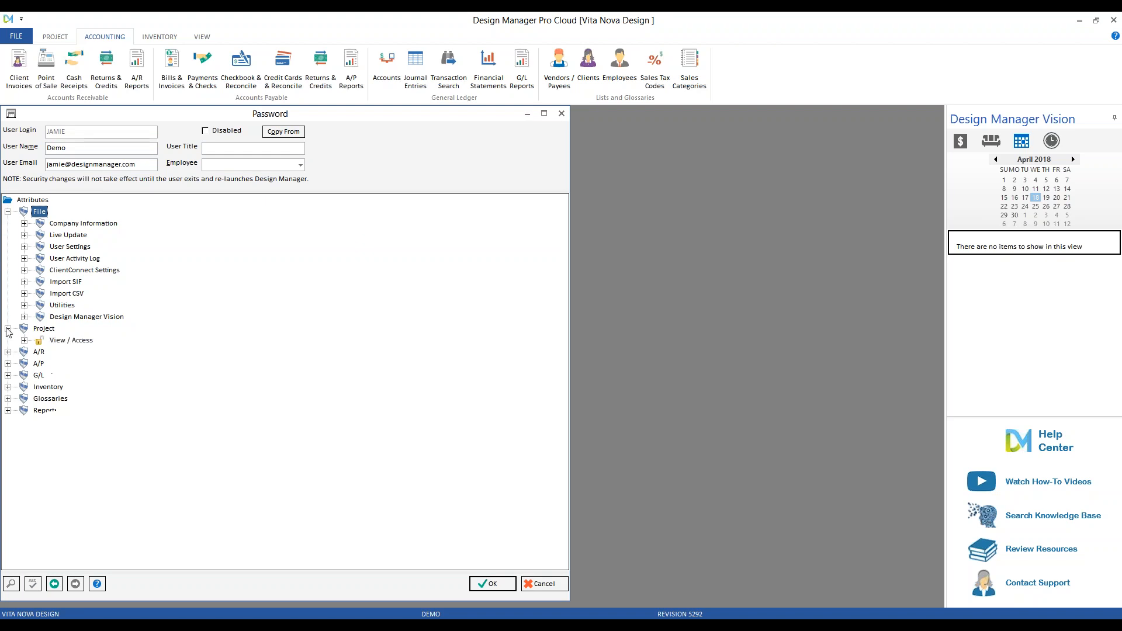
{"action": "left_click", "coordinate": [24, 340]}
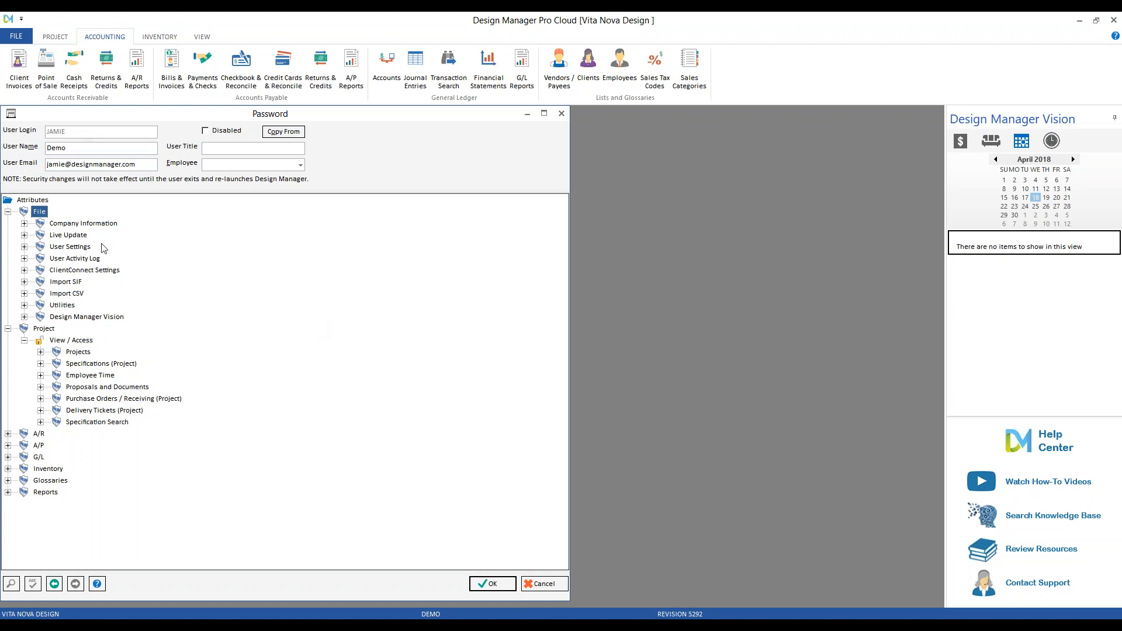
{"action": "left_click", "coordinate": [78, 227]}
{"action": "left_click", "coordinate": [24, 223]}
{"action": "left_click", "coordinate": [41, 235]}
{"action": "left_click", "coordinate": [89, 237]}
{"action": "left_click", "coordinate": [90, 238]}
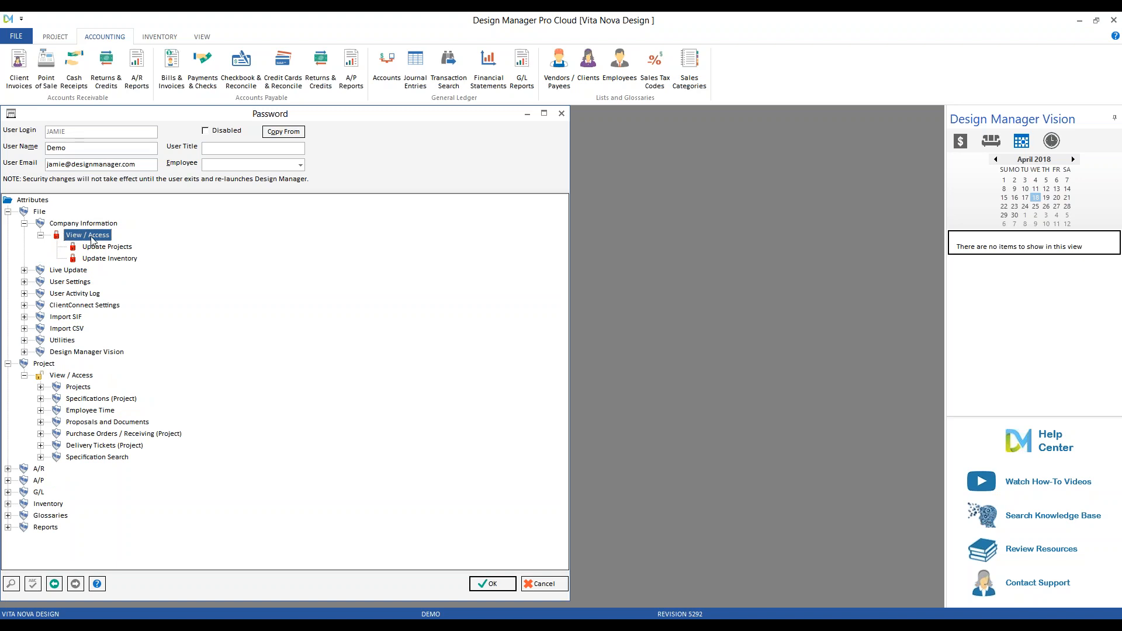
{"action": "double_click", "coordinate": [91, 239]}
{"action": "double_click", "coordinate": [91, 239]}
Lock only project deletion for the Demo user and save the permissions.
{"action": "left_click", "coordinate": [41, 387]}
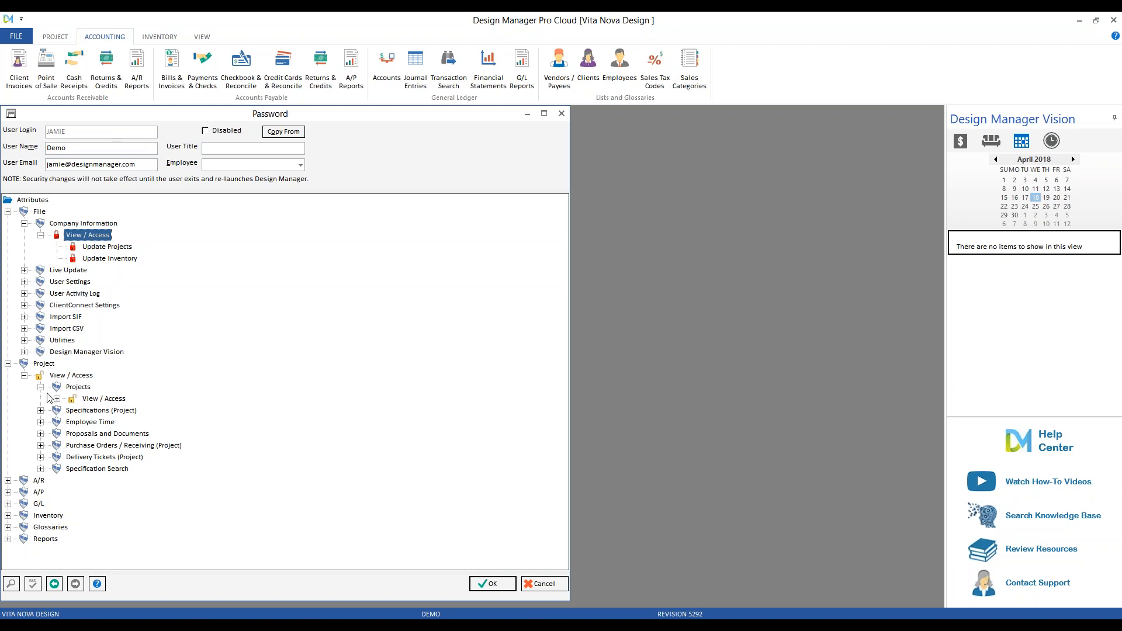
{"action": "left_click", "coordinate": [57, 399]}
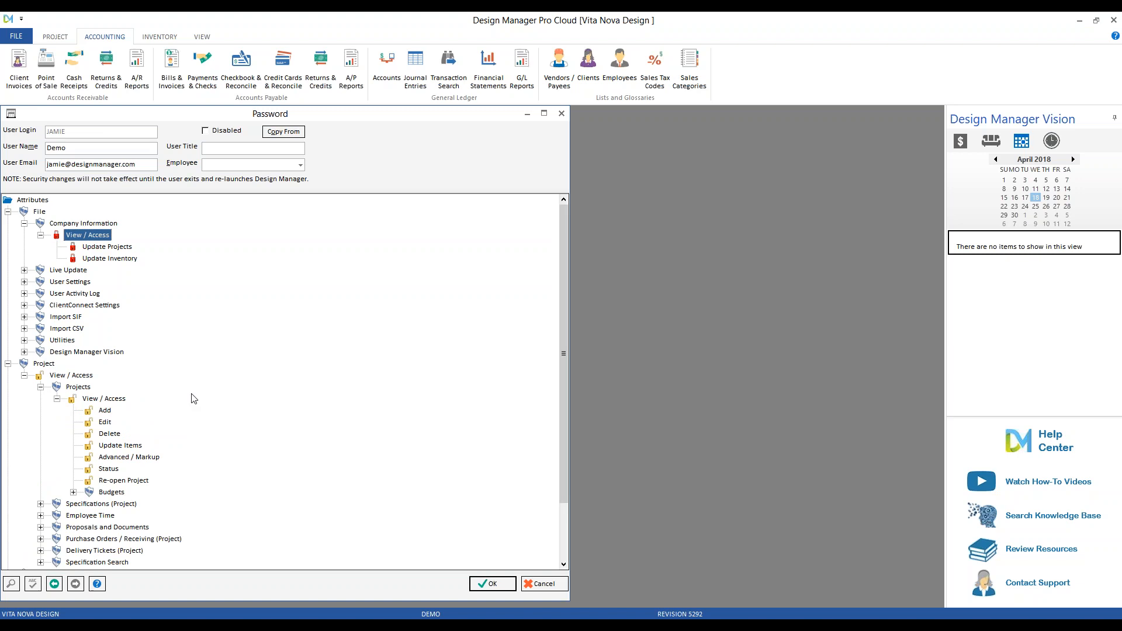
{"action": "double_click", "coordinate": [117, 399]}
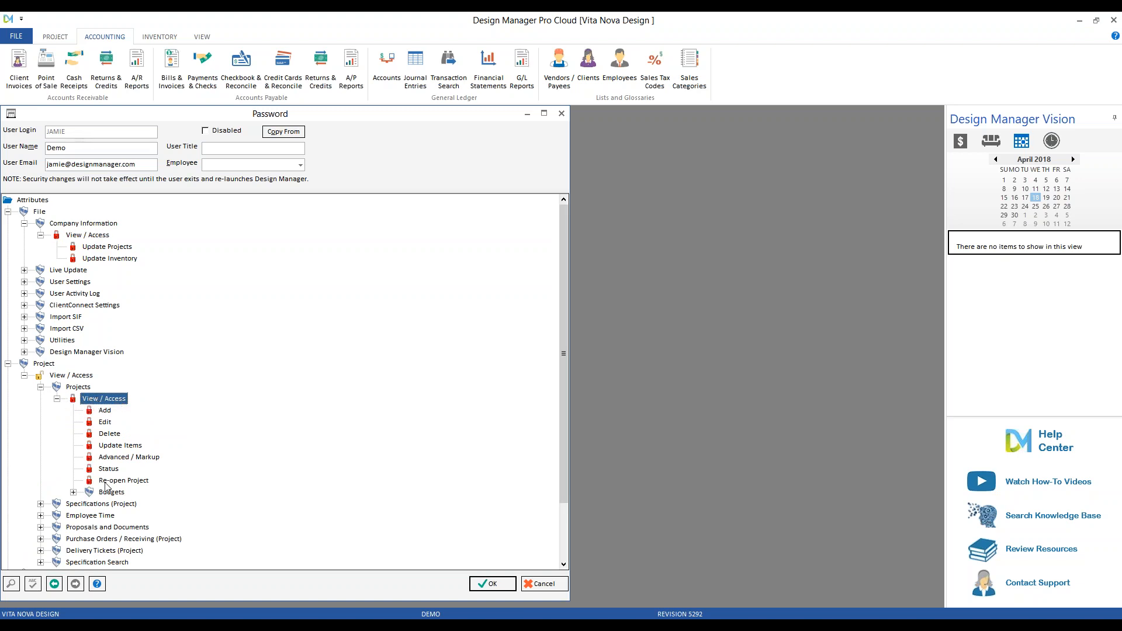
{"action": "double_click", "coordinate": [112, 402]}
{"action": "double_click", "coordinate": [106, 435]}
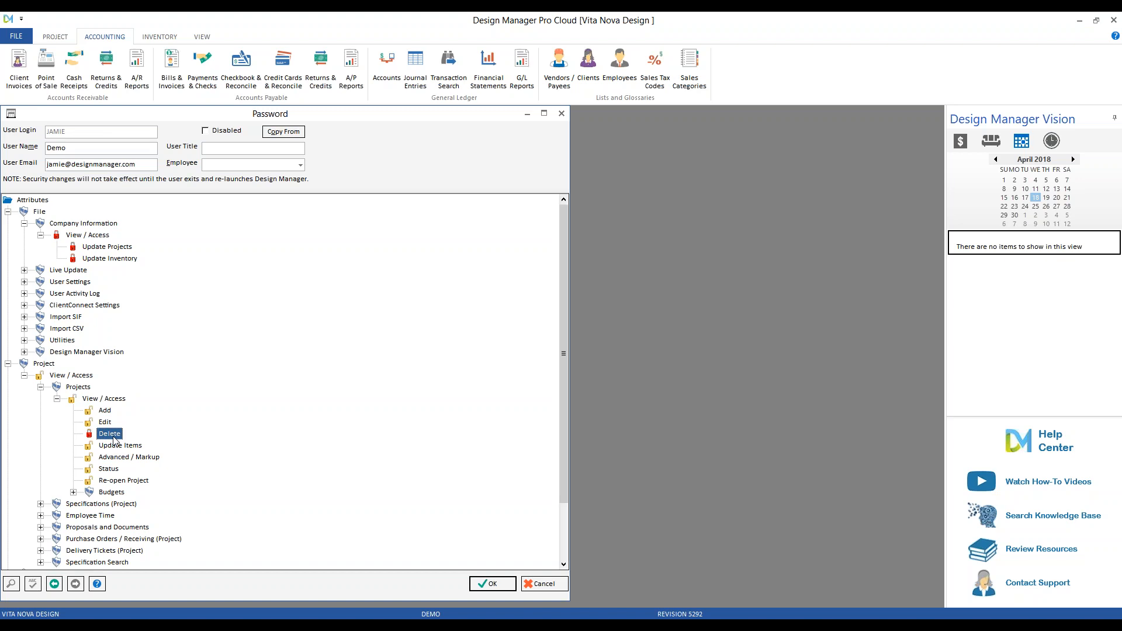
{"action": "left_click", "coordinate": [502, 589]}
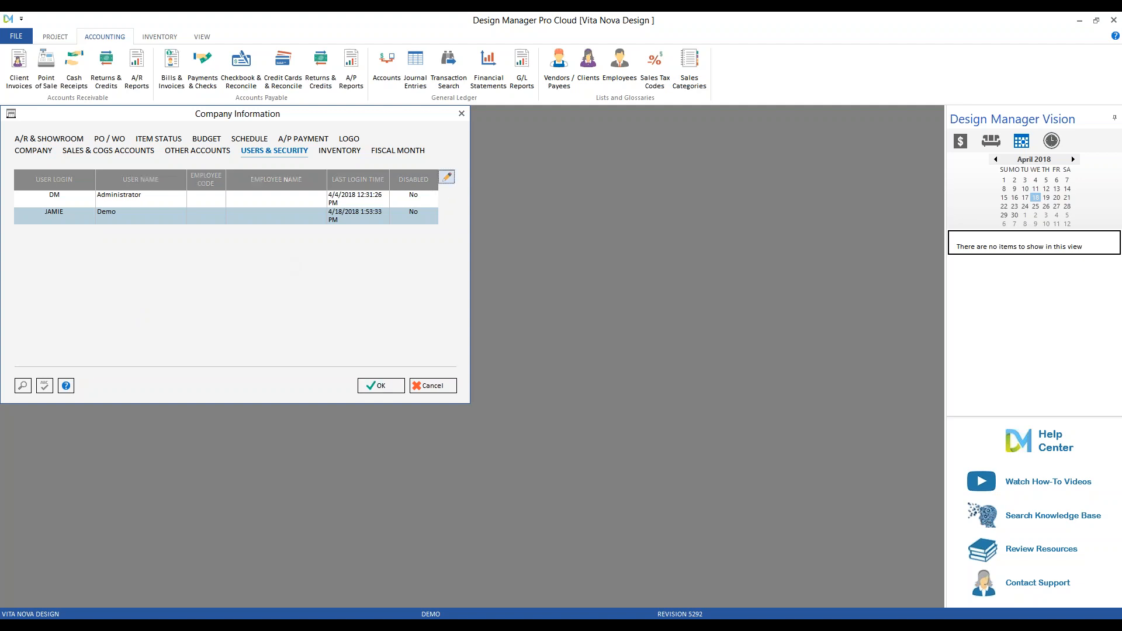
{"action": "left_click", "coordinate": [446, 177]}
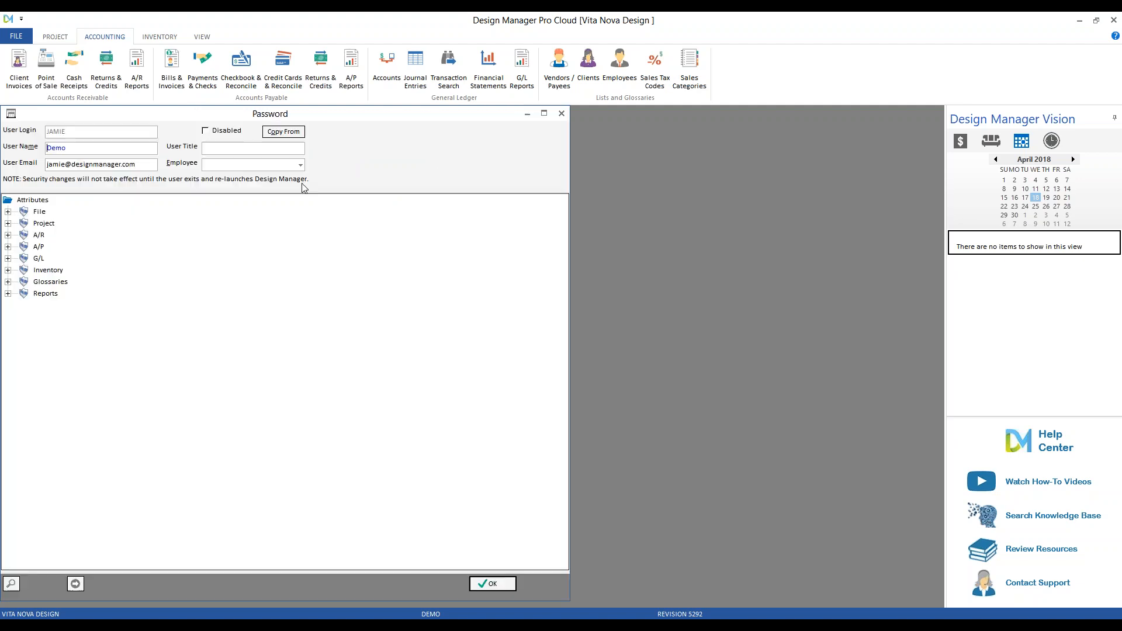
{"action": "left_click", "coordinate": [561, 114]}
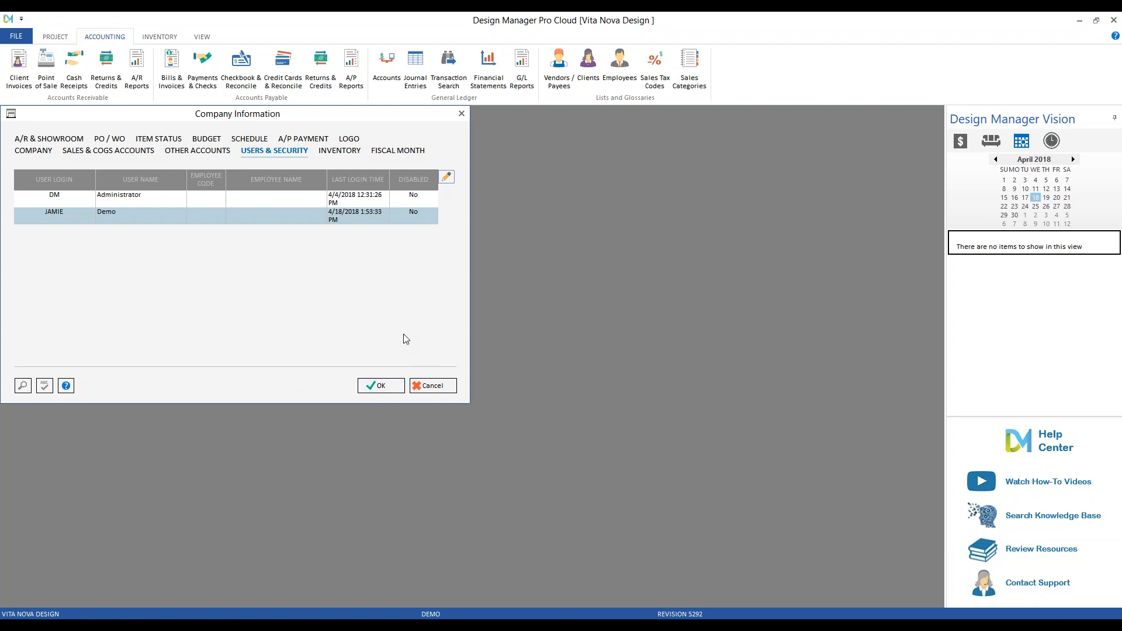
{"action": "left_click", "coordinate": [50, 152]}
Uncheck 'Only to latest Un-invoiced Dated Item' on the Advanced TIME tab and save.
{"action": "left_click", "coordinate": [427, 274]}
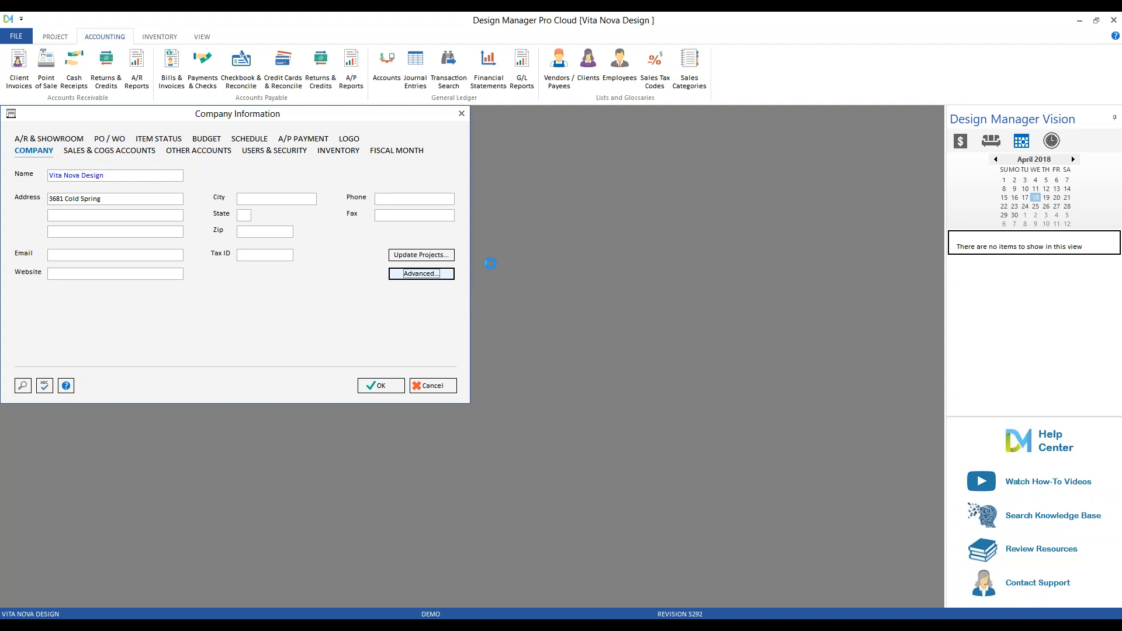
{"action": "left_click", "coordinate": [303, 216]}
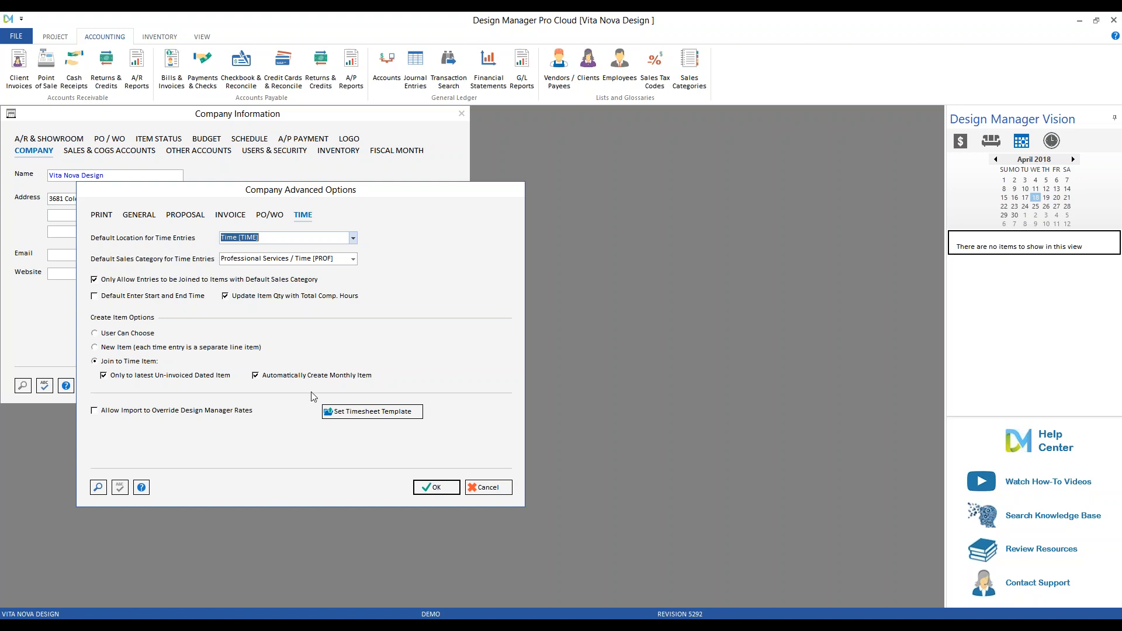
{"action": "left_click", "coordinate": [159, 377]}
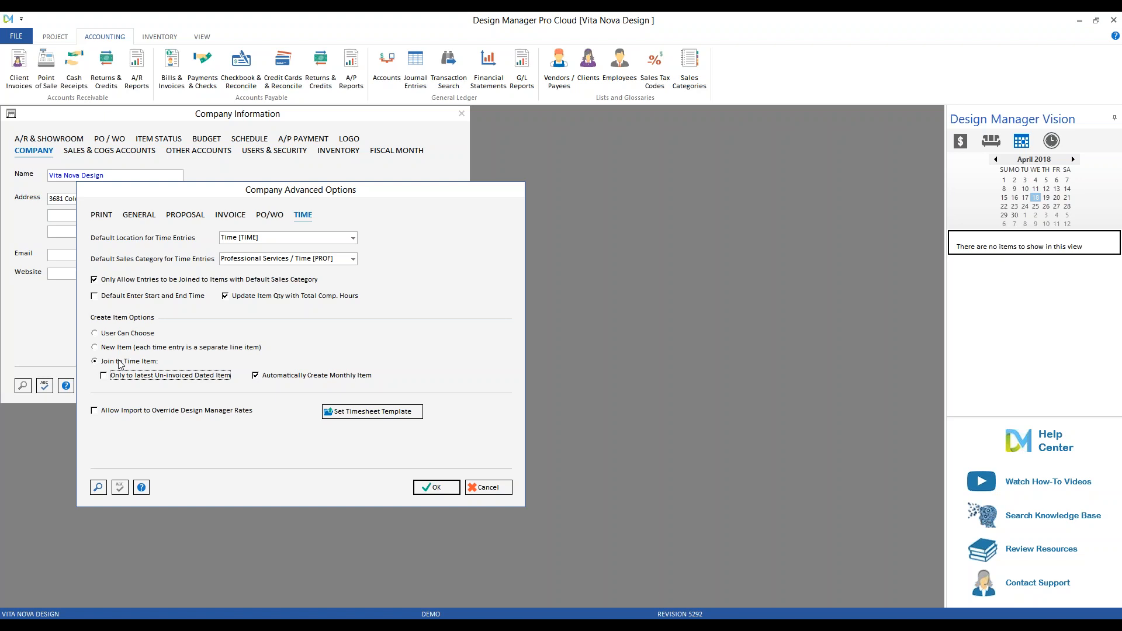
{"action": "left_click", "coordinate": [435, 487]}
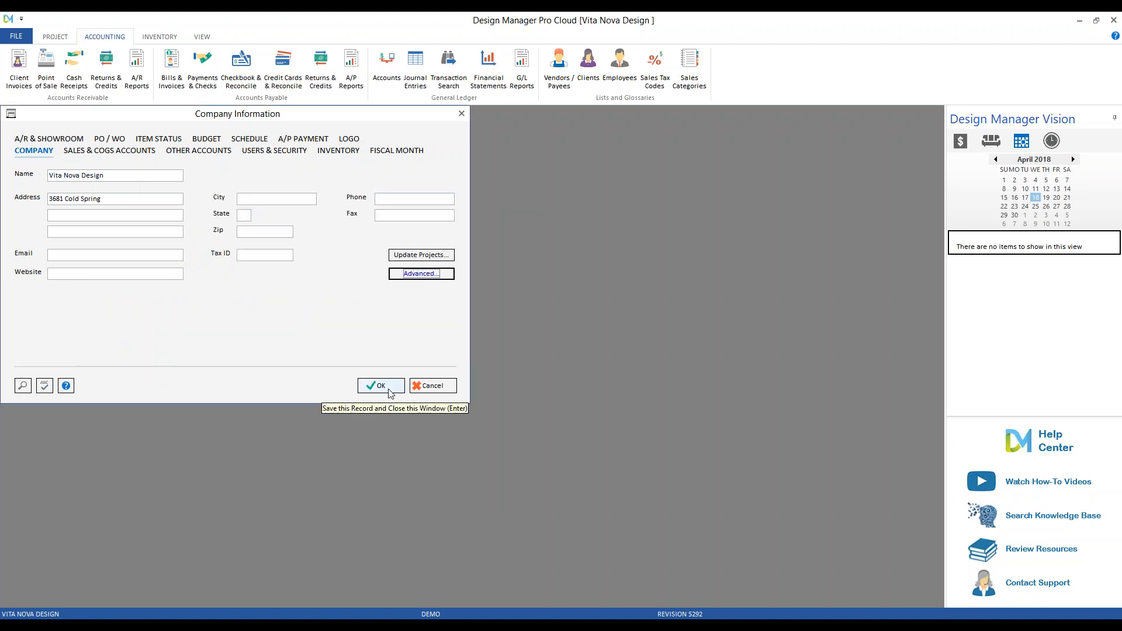
{"action": "left_click", "coordinate": [383, 386]}
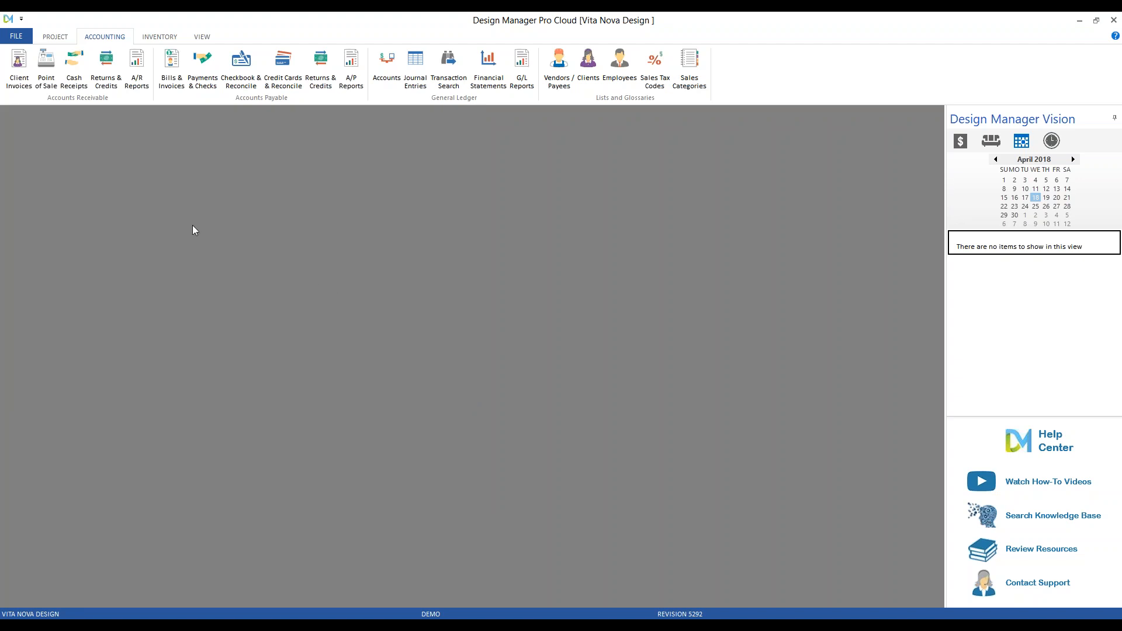
{"action": "left_click", "coordinate": [55, 36]}
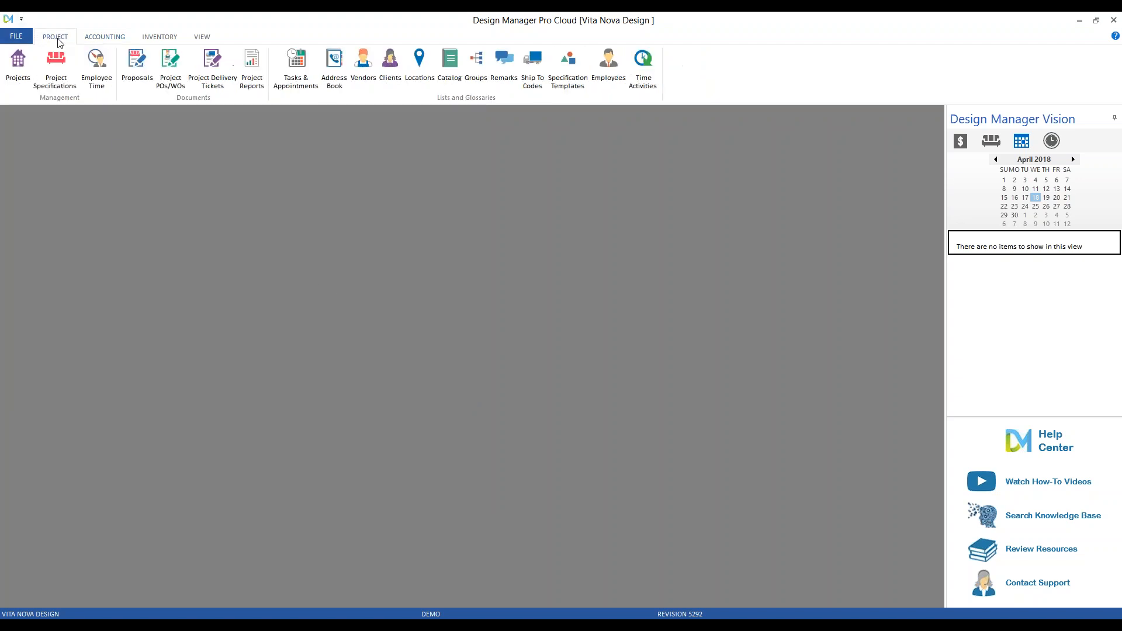
{"action": "left_click", "coordinate": [100, 81]}
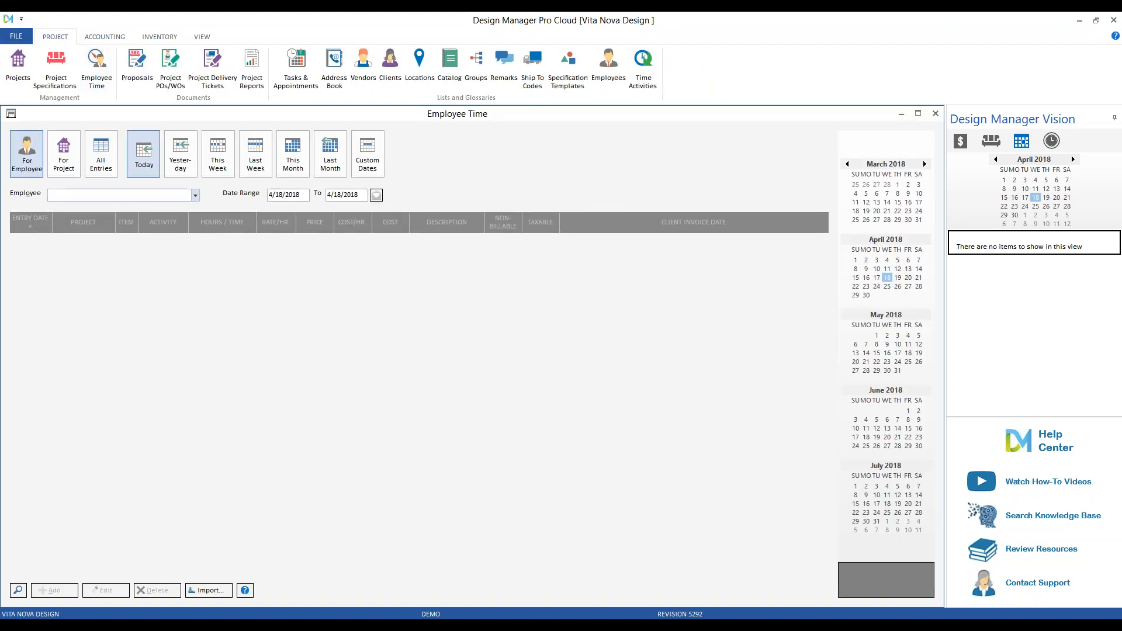
{"action": "type", "text": "w"}
{"action": "left_click", "coordinate": [17, 591]}
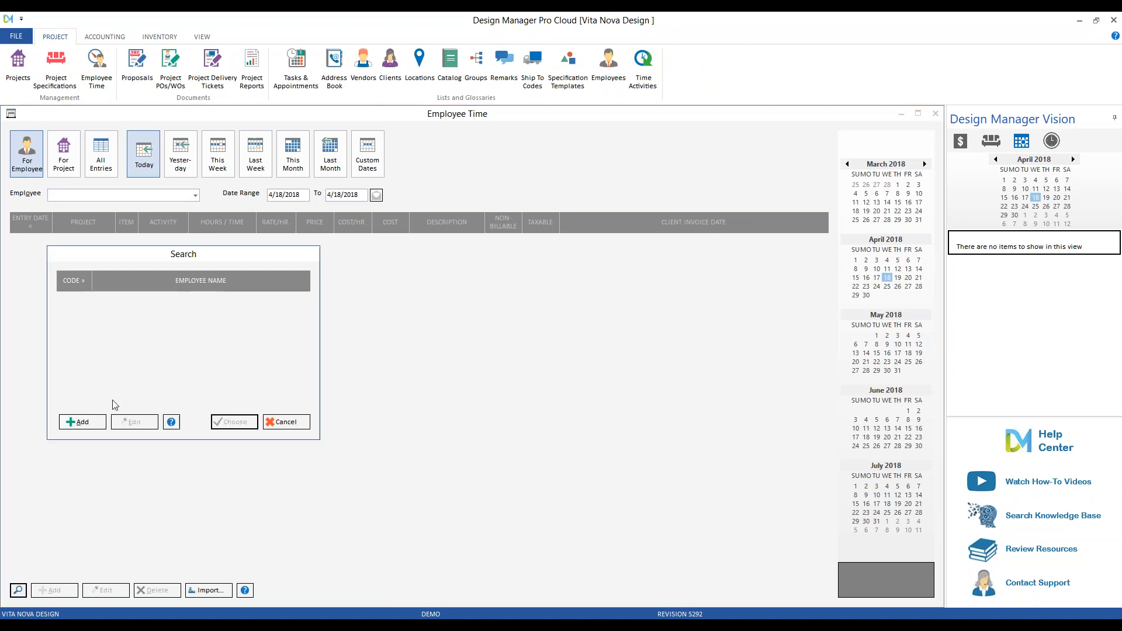
{"action": "left_click", "coordinate": [286, 422]}
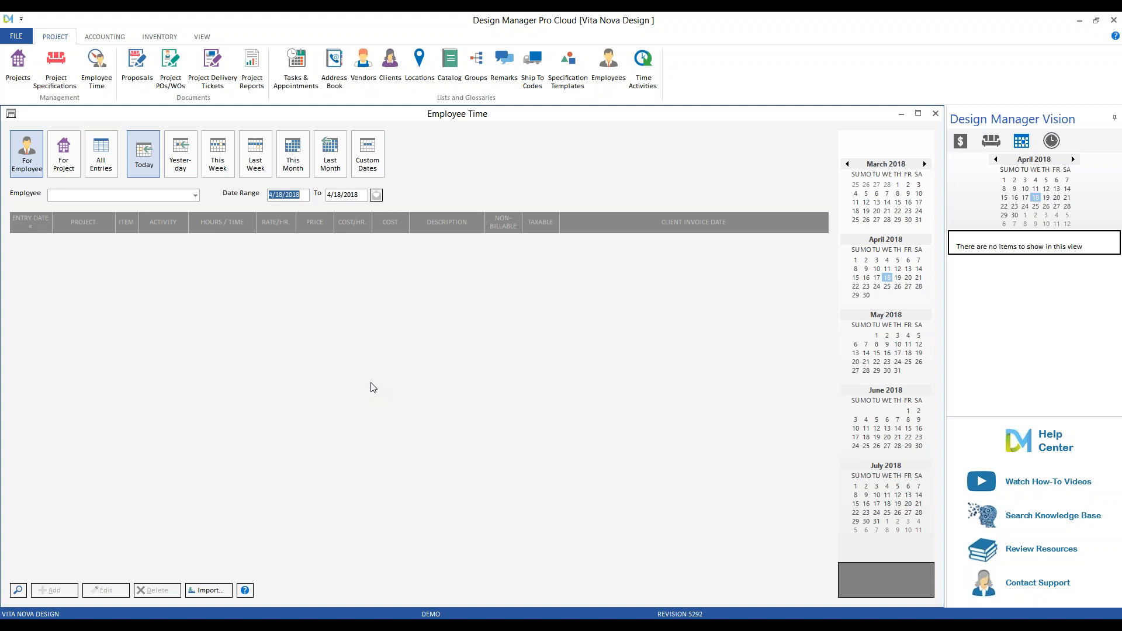
Dismiss the Specifications project lookup and start a new project from the Projects list.
{"action": "left_click", "coordinate": [68, 84]}
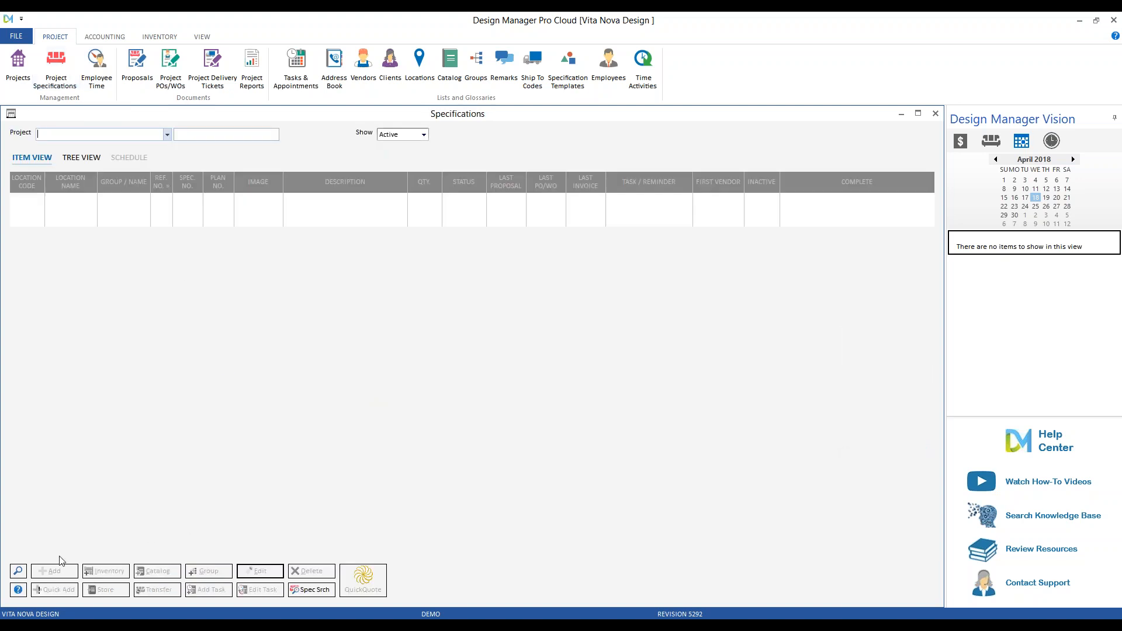
{"action": "left_click", "coordinate": [19, 571]}
{"action": "type", "text": "P"}
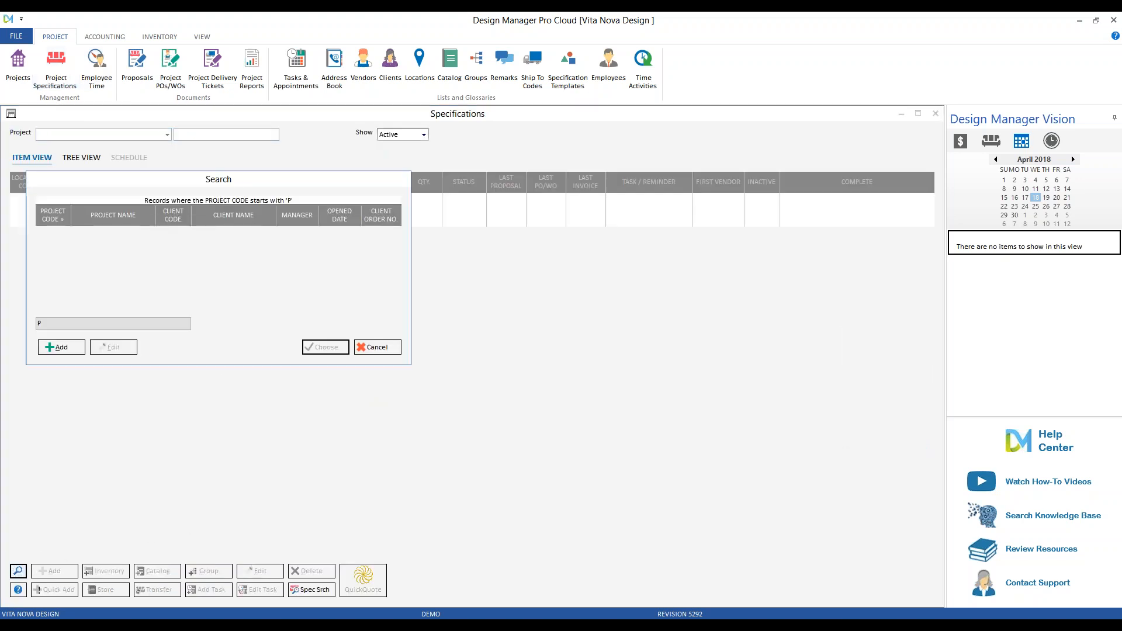
{"action": "left_click", "coordinate": [390, 347]}
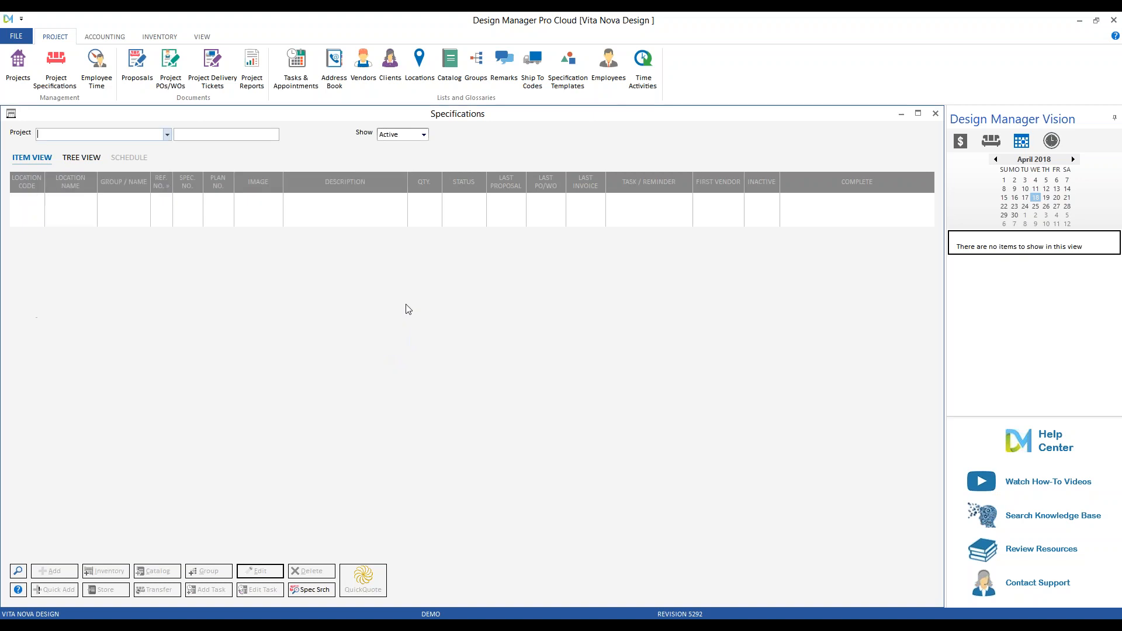
{"action": "left_click", "coordinate": [24, 82]}
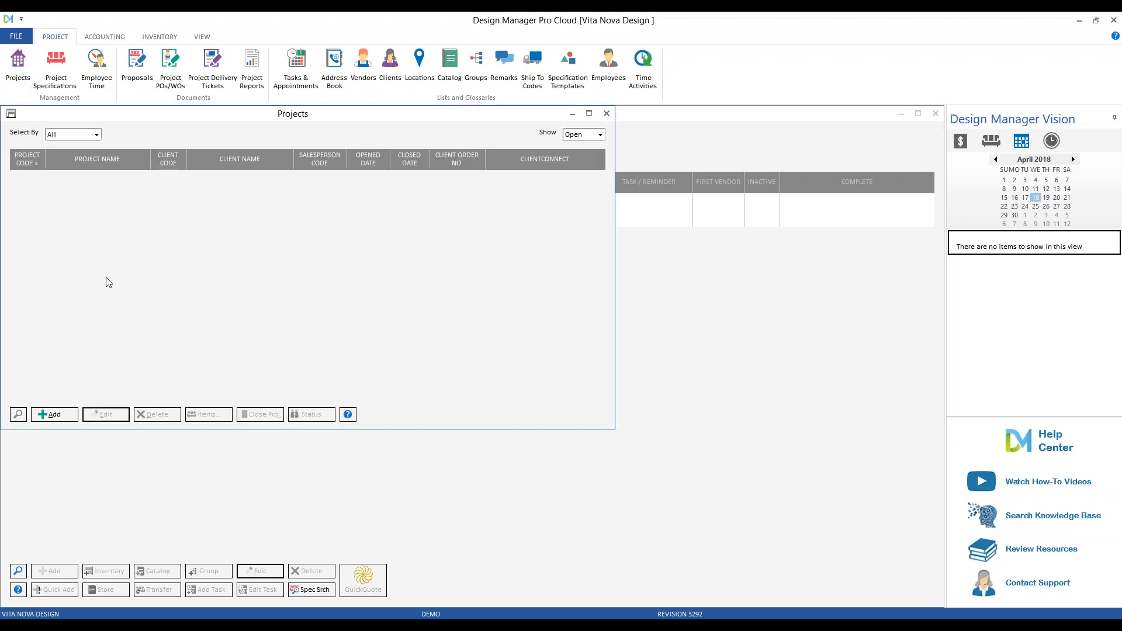
{"action": "left_click", "coordinate": [53, 414]}
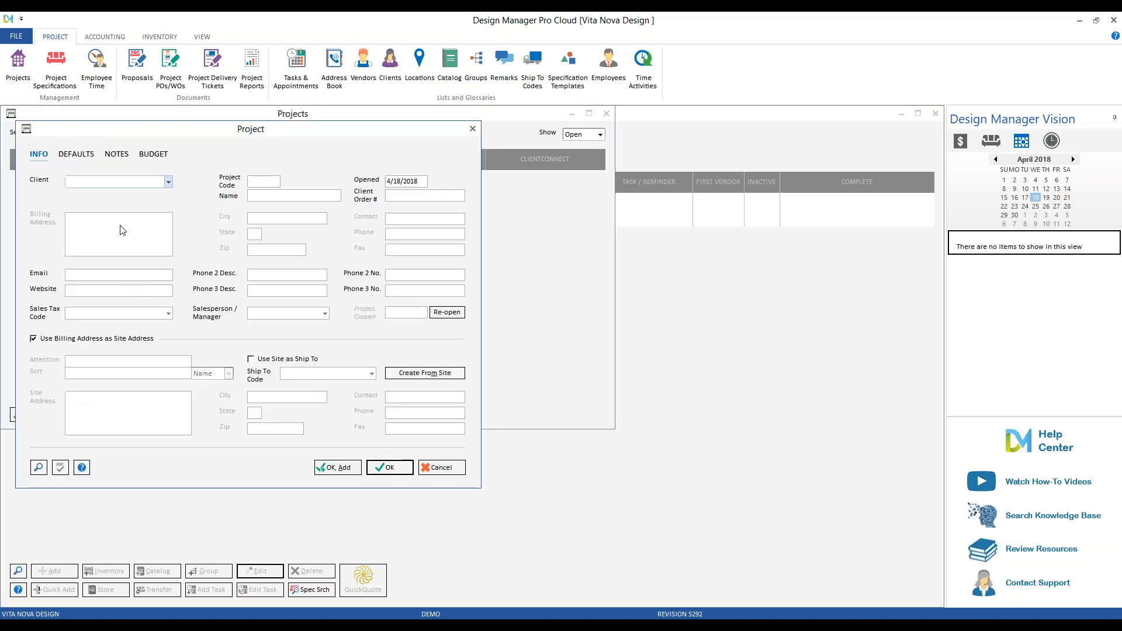
{"action": "key", "text": "super+a"}
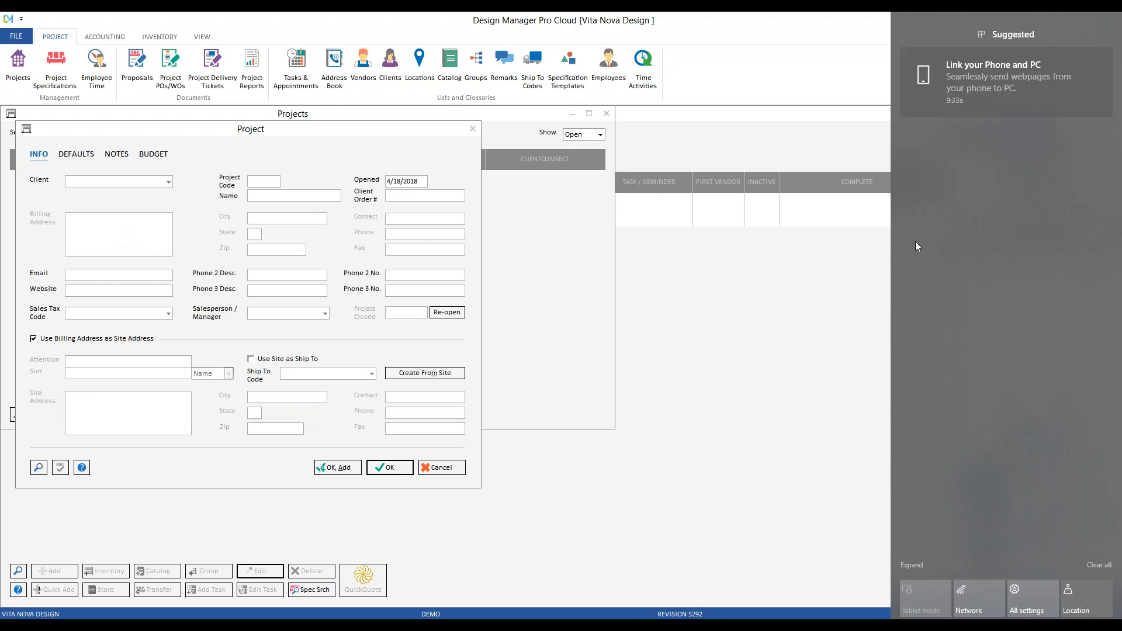
{"action": "left_click", "coordinate": [132, 179]}
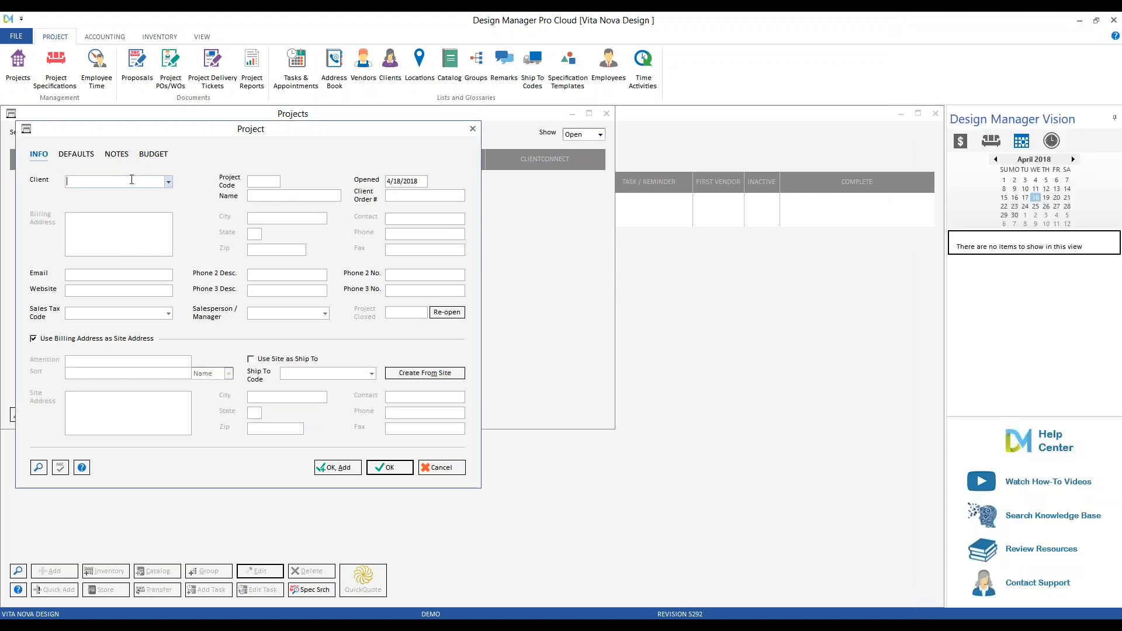
Create a new client record and assign it to the new project.
{"action": "left_click", "coordinate": [38, 468]}
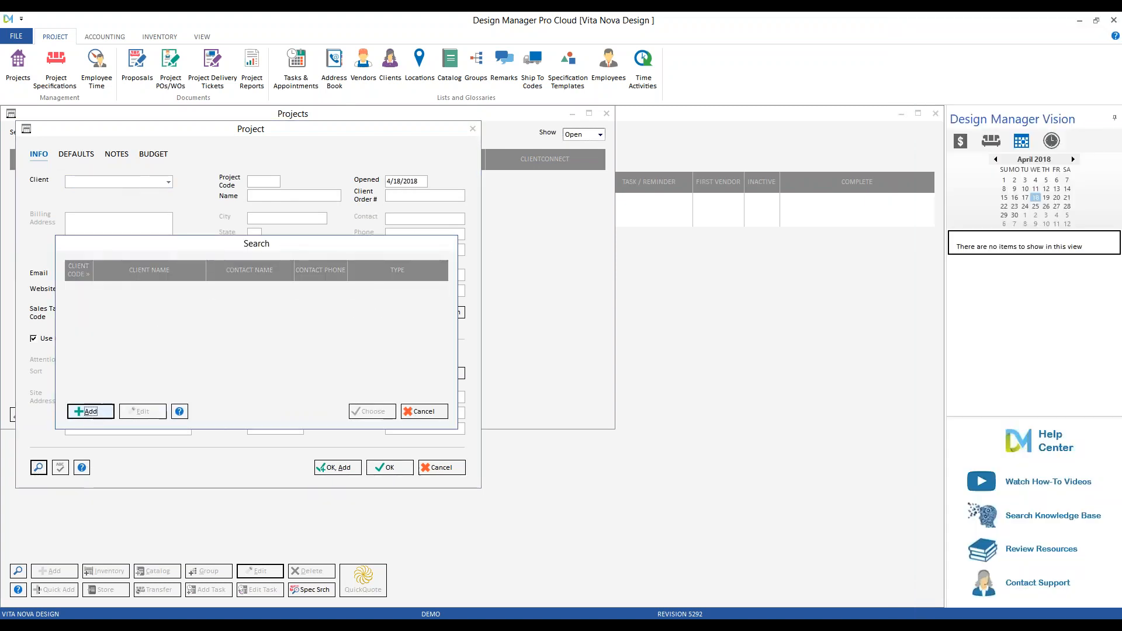
{"action": "left_click", "coordinate": [91, 412]}
{"action": "type", "text": "JAMIE"}
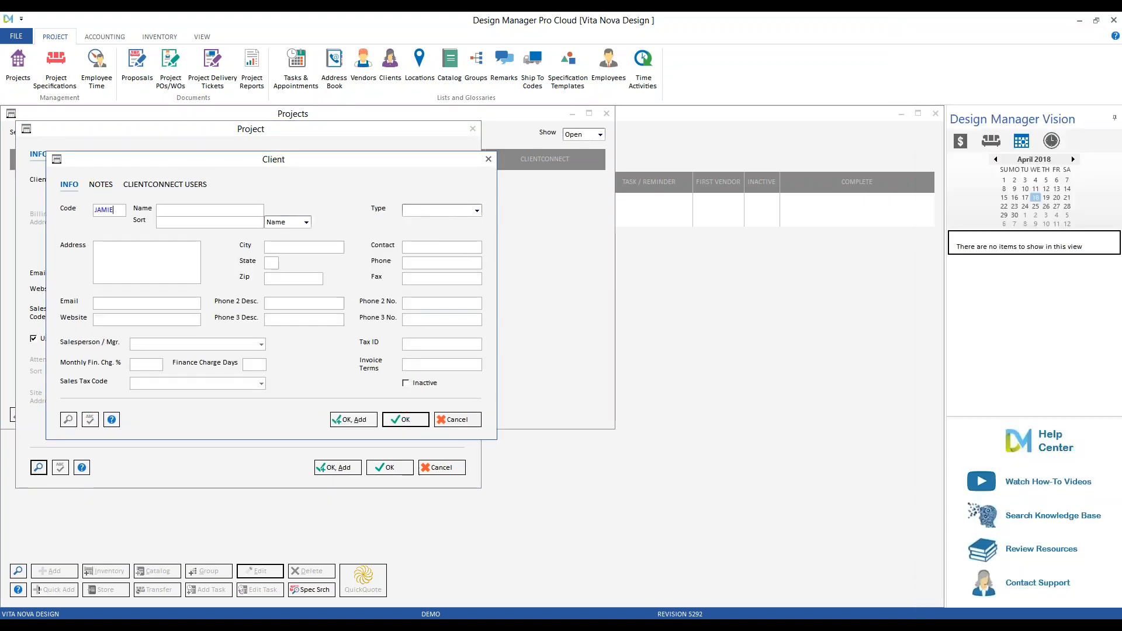
{"action": "left_click", "coordinate": [406, 420]}
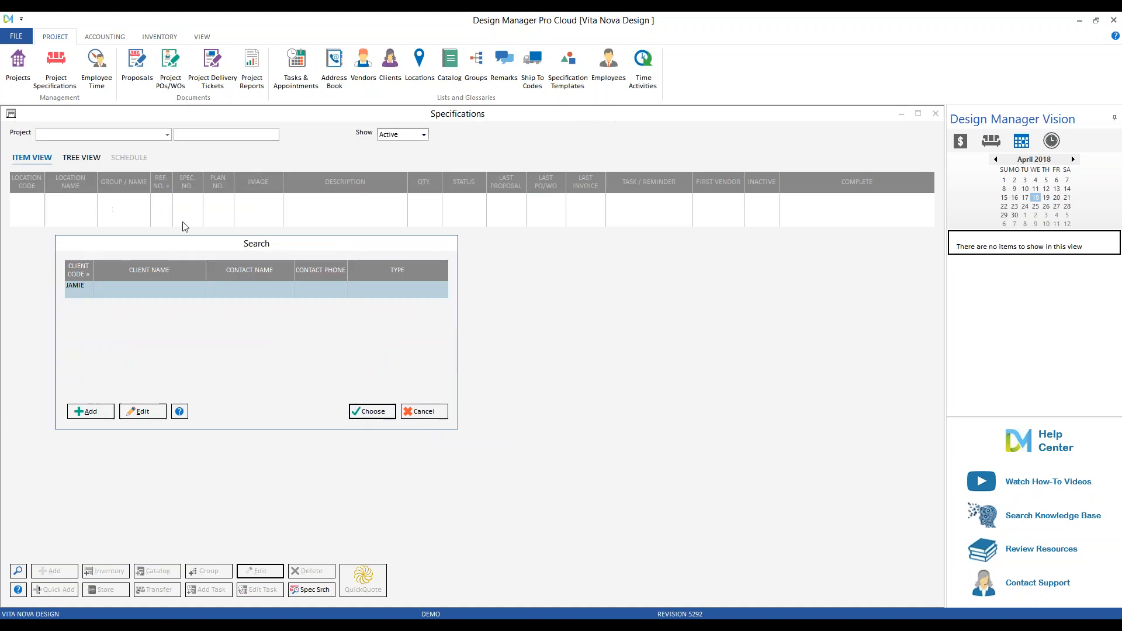
{"action": "left_click", "coordinate": [377, 412]}
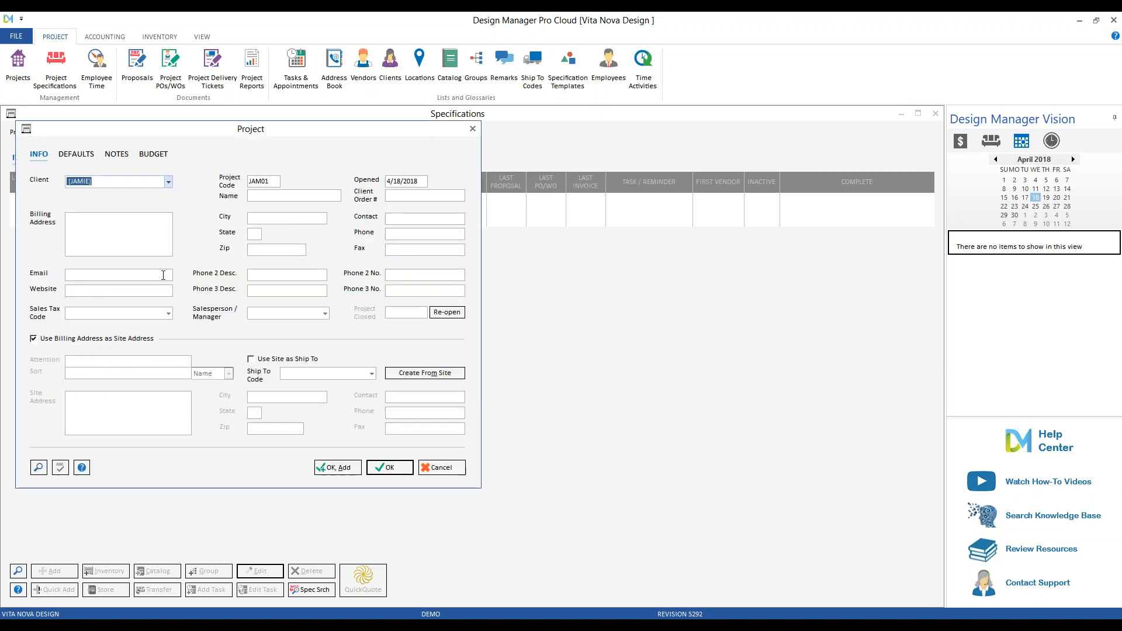
Set sales tax code OOS, use the site address as ship-to, and save project JAM01.
{"action": "left_click", "coordinate": [169, 314]}
{"action": "type", "text": "o"}
{"action": "left_click", "coordinate": [135, 324]}
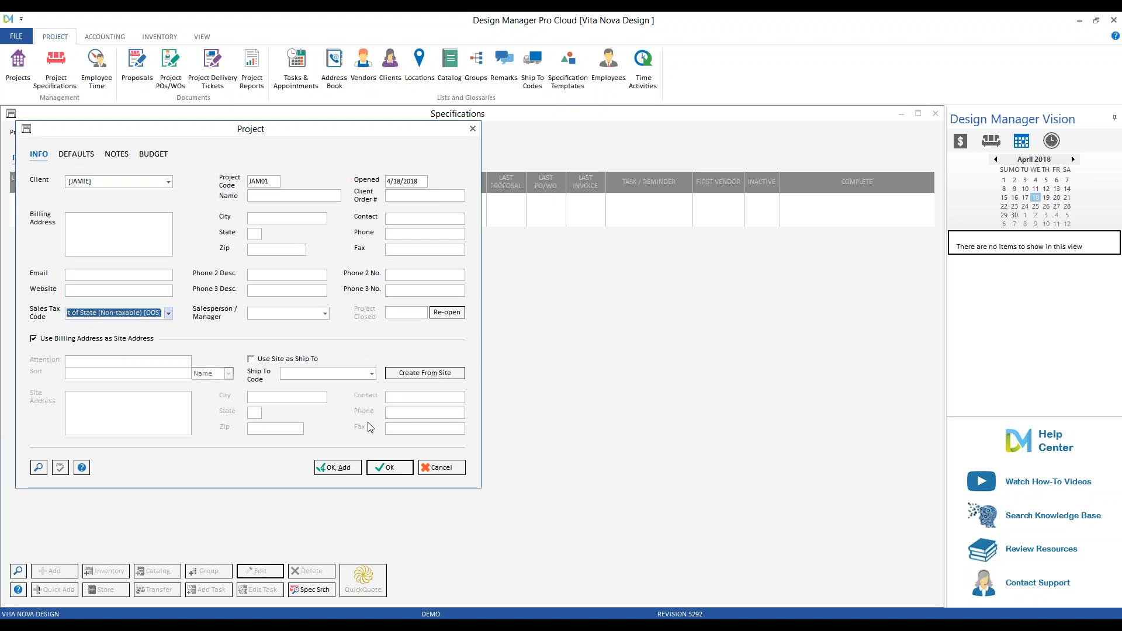
{"action": "left_click", "coordinate": [402, 468]}
{"action": "left_click", "coordinate": [652, 359]}
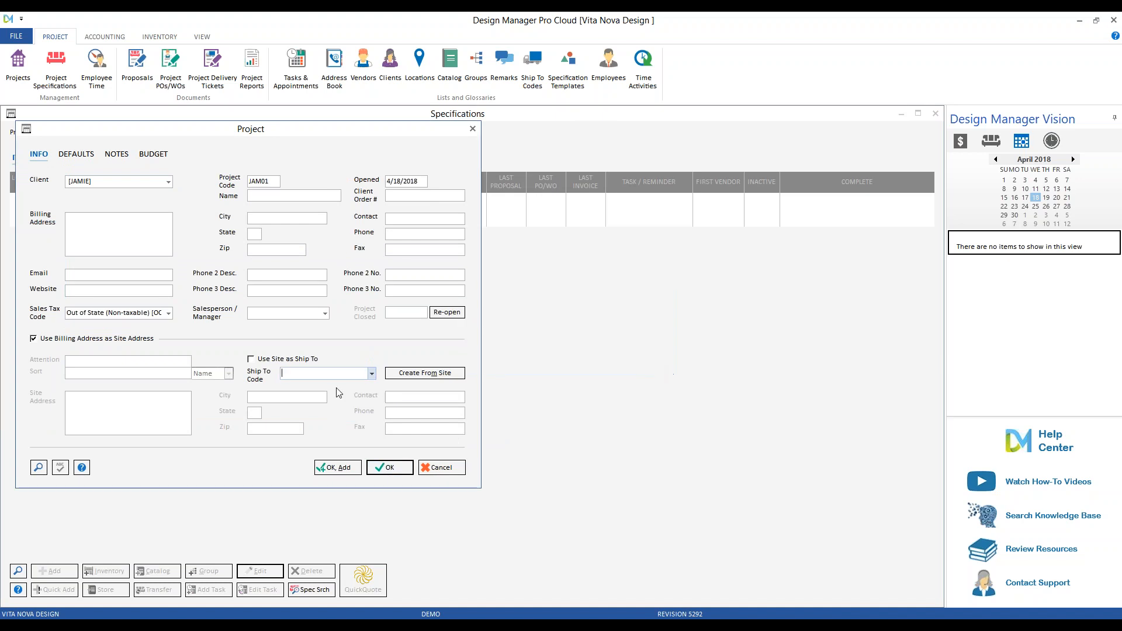
{"action": "left_click", "coordinate": [310, 363]}
{"action": "left_click", "coordinate": [389, 467]}
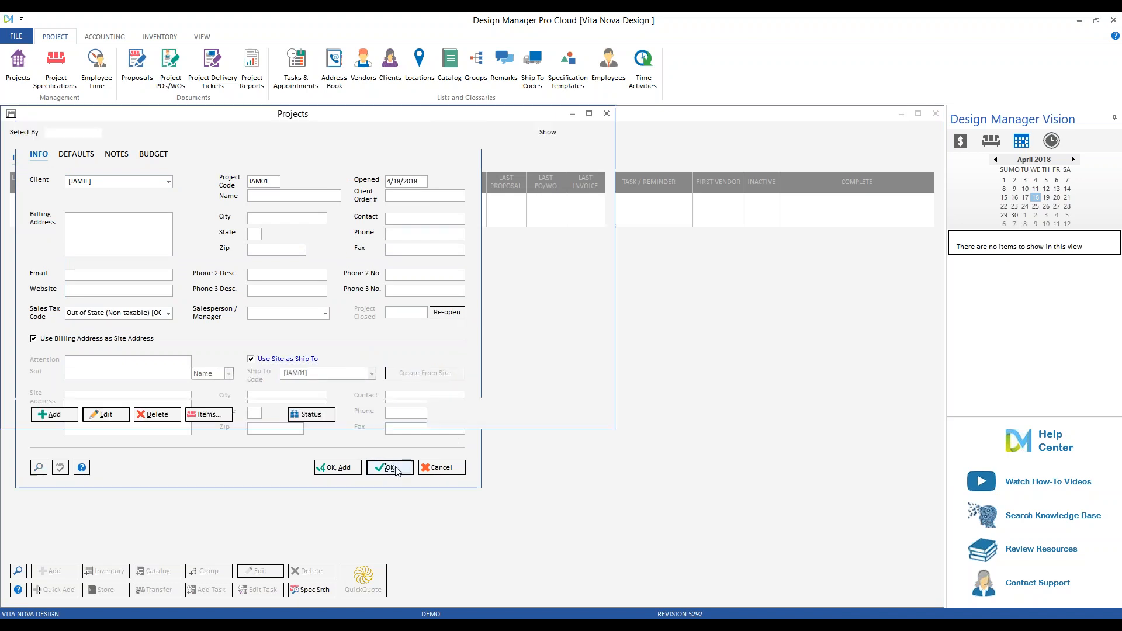
Check JAM01's specification items, then close Specifications, Projects and Employee Time.
{"action": "left_click", "coordinate": [206, 416]}
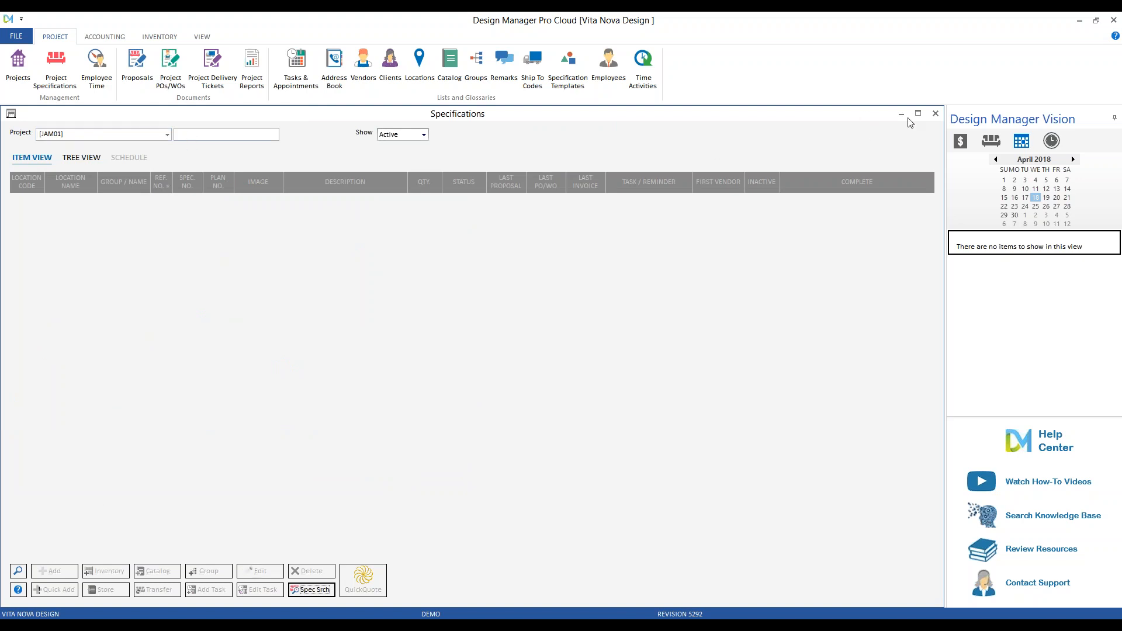
{"action": "left_click", "coordinate": [936, 114]}
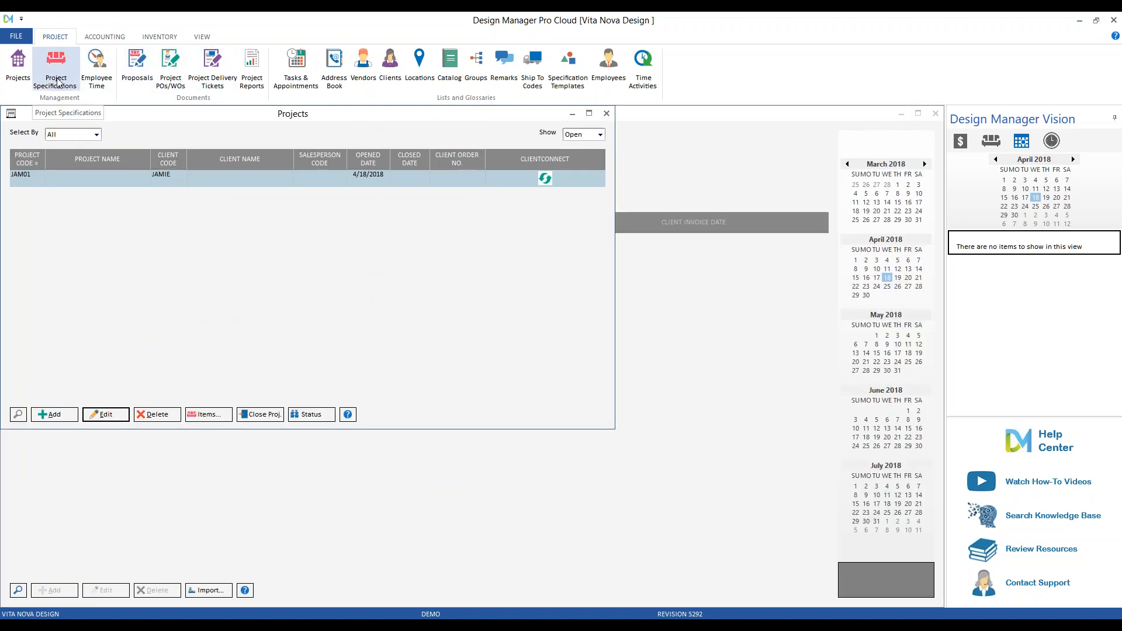
{"action": "left_click", "coordinate": [606, 114]}
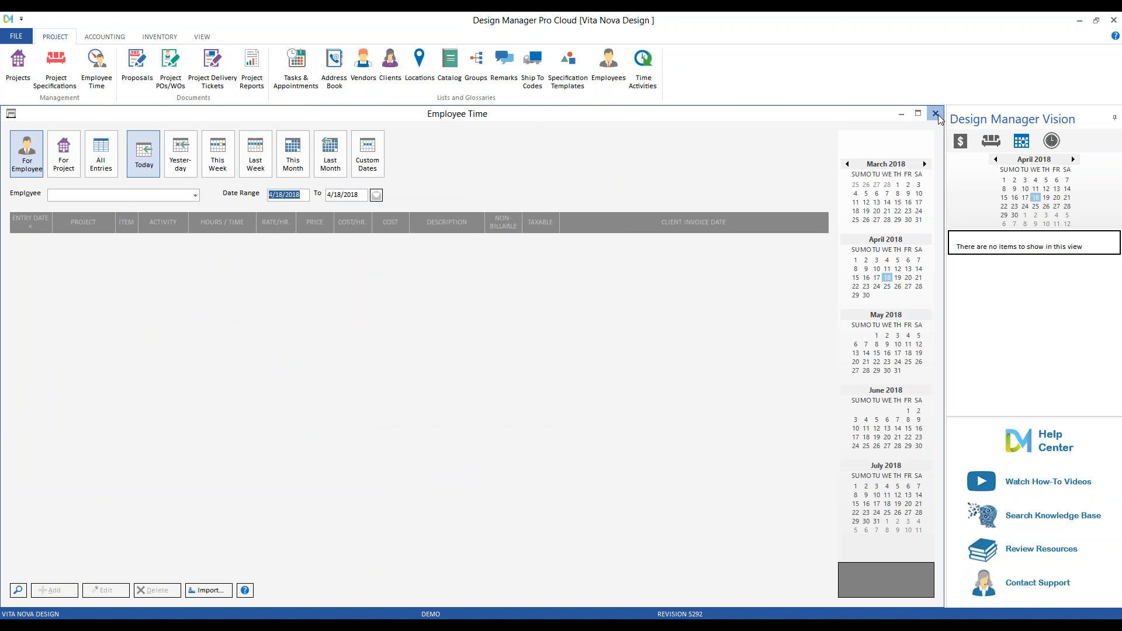
{"action": "left_click", "coordinate": [936, 114]}
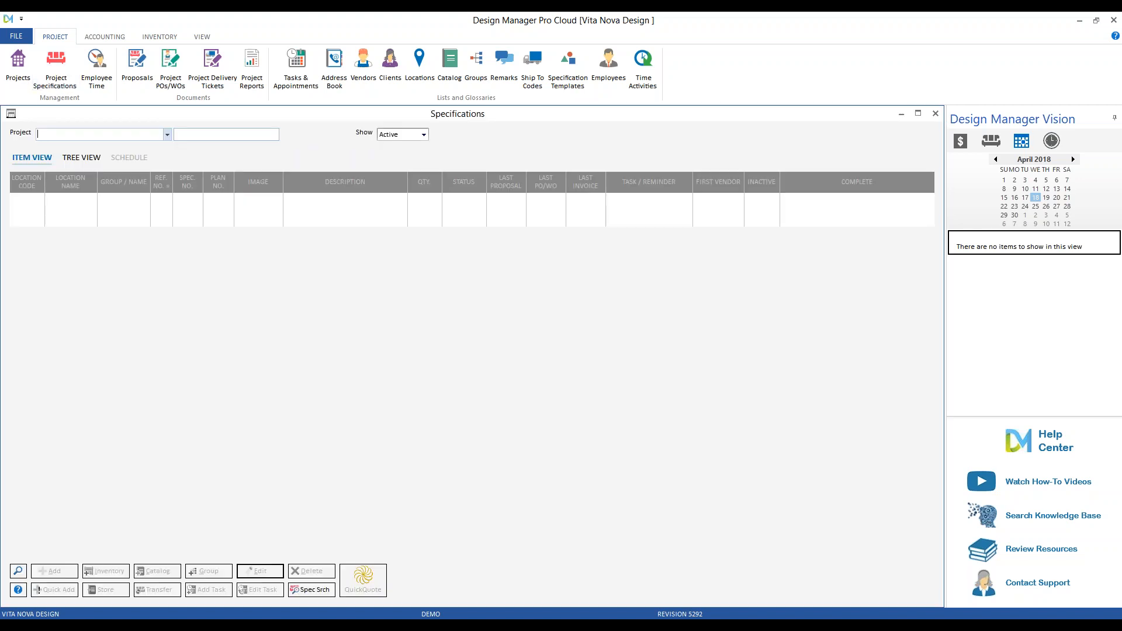
Choose project JAM01 and add spec item 'Time for month of April 2018'.
{"action": "type", "text": "j"}
{"action": "key", "text": "Return"}
{"action": "left_click", "coordinate": [58, 575]}
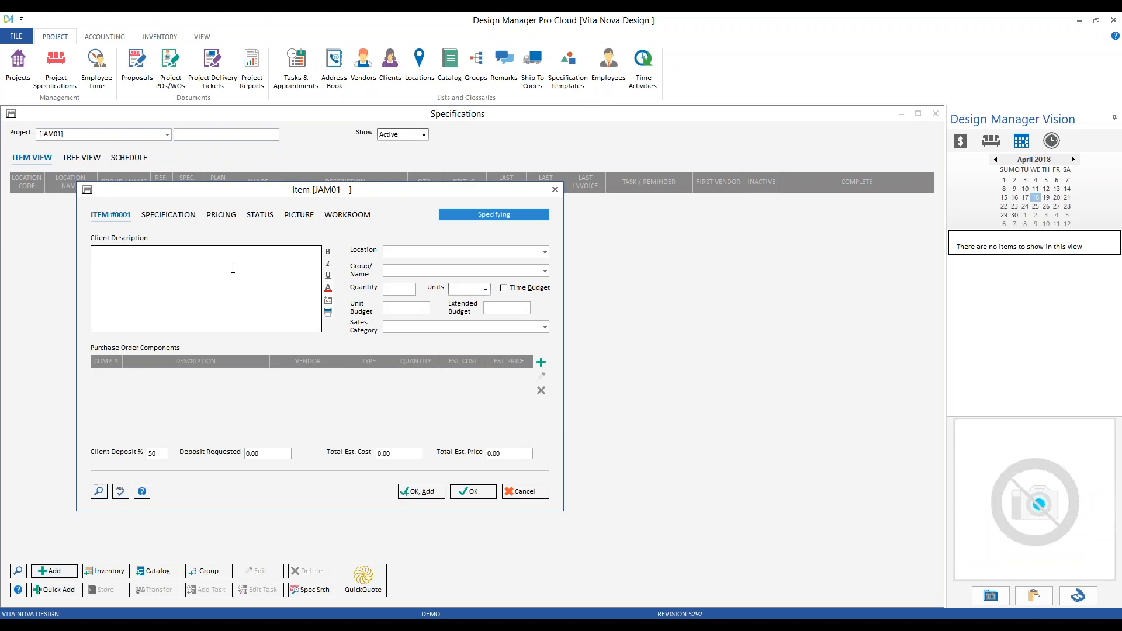
{"action": "type", "text": "Time for month of April 2018"}
Make it a time budget recorded from 4/1/2018 to 4/30/2018 and save.
{"action": "left_click", "coordinate": [509, 288]}
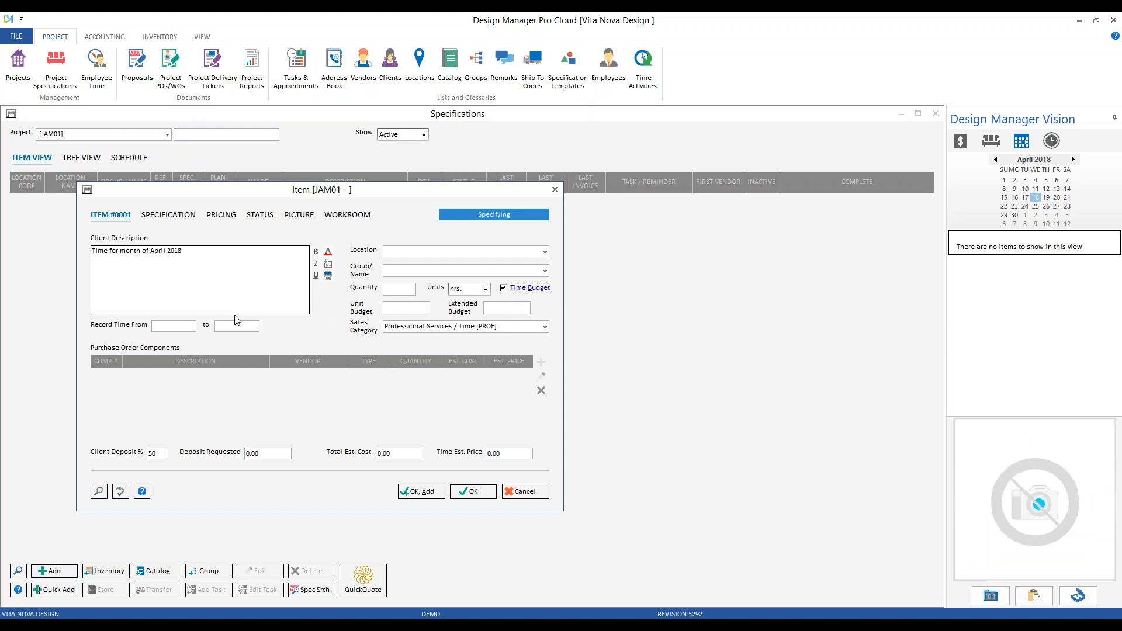
{"action": "left_click", "coordinate": [181, 327]}
{"action": "type", "text": "4/1/18"}
{"action": "key", "text": "Tab"}
{"action": "type", "text": "4/30/18"}
{"action": "left_click", "coordinate": [203, 268]}
{"action": "left_click", "coordinate": [474, 491]}
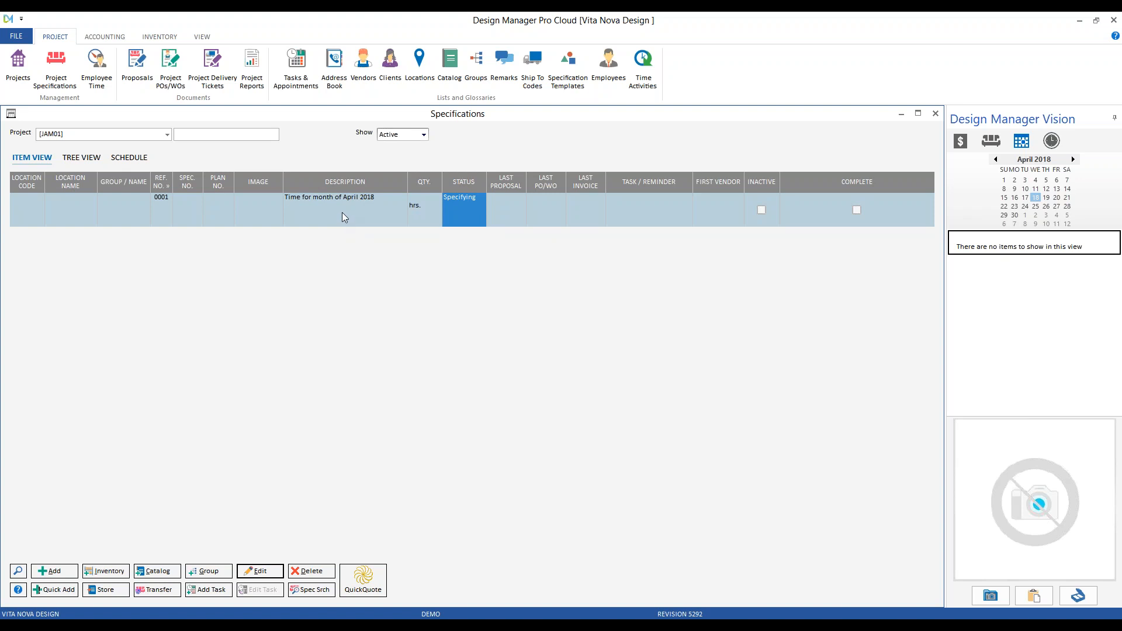
Change item 0001's recorded-time end date to 4/14/2018 and save.
{"action": "left_click", "coordinate": [281, 570]}
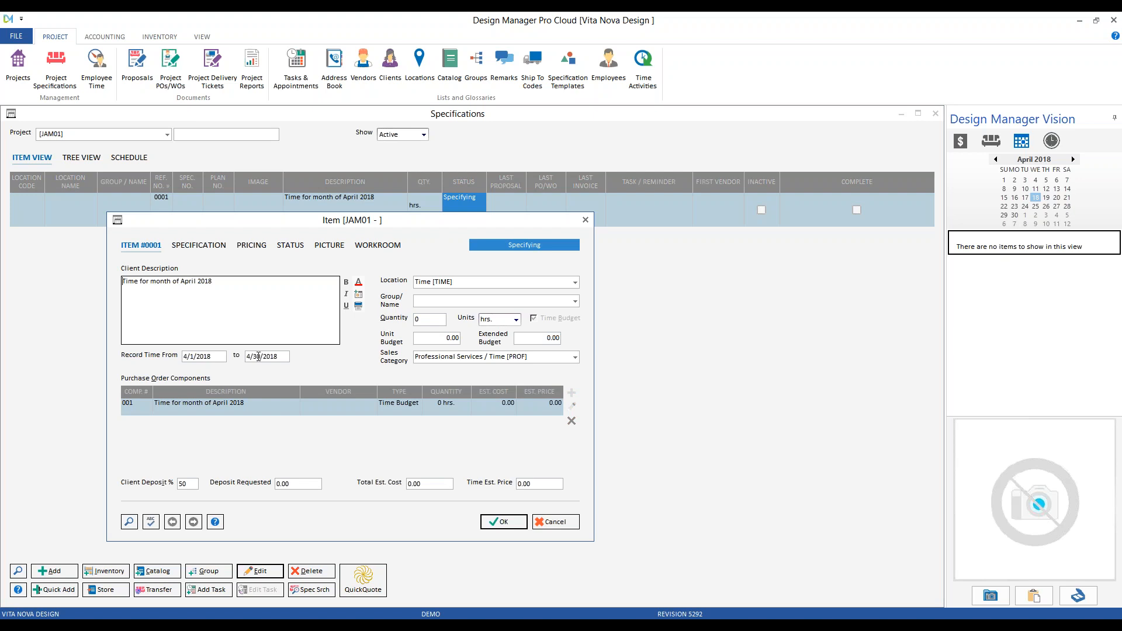
{"action": "double_click", "coordinate": [261, 356]}
{"action": "type", "text": "14"}
{"action": "left_click", "coordinate": [496, 522]}
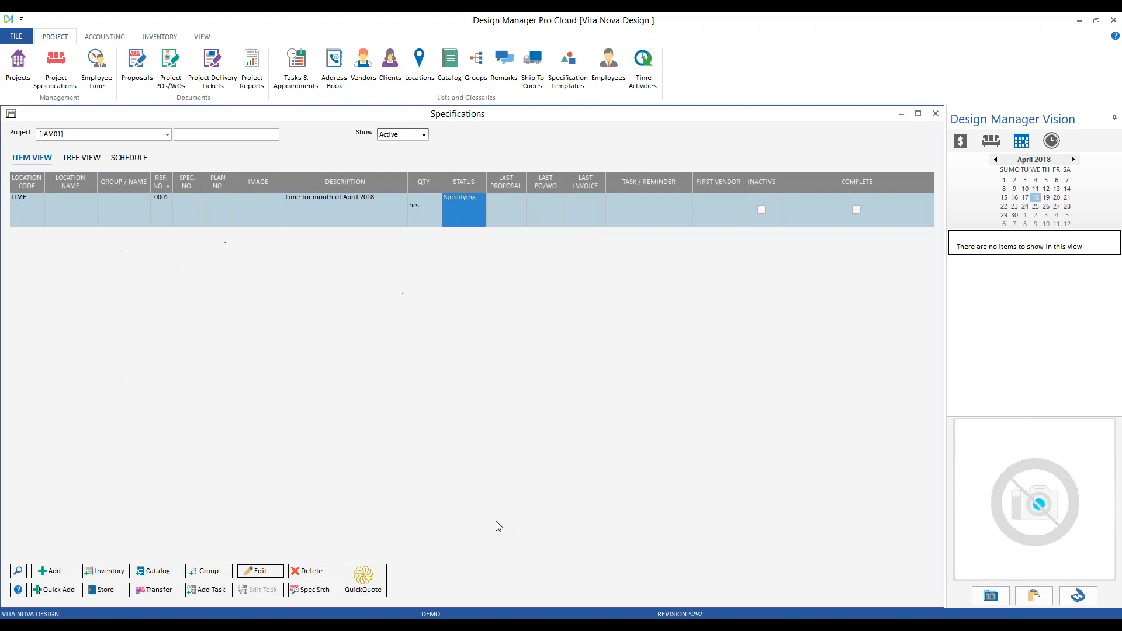
Save time-budget item 0002 'tiem for end of april 2018', dated 4/15/18 to 4/30/15.
{"action": "left_click", "coordinate": [64, 572]}
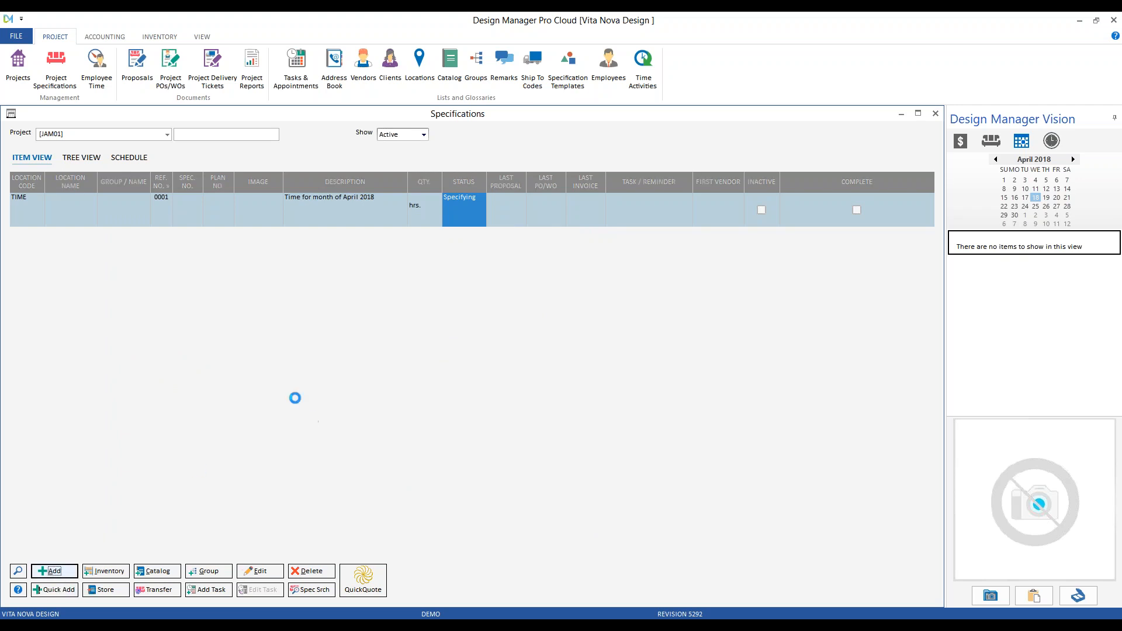
{"action": "type", "text": "tiem"}
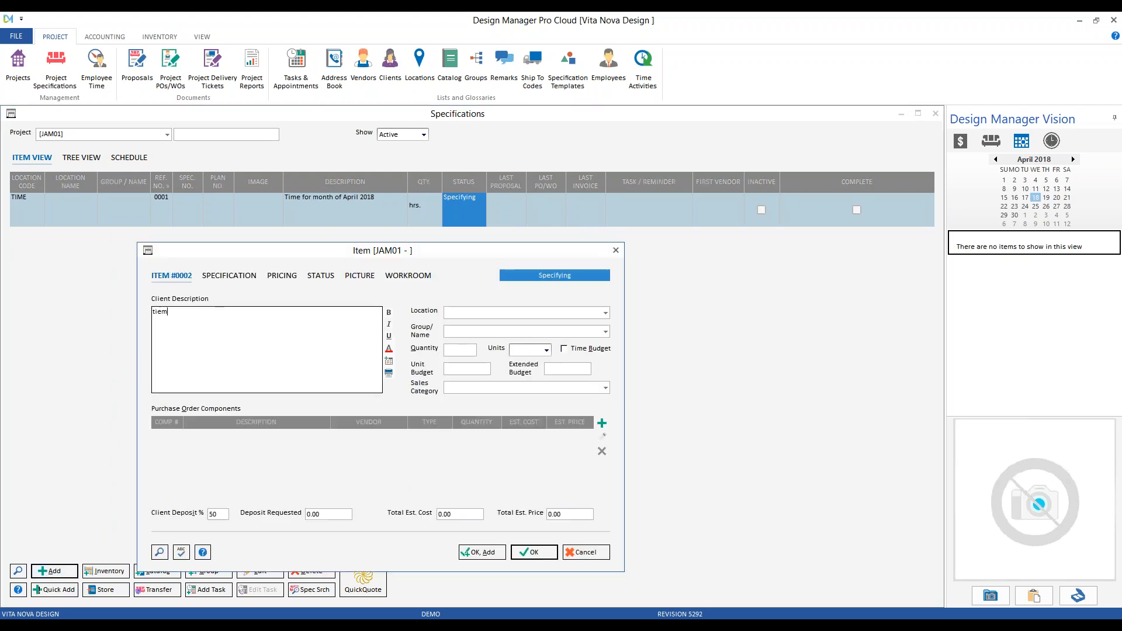
{"action": "type", "text": " for end of april 2018"}
{"action": "left_click", "coordinate": [574, 350]}
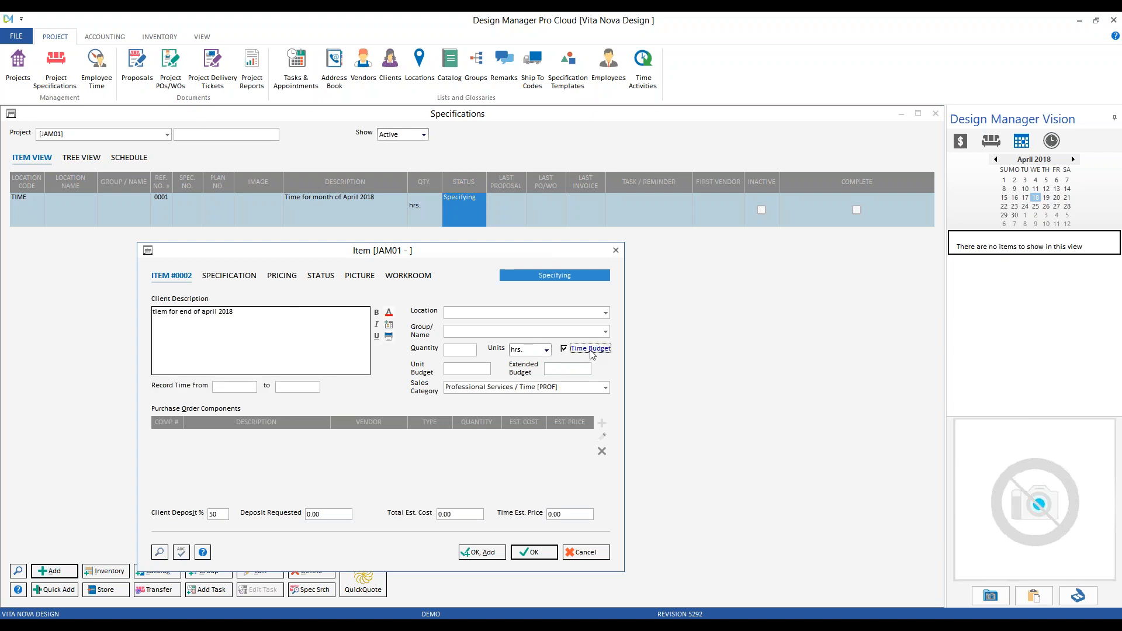
{"action": "left_click", "coordinate": [236, 387]}
{"action": "type", "text": "4/15/18"}
{"action": "left_click", "coordinate": [294, 389]}
{"action": "type", "text": "4/30/15"}
{"action": "left_click", "coordinate": [533, 552]}
{"action": "left_click", "coordinate": [362, 214]}
Insert 'beginning' after 'Time for' in item 0001's description and save it.
{"action": "left_click", "coordinate": [262, 571]}
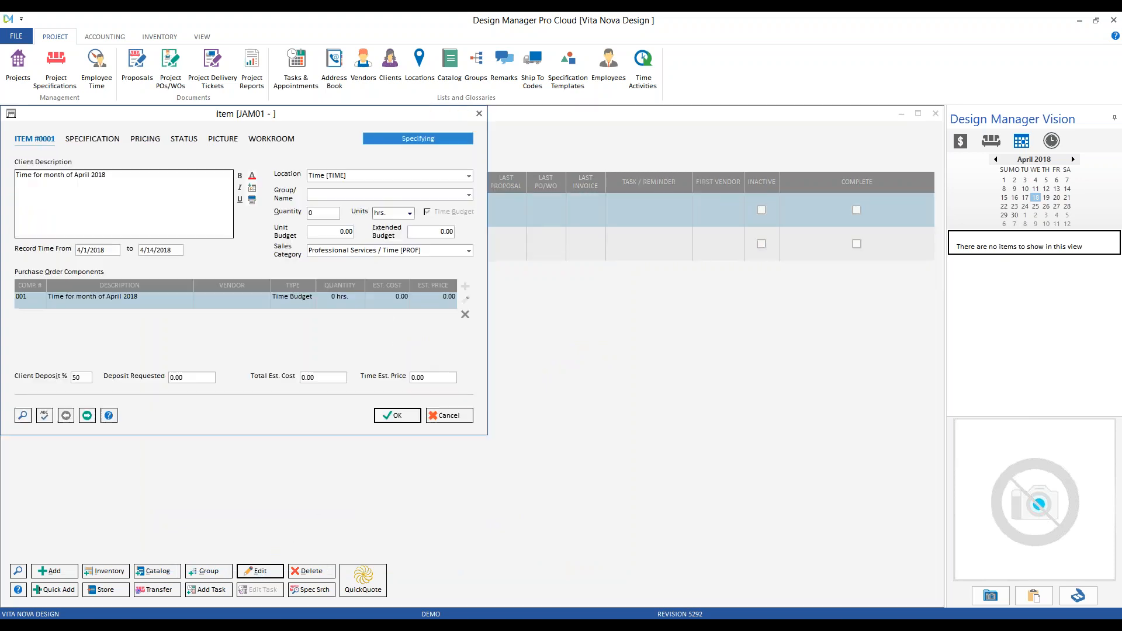
{"action": "left_click", "coordinate": [45, 175]}
{"action": "type", "text": "beginning"}
{"action": "left_click", "coordinate": [398, 416]}
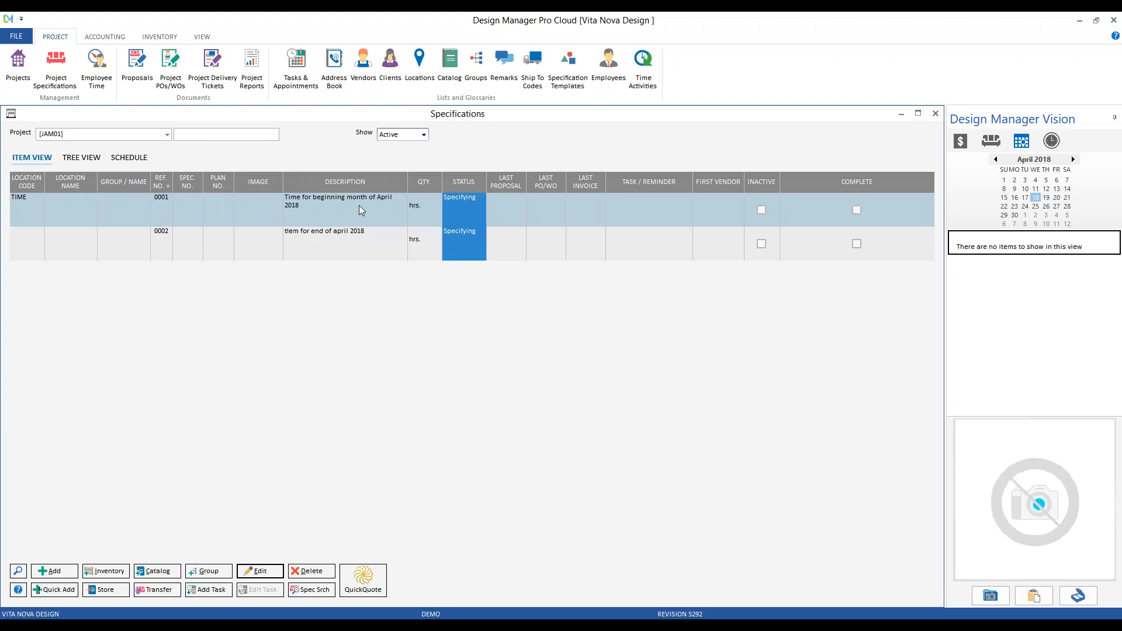
Select items 0001 and 0002 in turn, then close the JAM01 Specifications window.
{"action": "left_click", "coordinate": [365, 251]}
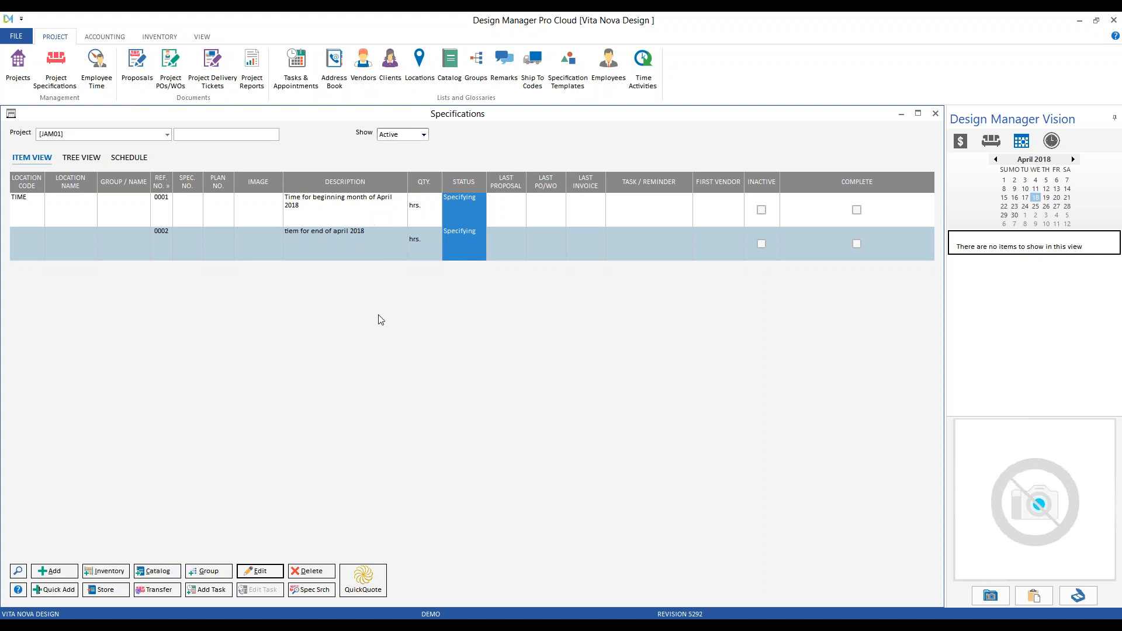
{"action": "left_click", "coordinate": [378, 211], "text": "ctrl"}
{"action": "left_click", "coordinate": [378, 212]}
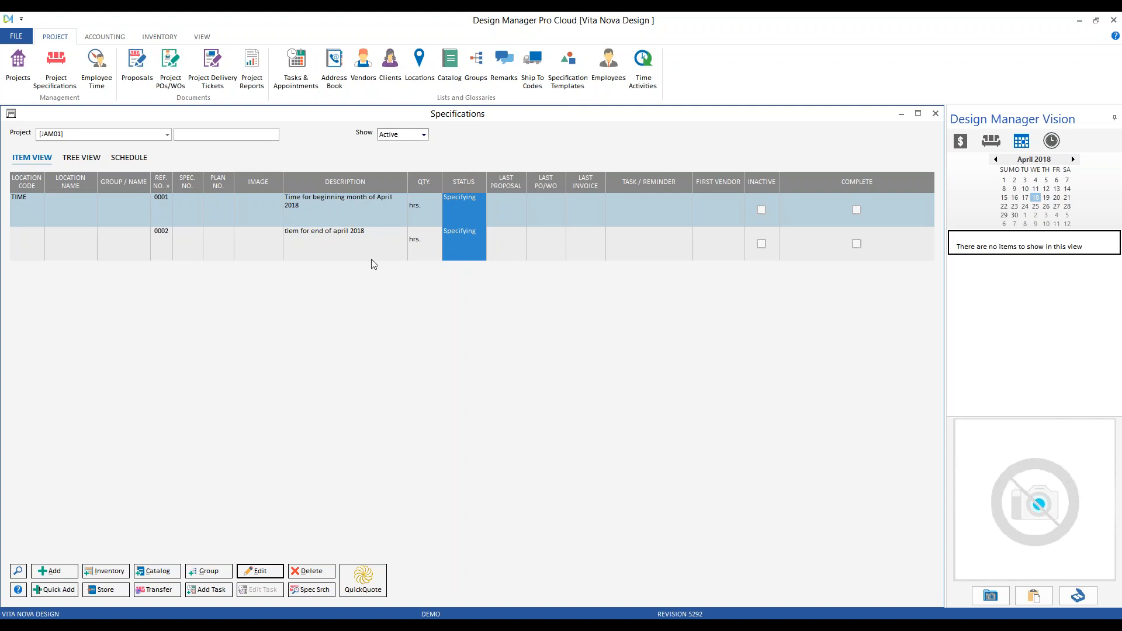
{"action": "left_click", "coordinate": [375, 244]}
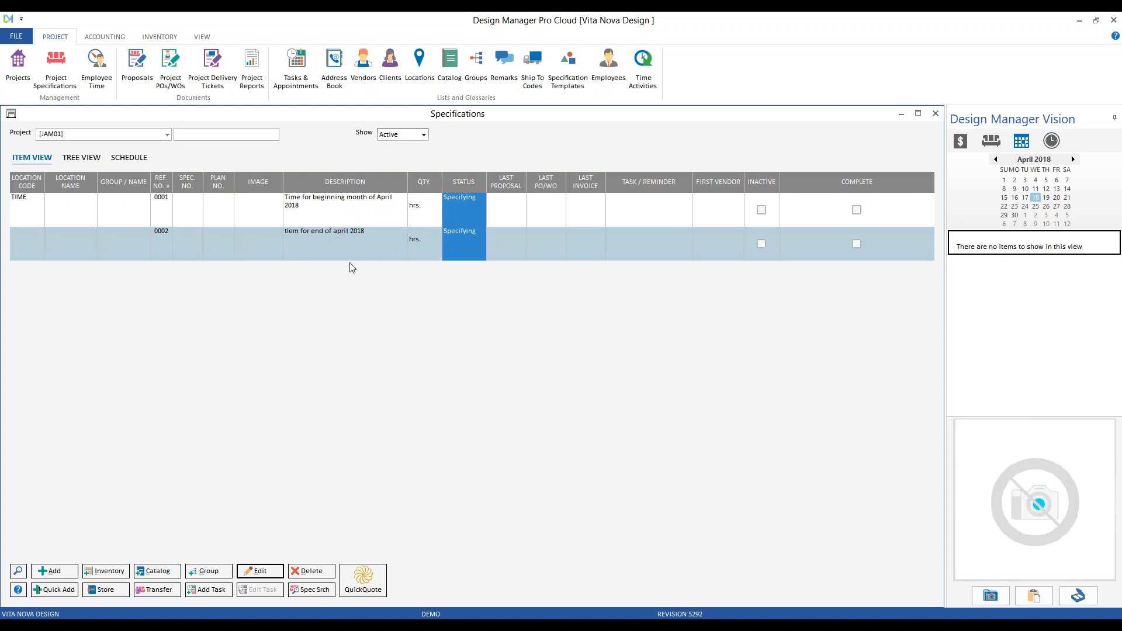
{"action": "left_click", "coordinate": [316, 211]}
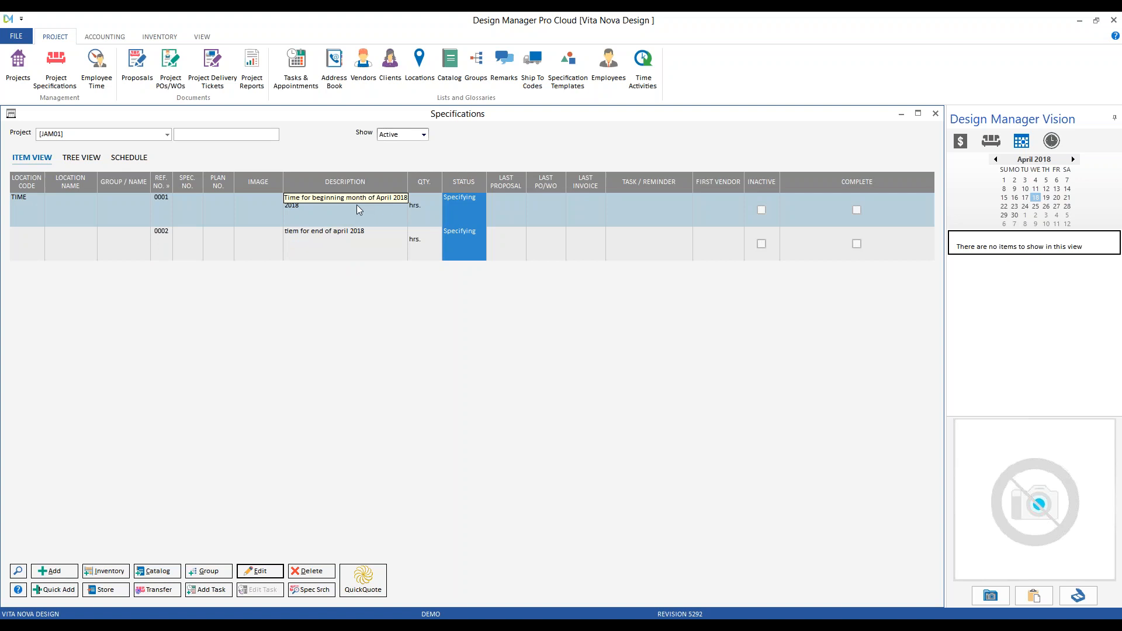
{"action": "left_click", "coordinate": [363, 248]}
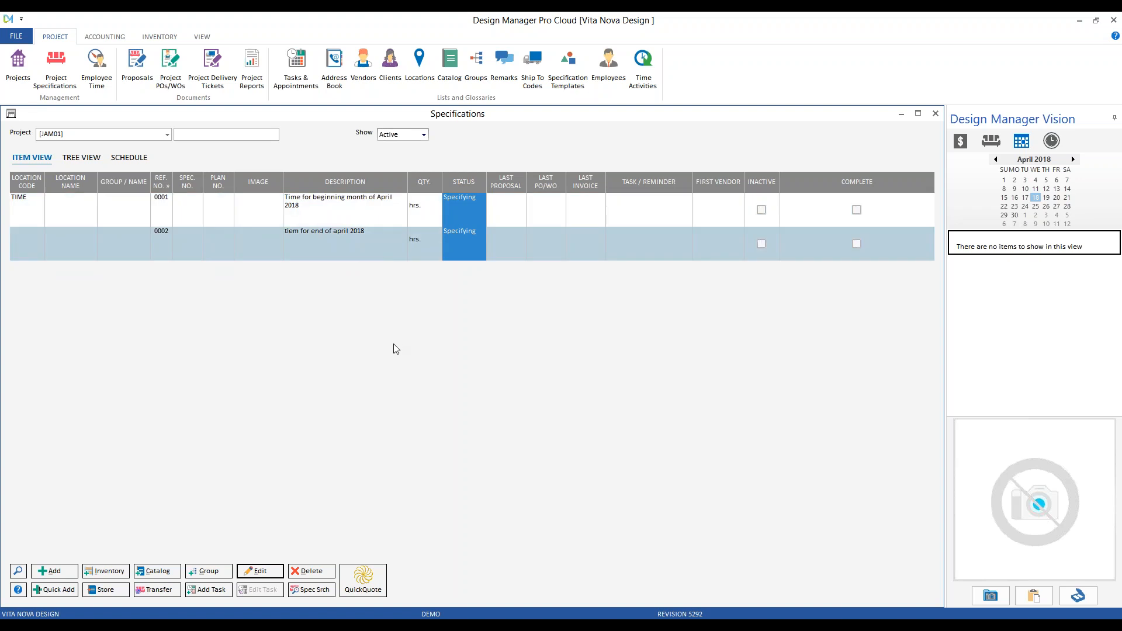
{"action": "left_click", "coordinate": [935, 113]}
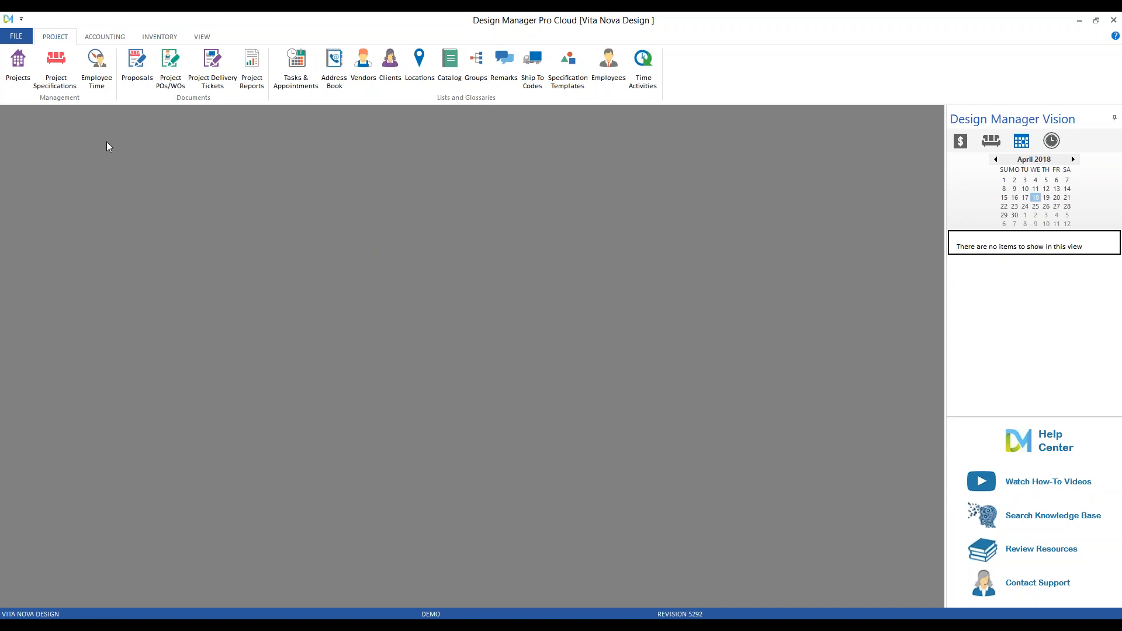
{"action": "left_click", "coordinate": [26, 35]}
{"action": "mouse_move", "coordinate": [65, 133]}
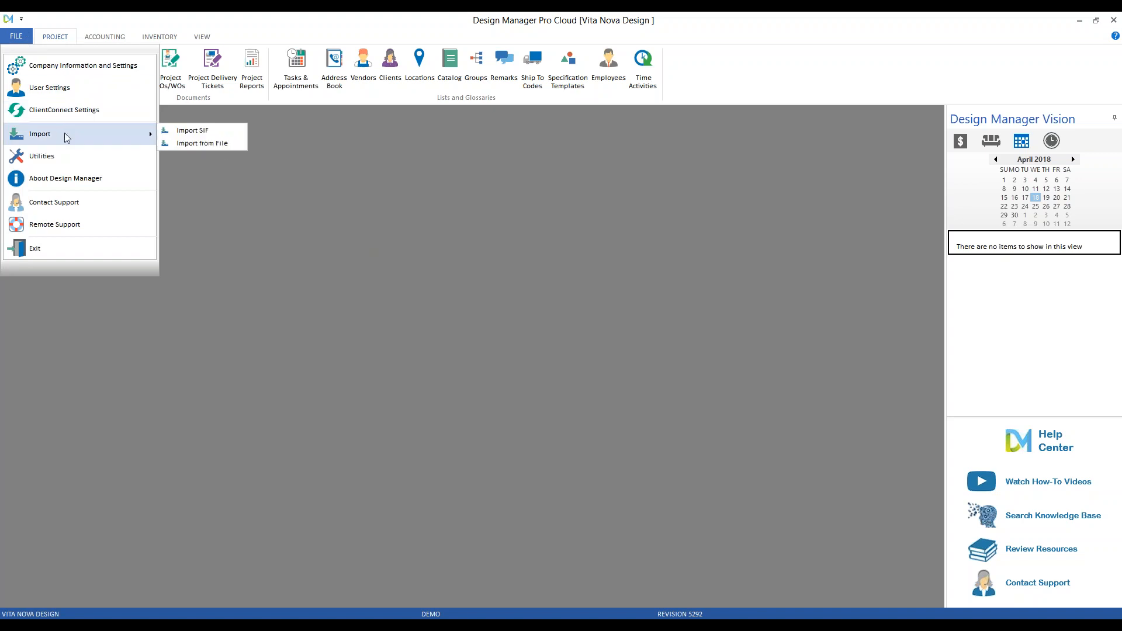
{"action": "left_click", "coordinate": [224, 146]}
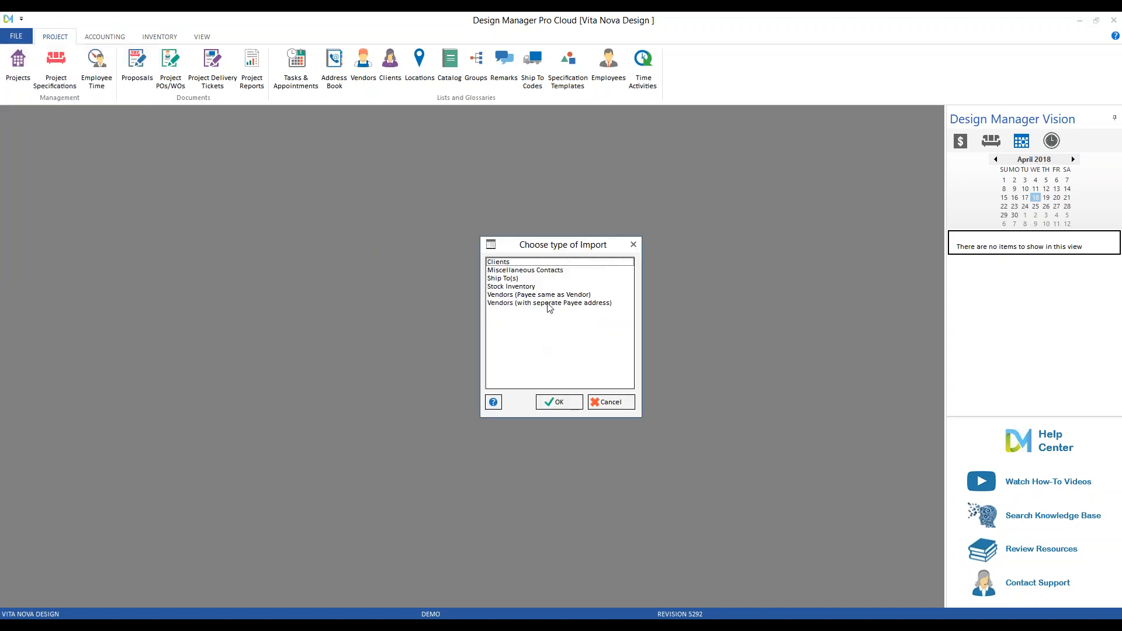
{"action": "left_click", "coordinate": [530, 263]}
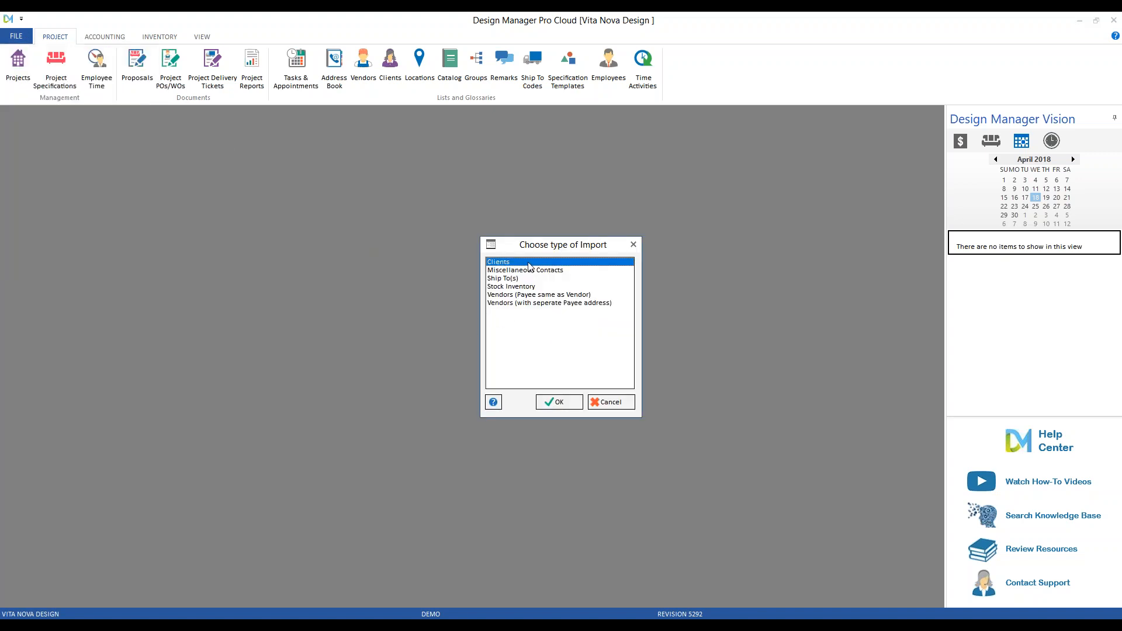
{"action": "left_click", "coordinate": [530, 296]}
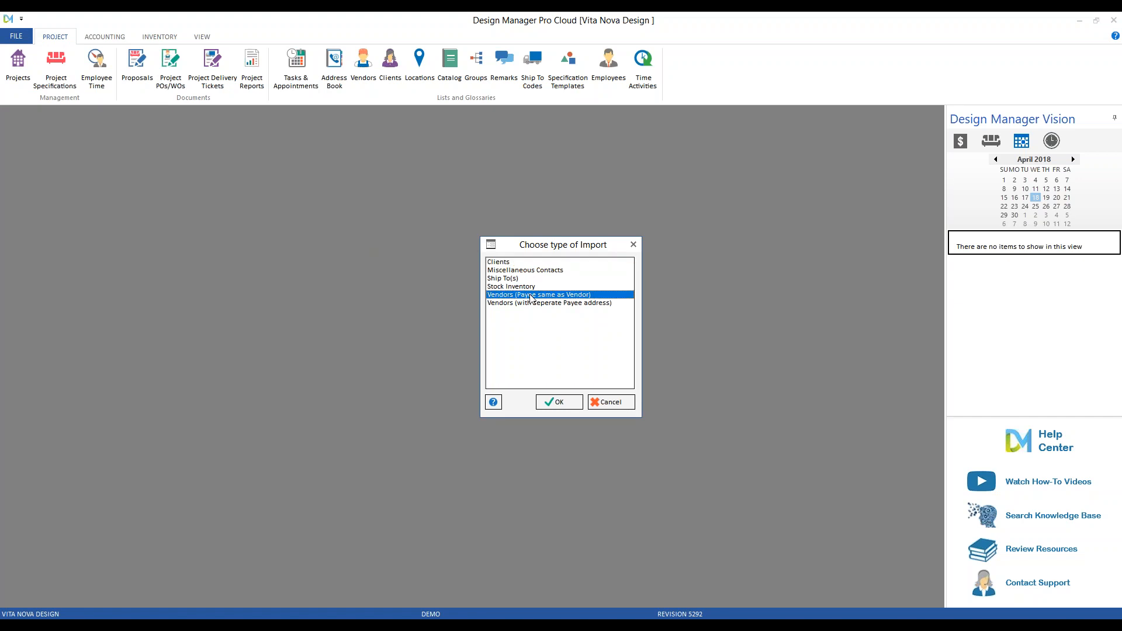
{"action": "left_click", "coordinate": [526, 287]}
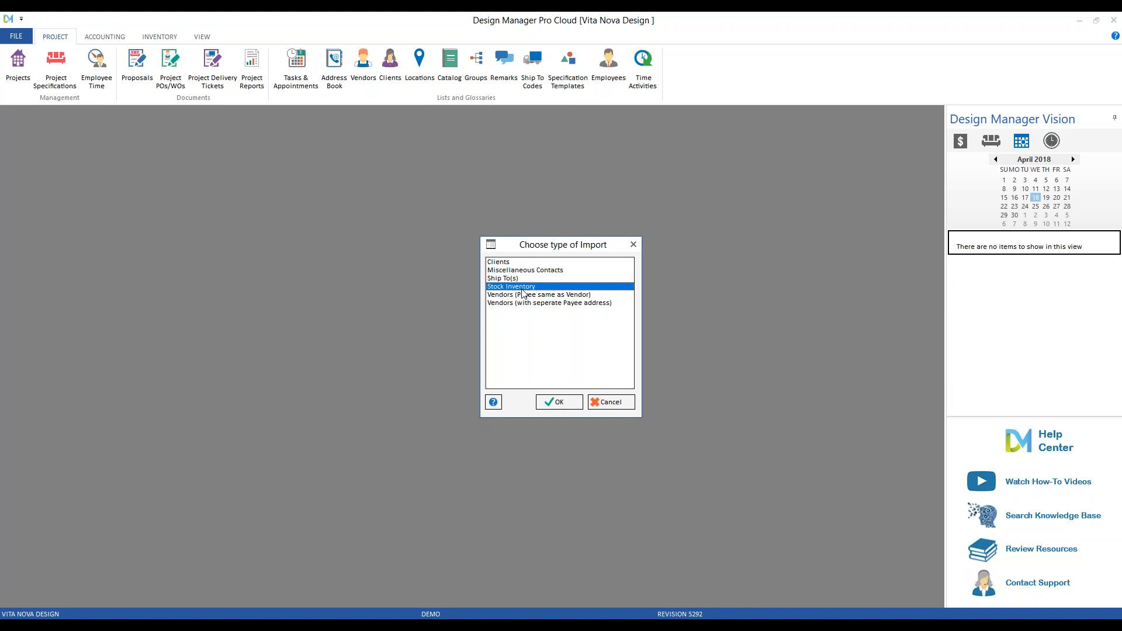
{"action": "left_click", "coordinate": [608, 404]}
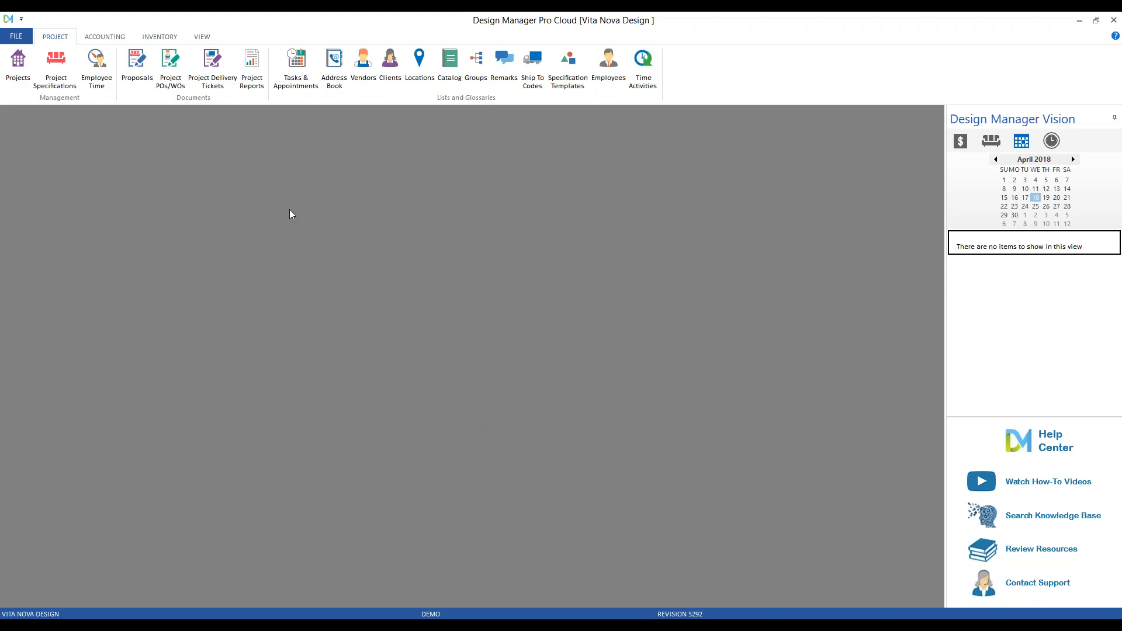